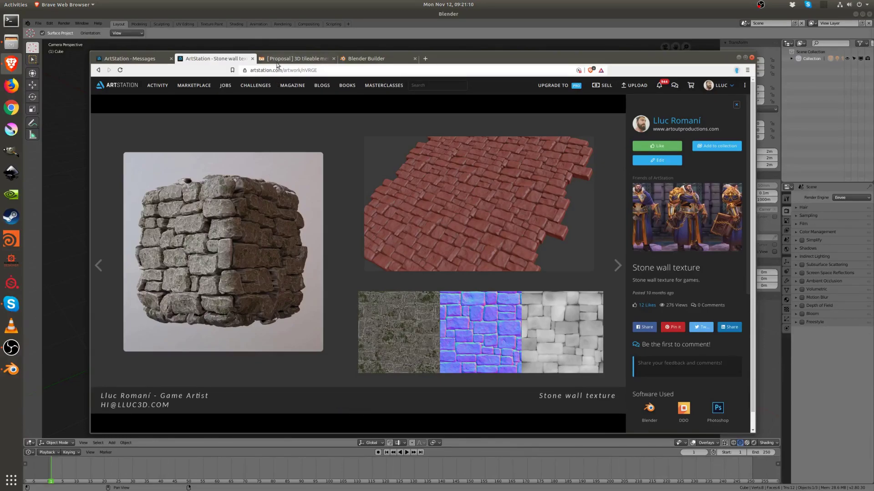
# - Examine the Stone Pavement Texture artwork in the ArtStation portfolio and read the inbox question about sculpting and tiling the stone wall texture
pyautogui.click(684, 121)
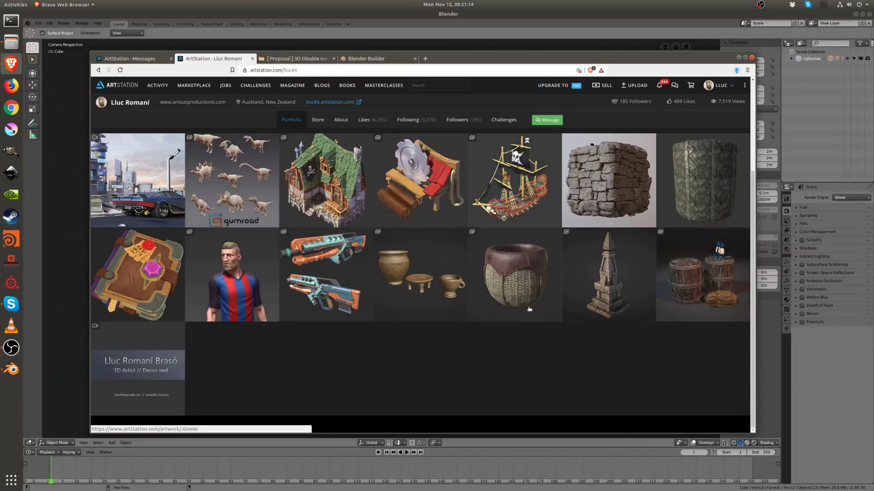
pyautogui.click(676, 182)
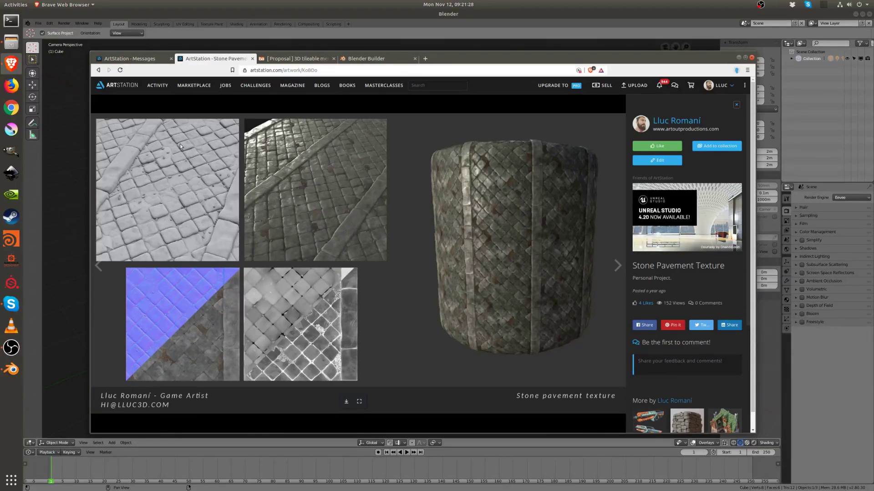
pyautogui.click(136, 59)
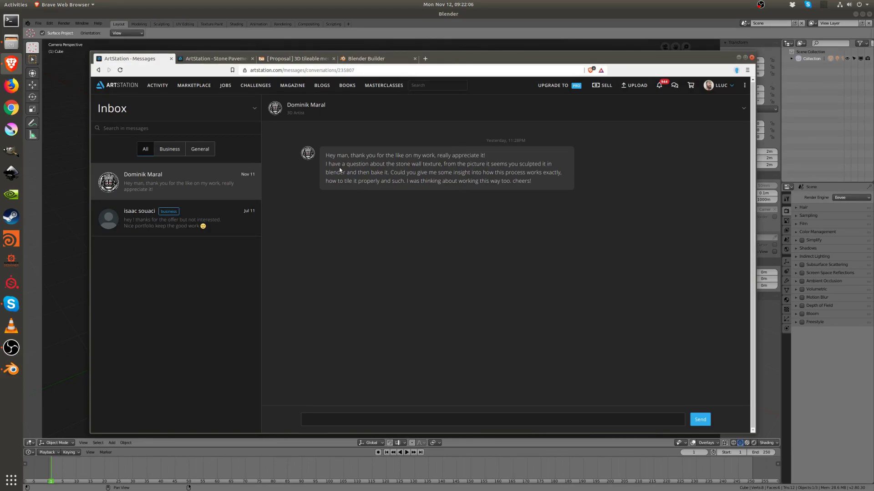
# - Read the Blender Artists proposal on 3D tileable meshes, examining its array modifier and symmetric tile illustrations
pyautogui.click(304, 60)
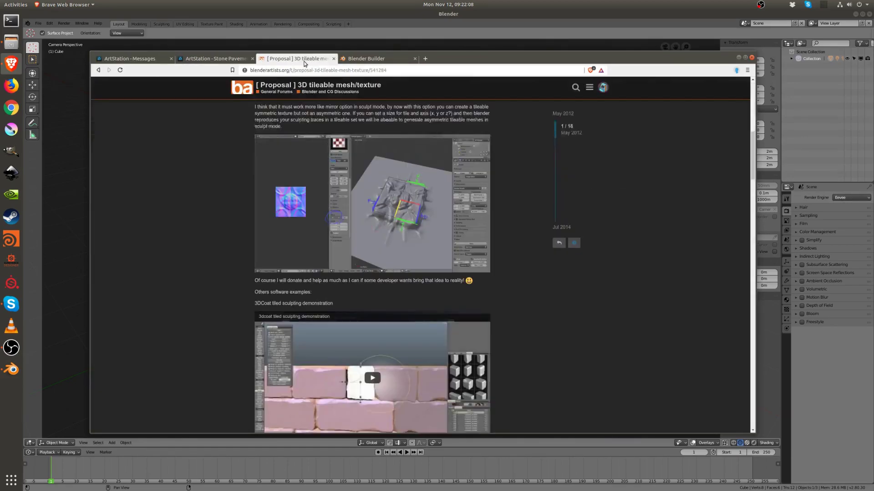
pyautogui.scroll(10, 367, 272)
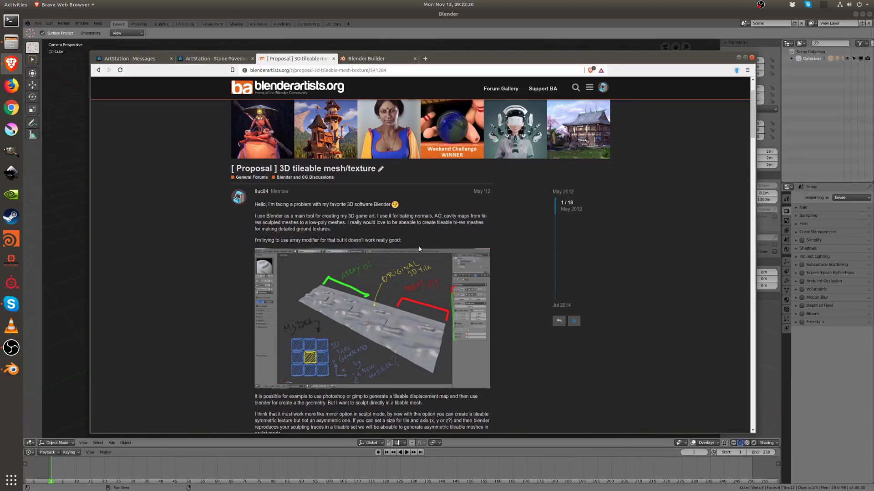
pyautogui.scroll(-3, 409, 247)
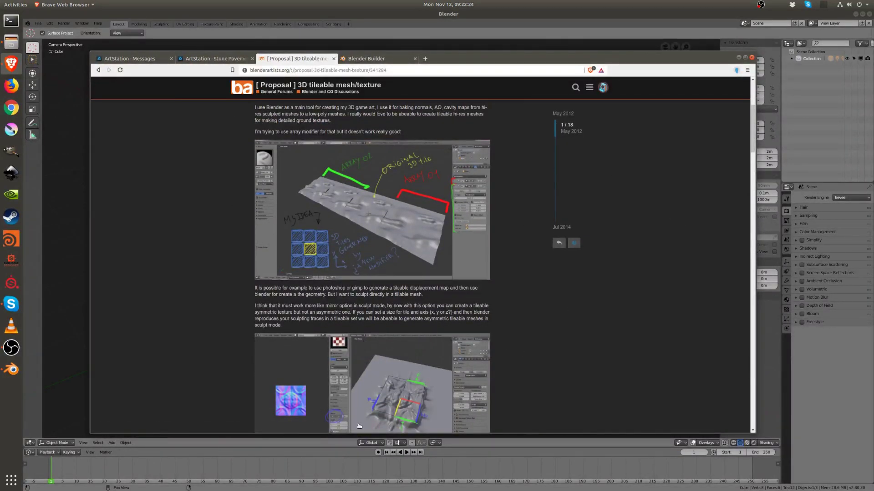
pyautogui.scroll(-3, 410, 366)
pyautogui.scroll(5, 421, 216)
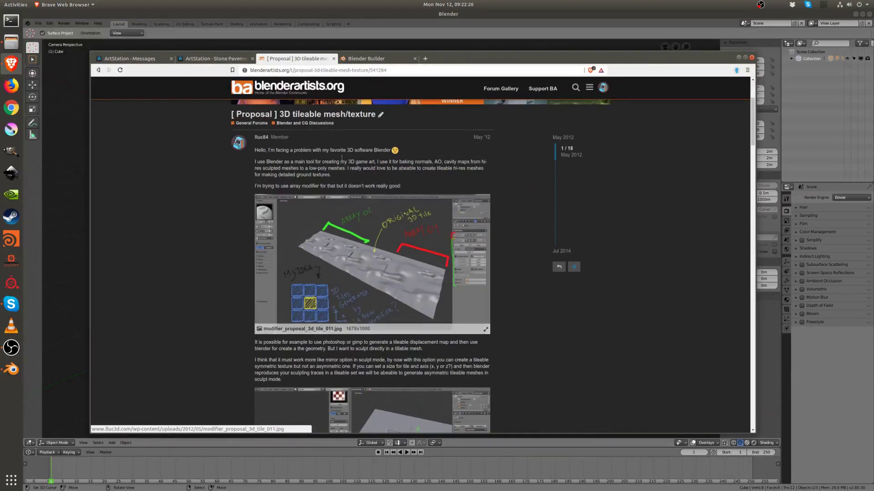
pyautogui.moveTo(298, 150); pyautogui.dragTo(338, 162)
pyautogui.click(390, 185)
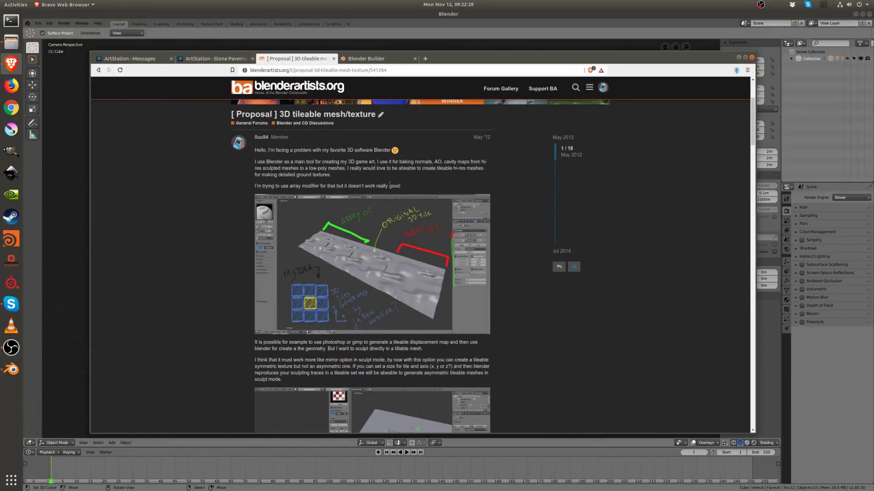
pyautogui.scroll(-3, 378, 318)
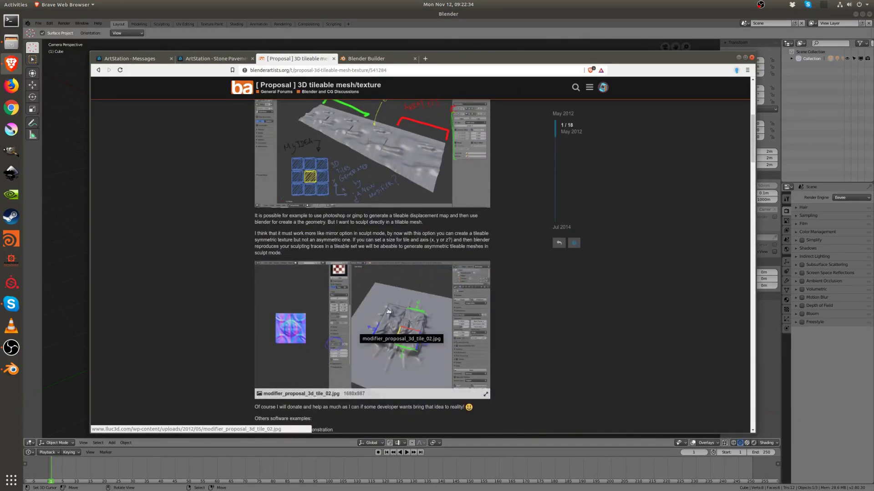
pyautogui.scroll(-2, 378, 310)
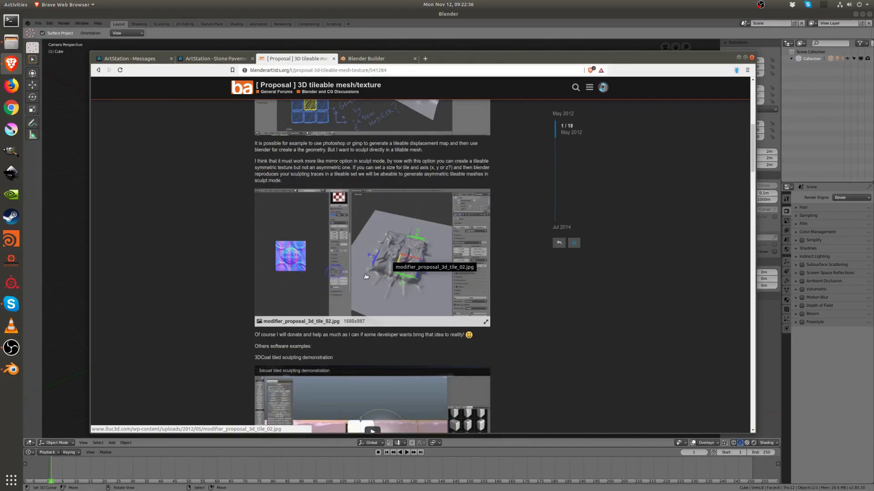
# - Switch to Blender, leave the camera view and delete all default objects from the scene
pyautogui.click(77, 165)
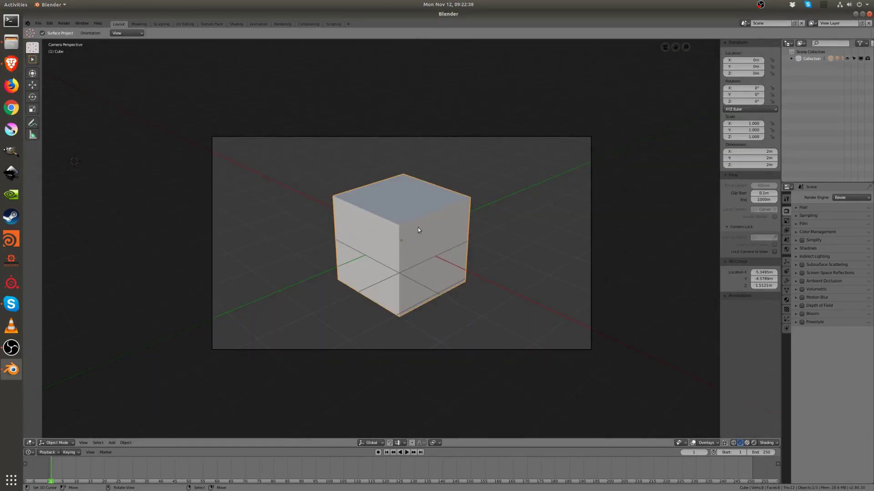
pyautogui.press('KP_0')
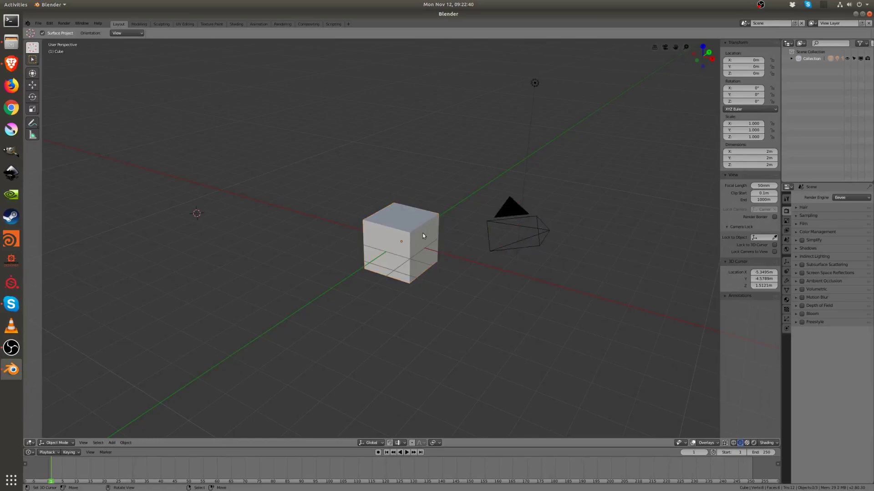
pyautogui.press('a')
pyautogui.press('x')
pyautogui.click(422, 233)
pyautogui.moveTo(418, 212); pyautogui.dragTo(410, 214, button='middle')
# - Reset the 3D cursor to the world origin and add a mesh plane there
pyautogui.hotkey('shift', 's')
pyautogui.click(369, 237)
pyautogui.moveTo(331, 286); pyautogui.dragTo(328, 279, button='middle')
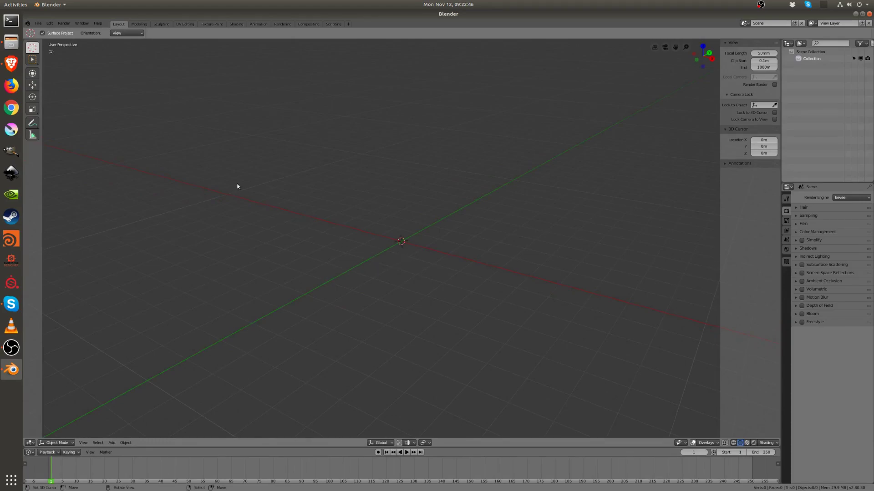
pyautogui.hotkey('shift', 'a')
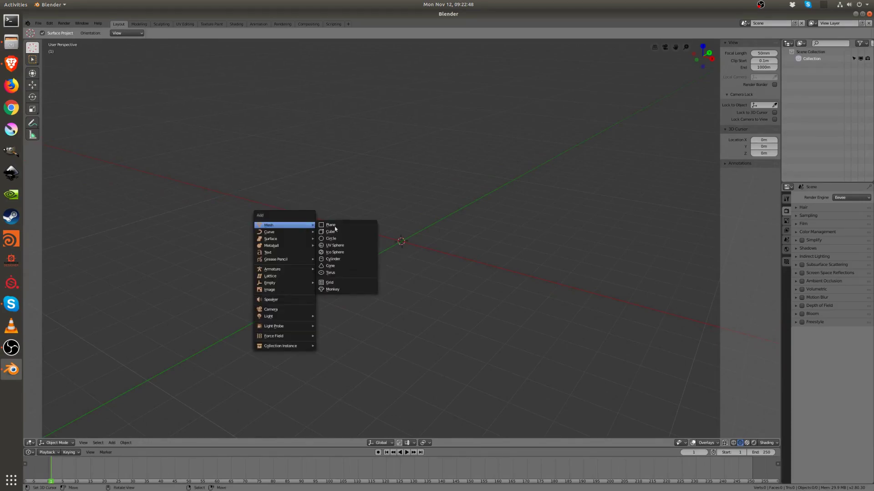
pyautogui.click(329, 227)
pyautogui.moveTo(361, 244); pyautogui.dragTo(406, 256, button='middle')
# - Enter Edit Mode on the plane and scale its mesh up to roughly eleven times its size
pyautogui.press('Tab')
pyautogui.scroll(-6, 414, 262)
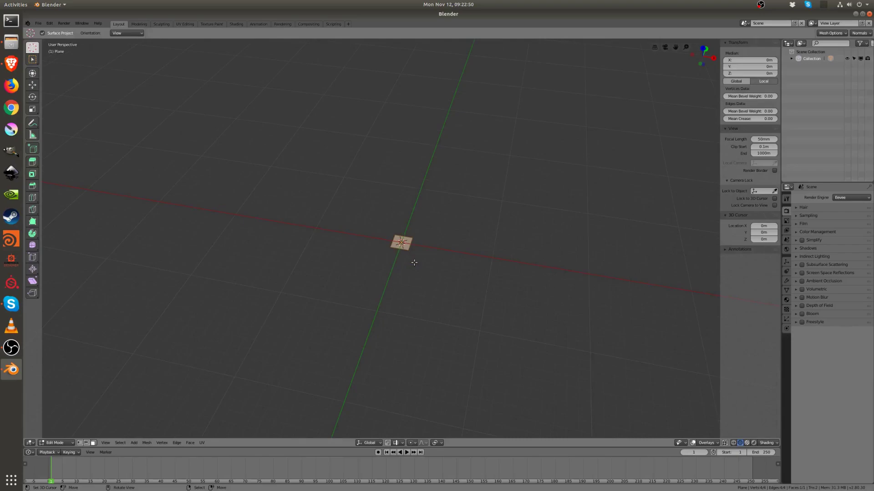
pyautogui.press('s')
pyautogui.click(433, 308)
# - Subdivide the plane's mesh twice into a dense grid, using multiple cuts in each pass
pyautogui.rightClick(433, 308)
pyautogui.click(428, 312)
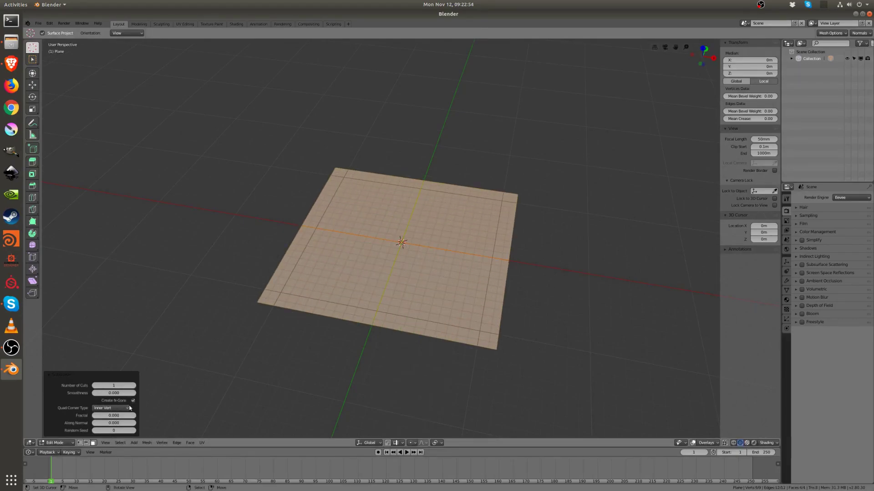
pyautogui.moveTo(111, 387)
pyautogui.mouseDown()
pyautogui.moveTo(141, 386)
pyautogui.moveTo(103, 385)
pyautogui.moveTo(118, 386)
pyautogui.mouseUp()
pyautogui.press('w')
pyautogui.click(319, 328)
pyautogui.moveTo(423, 314); pyautogui.dragTo(433, 277, button='middle')
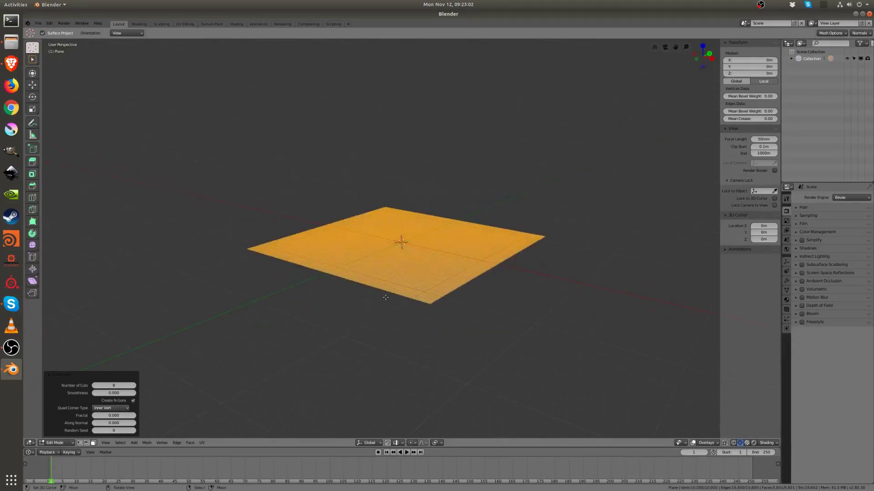
# - Return to Object Mode and move the plane up along the Z axis by about 3.3 m
pyautogui.press('Tab')
pyautogui.press('g')
pyautogui.press('z')
pyautogui.click(394, 217)
pyautogui.moveTo(394, 218); pyautogui.dragTo(400, 252, button='middle')
pyautogui.scroll(2, 411, 249)
pyautogui.press('Tab')
pyautogui.rightClick(399, 253)
pyautogui.press('Tab')
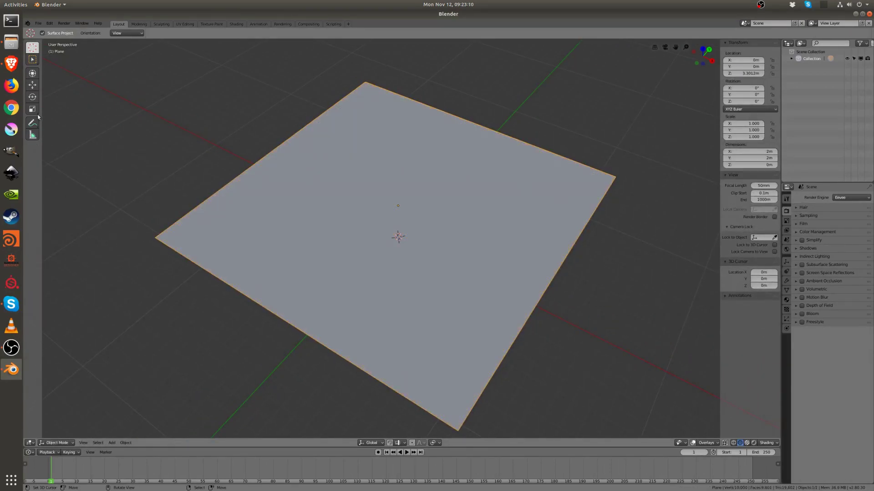
# - Switch to the Sculpting workspace with the plane in Sculpt Mode
pyautogui.click(160, 24)
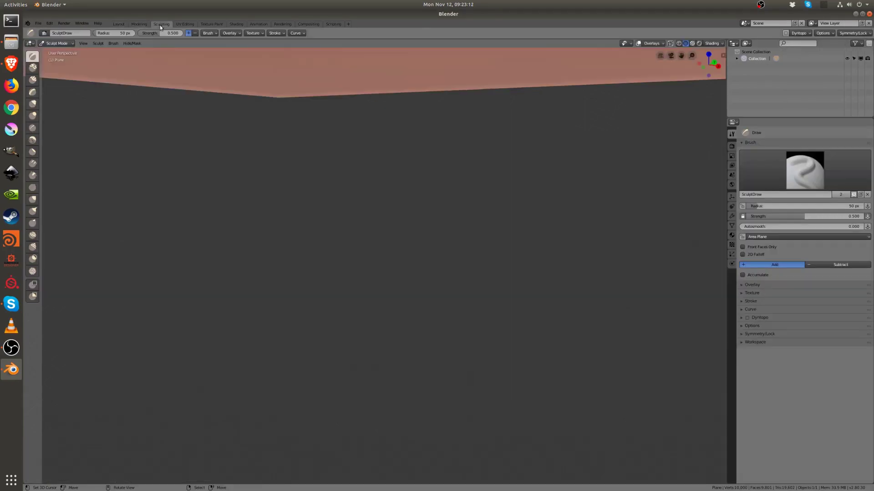
pyautogui.moveTo(319, 198)
pyautogui.mouseDown(button='middle')
pyautogui.moveTo(377, 181)
pyautogui.moveTo(369, 226)
pyautogui.mouseUp(button='middle')
pyautogui.scroll(-1, 378, 184)
# - Sculpt wavy X-mirrored strokes on the plane with the Draw brush, some near the centre and some closer to the sides
pyautogui.moveTo(354, 193)
pyautogui.mouseDown()
pyautogui.moveTo(354, 238)
pyautogui.moveTo(293, 282)
pyautogui.moveTo(275, 312)
pyautogui.mouseUp()
pyautogui.moveTo(275, 313)
pyautogui.mouseDown(button='middle')
pyautogui.moveTo(331, 308)
pyautogui.moveTo(350, 274)
pyautogui.moveTo(458, 291)
pyautogui.moveTo(415, 268)
pyautogui.moveTo(438, 292)
pyautogui.mouseUp(button='middle')
pyautogui.moveTo(180, 246)
pyautogui.mouseDown(button='middle')
pyautogui.moveTo(230, 290)
pyautogui.moveTo(279, 189)
pyautogui.moveTo(338, 330)
pyautogui.moveTo(305, 354)
pyautogui.moveTo(263, 250)
pyautogui.moveTo(307, 258)
pyautogui.mouseUp(button='middle')
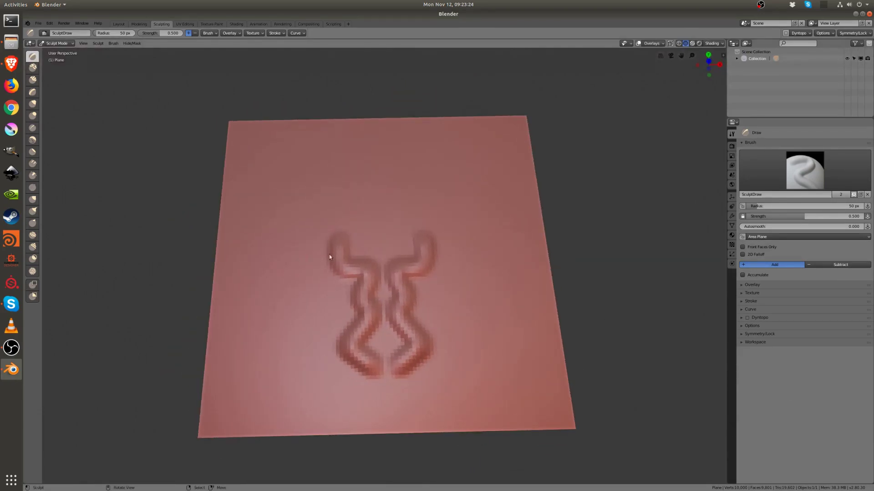
pyautogui.moveTo(326, 204)
pyautogui.mouseDown()
pyautogui.moveTo(292, 226)
pyautogui.moveTo(267, 288)
pyautogui.moveTo(292, 316)
pyautogui.moveTo(285, 366)
pyautogui.moveTo(300, 376)
pyautogui.mouseUp()
# - Switch to the browser to examine the forum post's tile illustrations, and return to Blender
pyautogui.press('super')
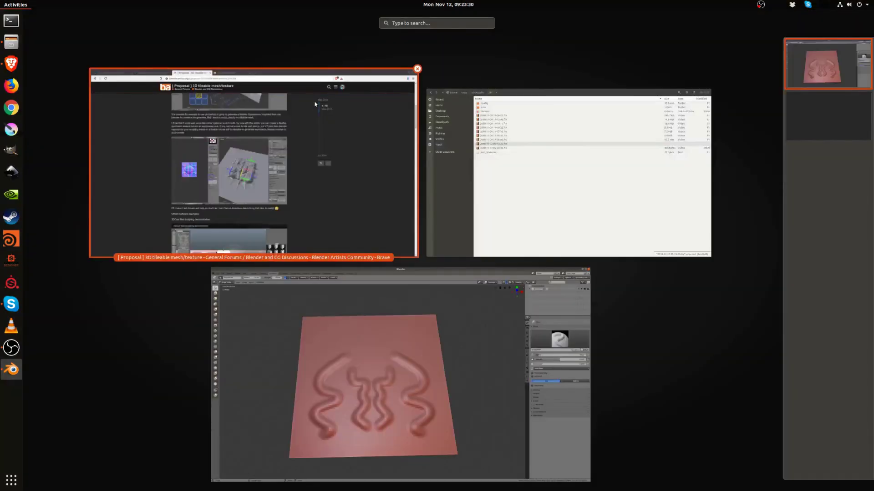
pyautogui.click(311, 249)
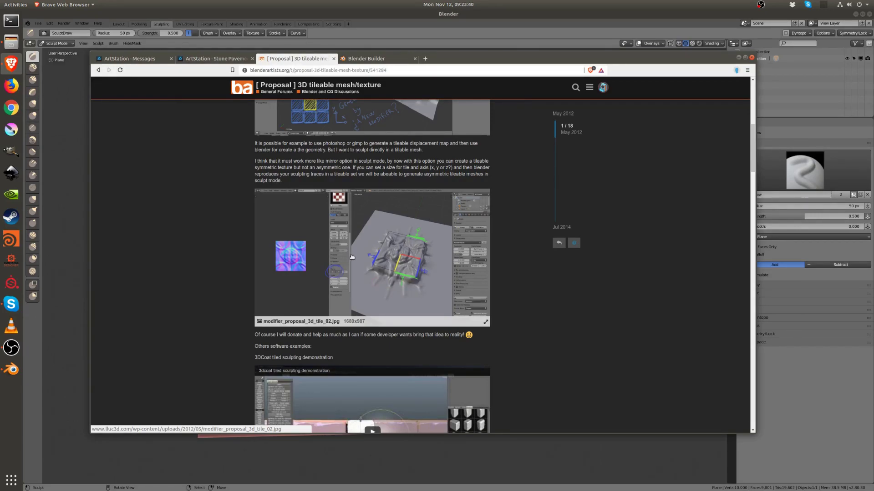
pyautogui.scroll(4, 325, 155)
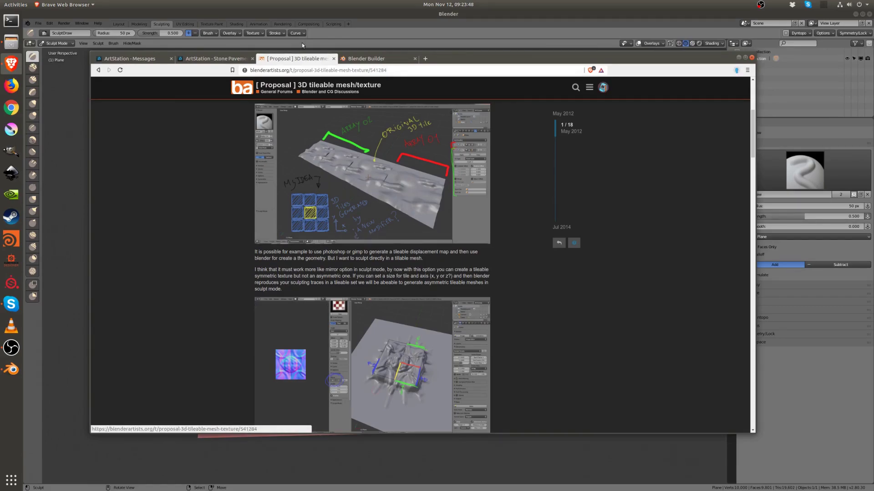
pyautogui.click(402, 42)
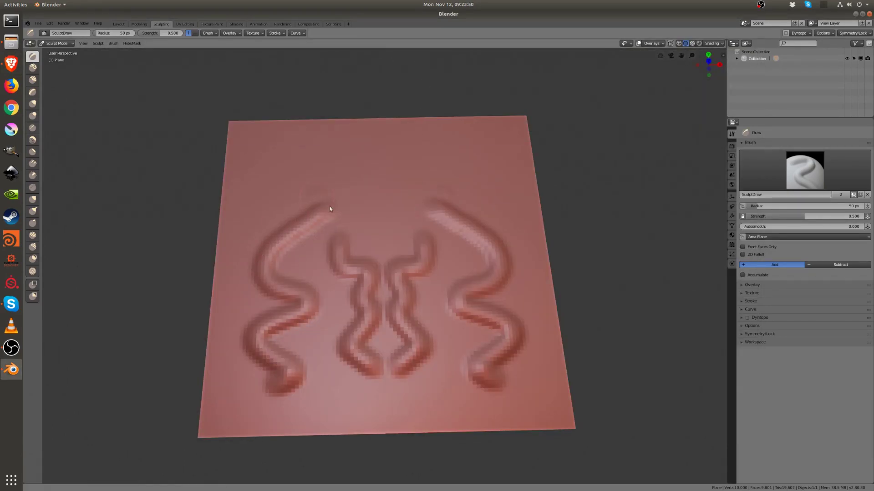
# - Sculpt a mirrored stroke joining the outer and inner wavy ridges, and open the Symmetry/Lock settings
pyautogui.moveTo(321, 203); pyautogui.dragTo(354, 251)
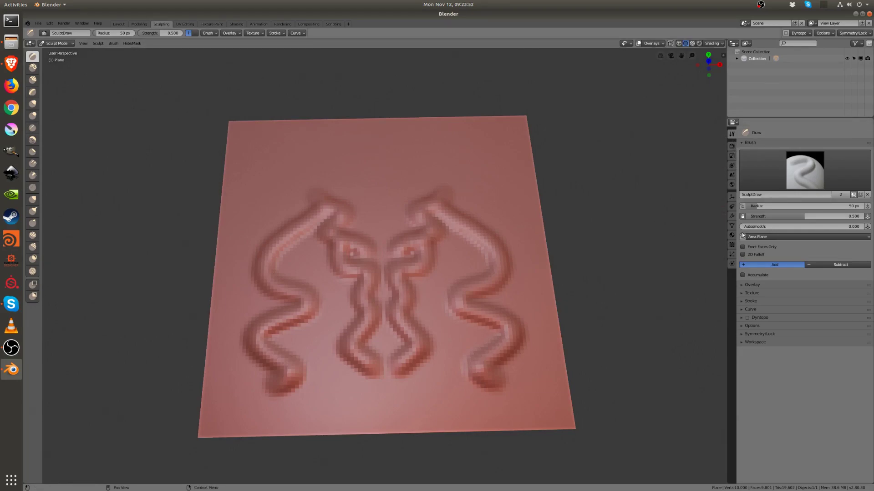
pyautogui.click(749, 335)
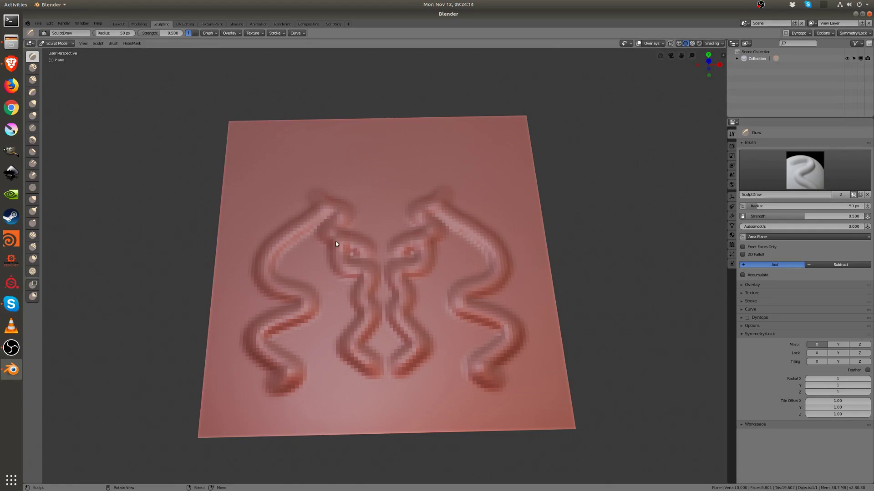
# - Look over the forum post's tile images and its 3DCoat tiled sculpting example in the browser, and return to Blender
pyautogui.press('super')
pyautogui.click(318, 218)
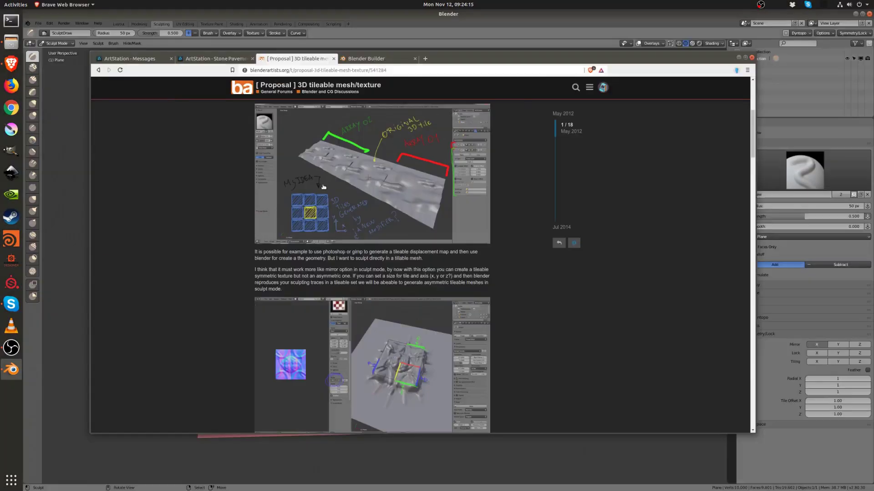
pyautogui.scroll(-5, 318, 218)
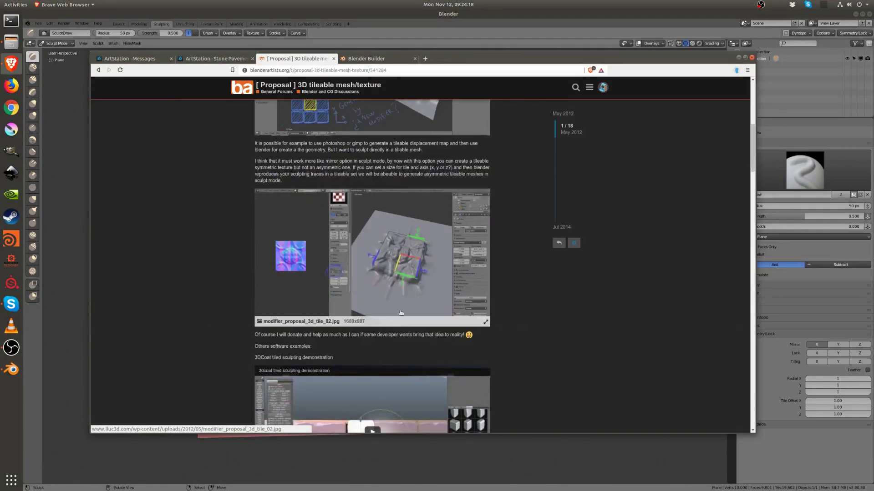
pyautogui.scroll(-3, 371, 338)
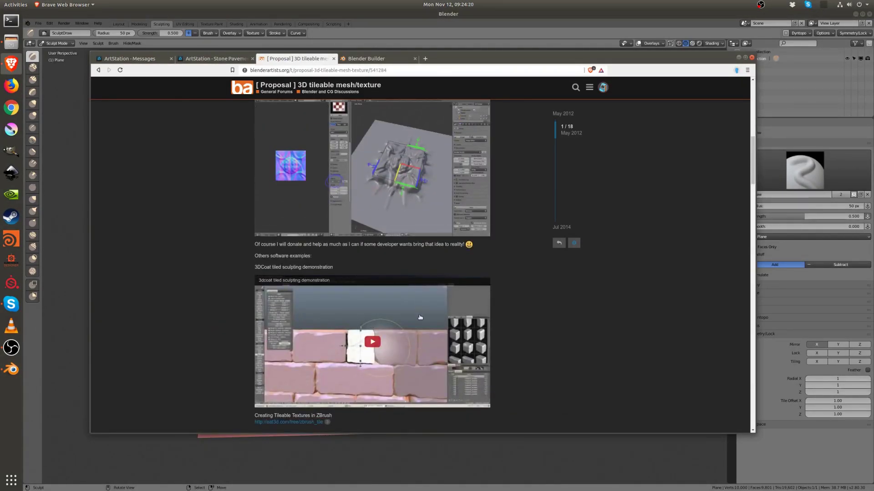
pyautogui.press('super')
pyautogui.click(390, 416)
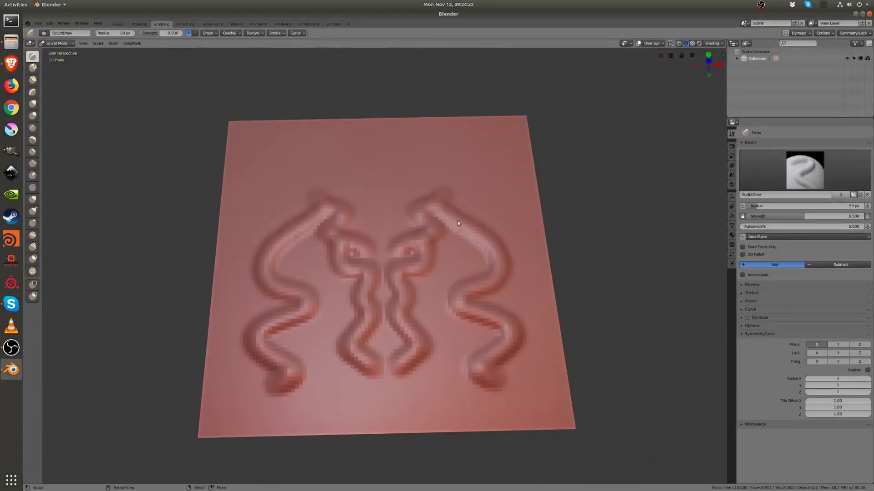
# - Sculpt more X-mirrored strokes along the sides and across the lower middle of the plane
pyautogui.moveTo(479, 179); pyautogui.dragTo(518, 265)
pyautogui.moveTo(463, 357)
pyautogui.mouseDown()
pyautogui.moveTo(353, 395)
pyautogui.moveTo(369, 320)
pyautogui.moveTo(421, 402)
pyautogui.moveTo(417, 325)
pyautogui.moveTo(449, 298)
pyautogui.mouseUp()
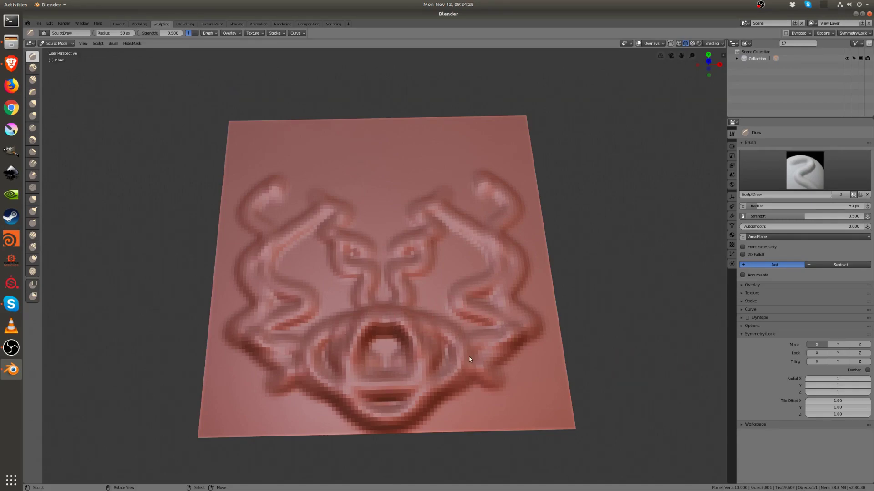
pyautogui.moveTo(470, 359); pyautogui.dragTo(450, 348, button='middle')
pyautogui.moveTo(426, 320)
pyautogui.mouseDown(button='middle')
pyautogui.moveTo(395, 294)
pyautogui.moveTo(449, 292)
pyautogui.mouseUp(button='middle')
# - Undo all the sculpted strokes on the plane
pyautogui.hotkey('ctrl', 'z')
pyautogui.hotkey('ctrl', 'z')
pyautogui.hotkey('ctrl', 'z')
pyautogui.hotkey('ctrl', 'z')
pyautogui.hotkey('ctrl', 'z')
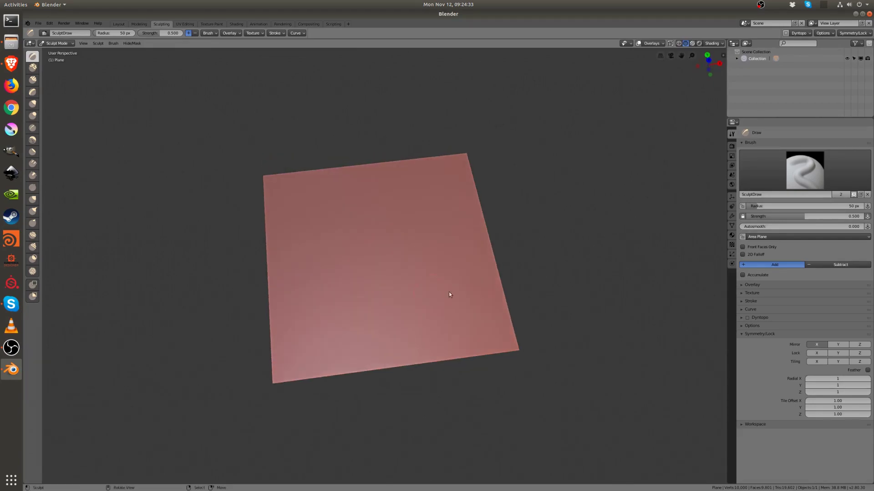
# - Turn off X mirroring, turn on X tiling, and try a brush stroke on the plane before undoing it
pyautogui.click(817, 363)
pyautogui.moveTo(523, 350); pyautogui.dragTo(409, 277, button='middle')
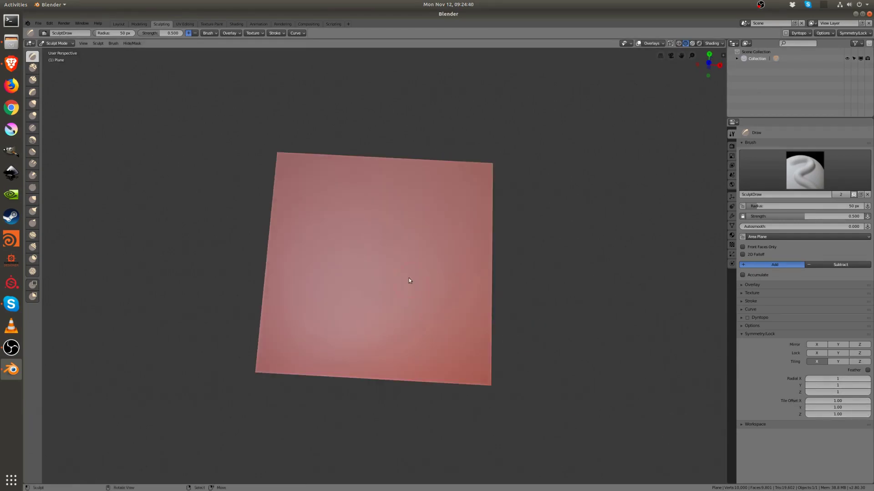
pyautogui.moveTo(409, 280); pyautogui.dragTo(414, 302)
pyautogui.hotkey('ctrl', 'z')
# - Set the X, Y and Z tile offsets to 4 and place one Draw brush dab below the plane's centre
pyautogui.click(826, 403)
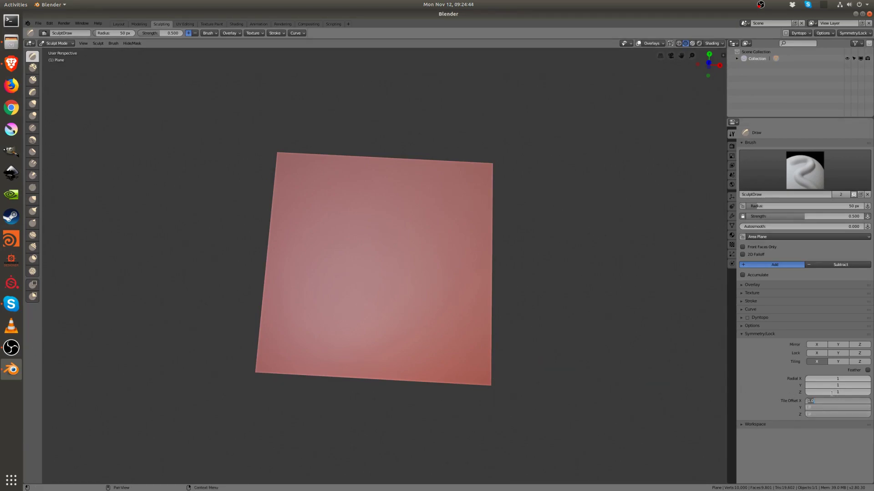
pyautogui.write('4')
pyautogui.press('Return')
pyautogui.click(402, 303)
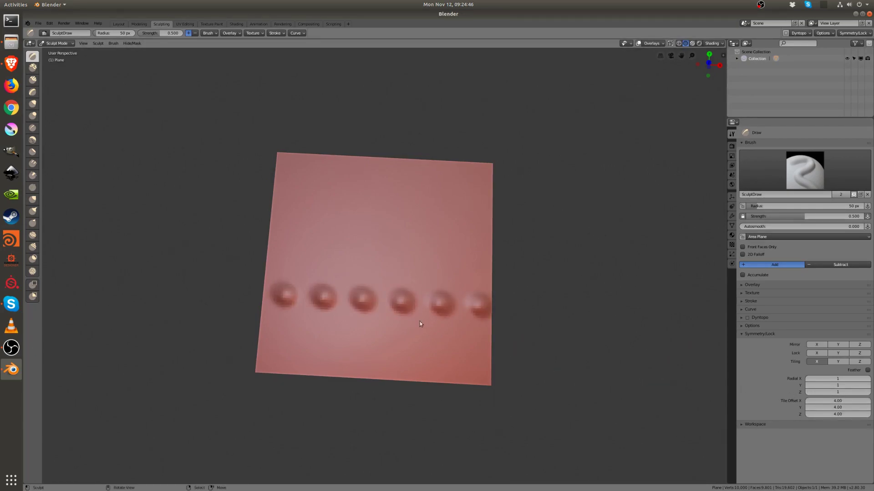
# - Set the X, Y and Z tile offsets to 8 and try a single dab in place of the previous one
pyautogui.hotkey('ctrl', 'z')
pyautogui.click(828, 400)
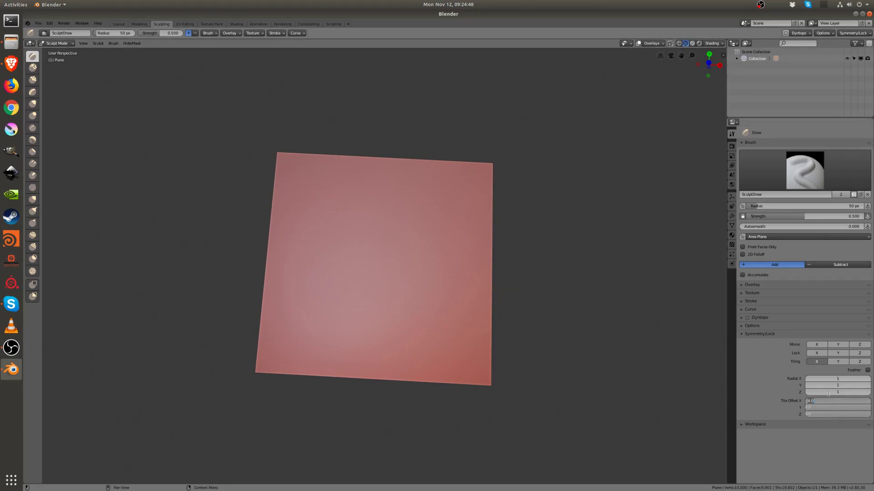
pyautogui.write('8')
pyautogui.press('Return')
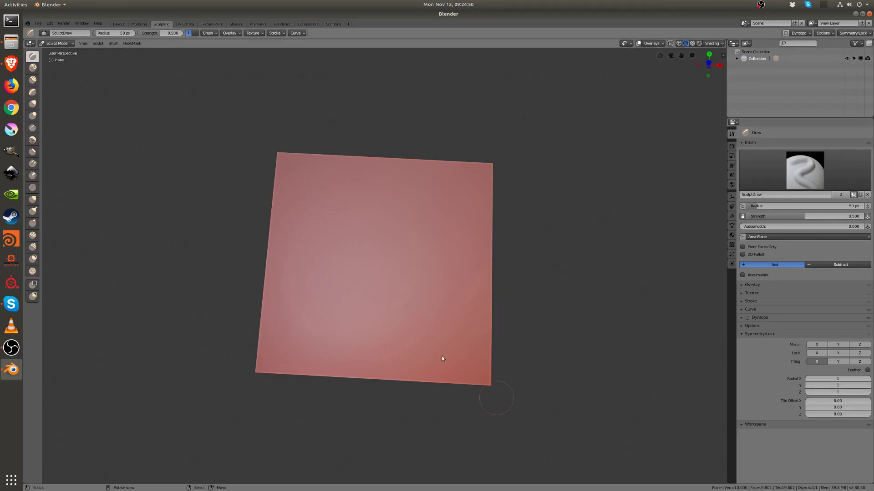
pyautogui.click(427, 305)
pyautogui.hotkey('ctrl', 'z')
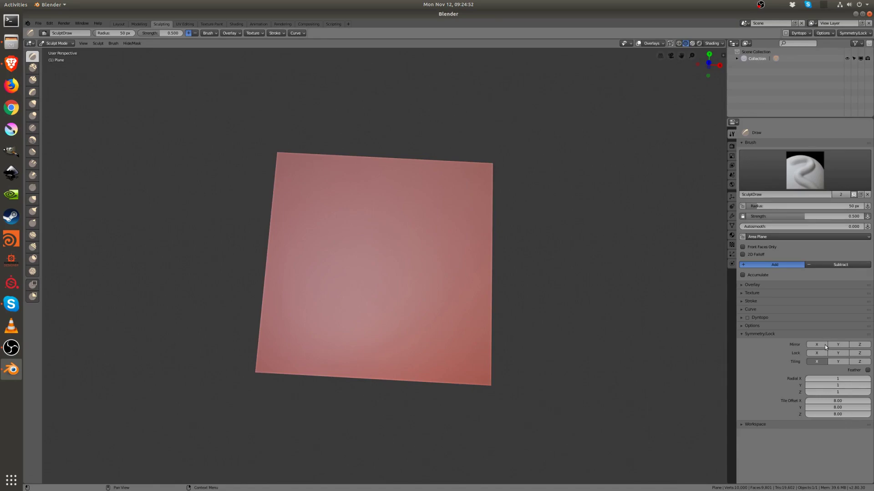
# - Turn on Y tiling and sculpt a short diagonal Draw stroke right of the plane's centre in top view
pyautogui.moveTo(415, 194)
pyautogui.mouseDown(button='middle')
pyautogui.moveTo(409, 198)
pyautogui.moveTo(416, 196)
pyautogui.mouseUp(button='middle')
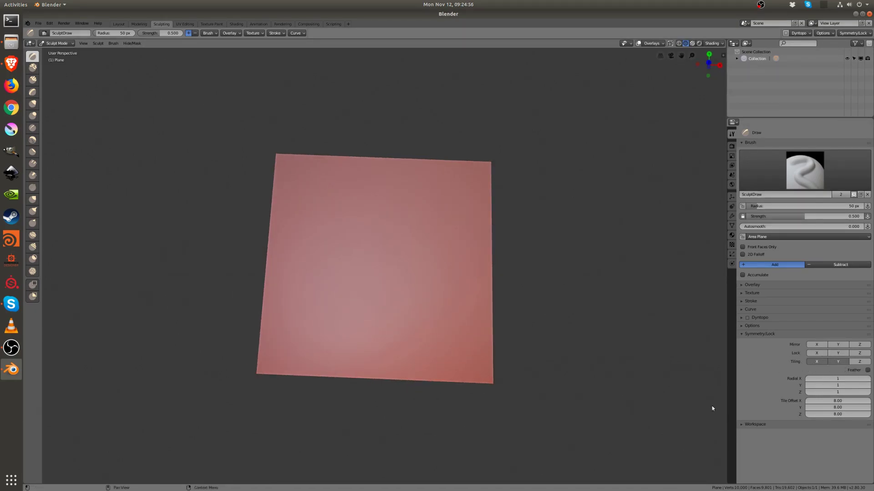
pyautogui.click(708, 63)
pyautogui.click(413, 287)
pyautogui.moveTo(413, 287); pyautogui.dragTo(435, 309)
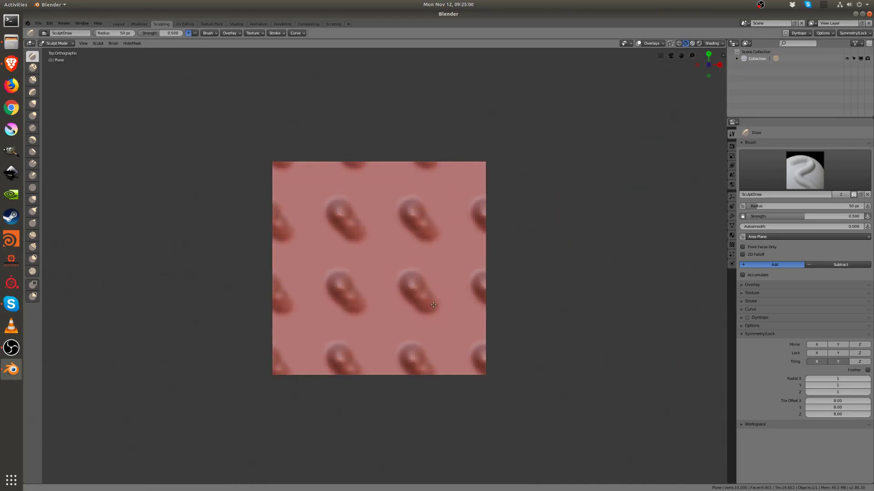
# - Sculpt several short tiled Draw strokes around the centre and lower middle of the plane
pyautogui.scroll(3, 400, 254)
pyautogui.click(395, 260)
pyautogui.moveTo(394, 270); pyautogui.dragTo(394, 273)
pyautogui.moveTo(383, 311); pyautogui.dragTo(423, 344)
pyautogui.moveTo(356, 363)
pyautogui.mouseDown()
pyautogui.moveTo(367, 382)
pyautogui.moveTo(304, 370)
pyautogui.moveTo(354, 410)
pyautogui.mouseUp()
pyautogui.moveTo(387, 341); pyautogui.dragTo(388, 358)
pyautogui.moveTo(394, 294)
pyautogui.mouseDown()
pyautogui.moveTo(414, 295)
pyautogui.moveTo(408, 290)
pyautogui.mouseUp()
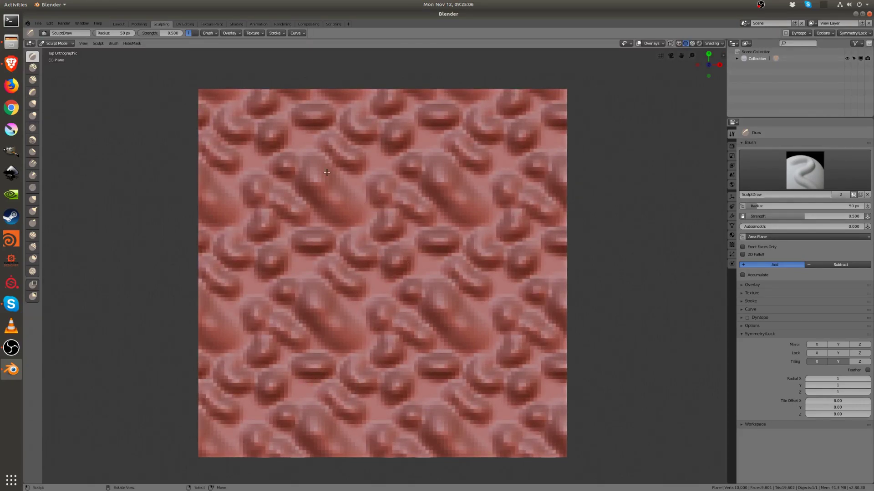
pyautogui.moveTo(300, 273); pyautogui.dragTo(306, 268)
pyautogui.moveTo(367, 314); pyautogui.dragTo(364, 308)
# - Fill the remaining gaps between the bumps with more tiled Draw strokes around the plane's centre
pyautogui.scroll(1, 374, 301)
pyautogui.moveTo(374, 301); pyautogui.dragTo(363, 272, button='middle')
pyautogui.moveTo(365, 273); pyautogui.dragTo(377, 272)
pyautogui.moveTo(307, 301); pyautogui.dragTo(332, 297)
pyautogui.click(333, 297)
pyautogui.moveTo(333, 297); pyautogui.dragTo(343, 316, button='middle')
pyautogui.moveTo(318, 280); pyautogui.dragTo(341, 266)
pyautogui.moveTo(363, 236); pyautogui.dragTo(369, 257, button='middle')
pyautogui.moveTo(374, 233); pyautogui.dragTo(315, 210)
pyautogui.moveTo(456, 293); pyautogui.dragTo(450, 263, button='middle')
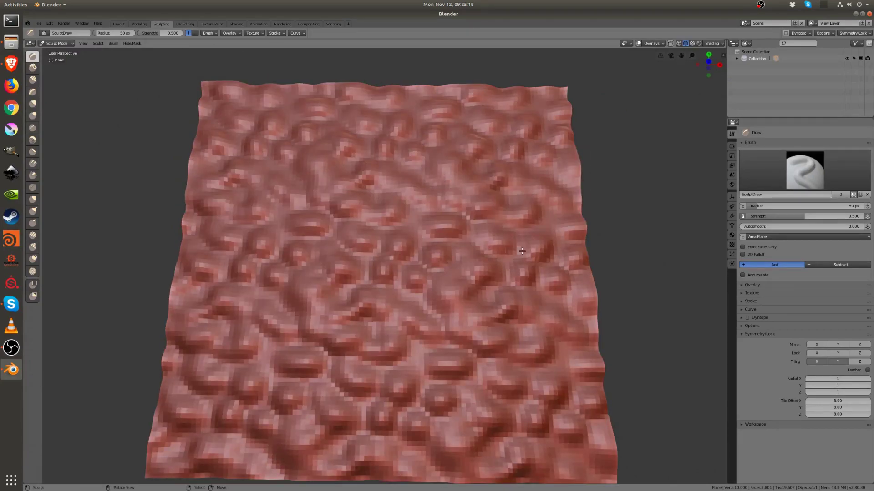
pyautogui.press('KP_7')
pyautogui.scroll(-3, 522, 251)
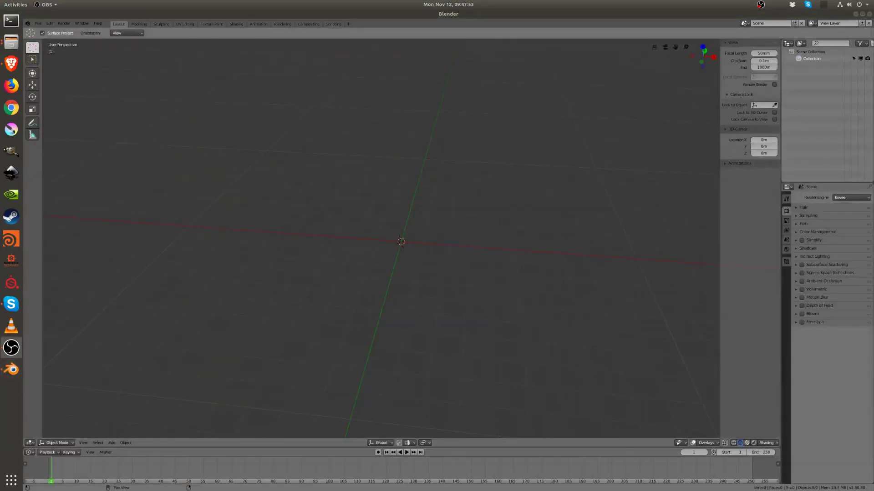
# - Add a mesh plane at the world origin of the empty scene and view it from the top
pyautogui.moveTo(435, 222); pyautogui.dragTo(379, 236, button='middle')
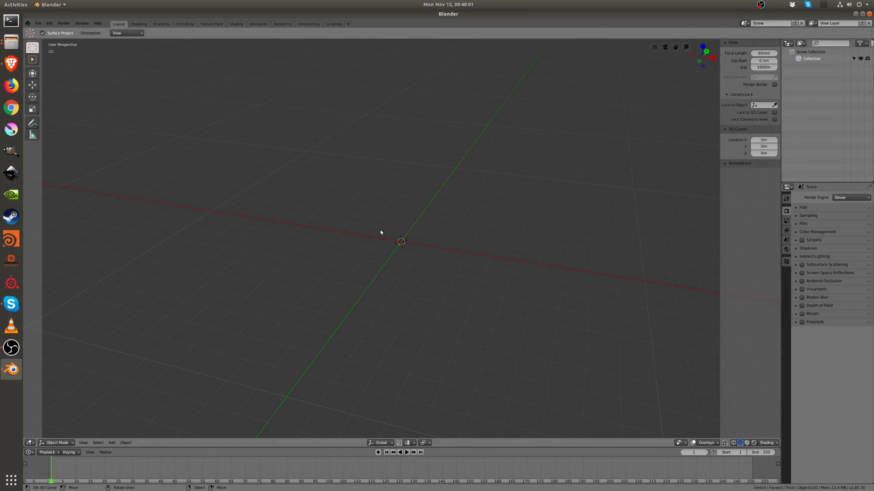
pyautogui.moveTo(394, 232); pyautogui.dragTo(365, 242, button='middle')
pyautogui.hotkey('shift', 'a')
pyautogui.moveTo(367, 237)
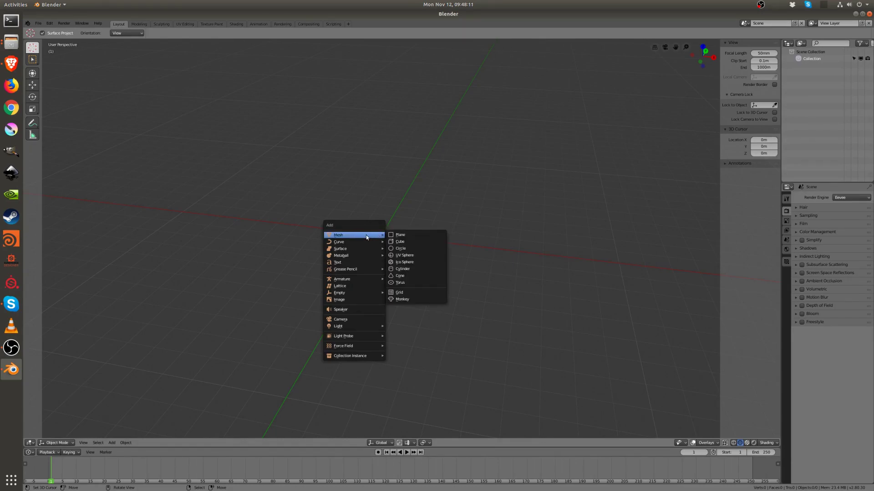
pyautogui.click(395, 235)
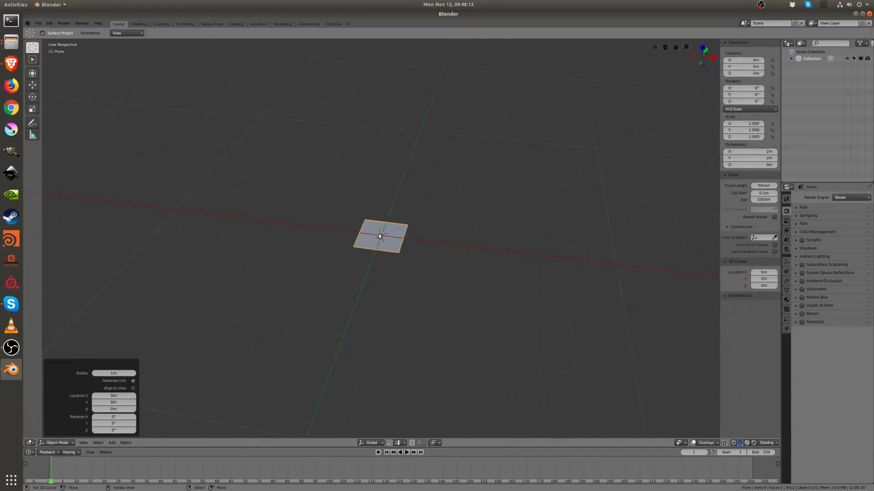
pyautogui.scroll(3, 424, 261)
pyautogui.press('KP_7')
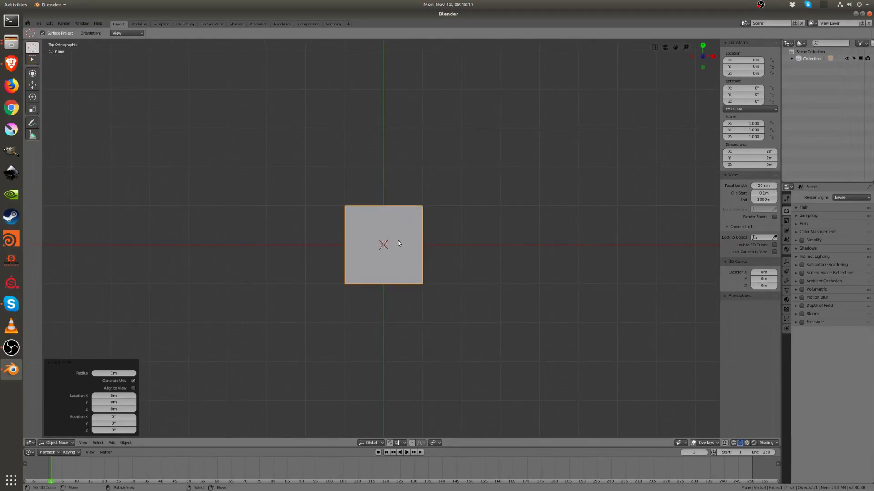
# - Enter Edit Mode on the plane with vertex selection and turn on snapping to vertices
pyautogui.press('Tab')
pyautogui.hotkey('ctrl', 'Tab')
pyautogui.click(366, 258)
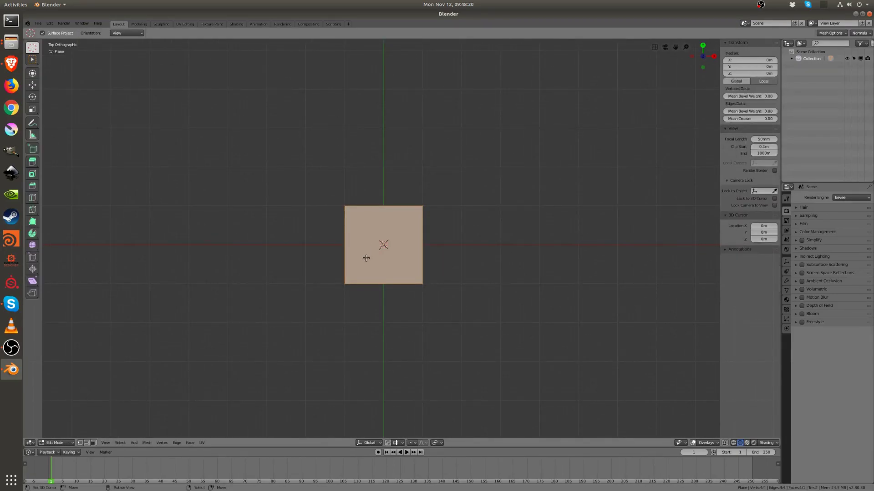
pyautogui.click(399, 445)
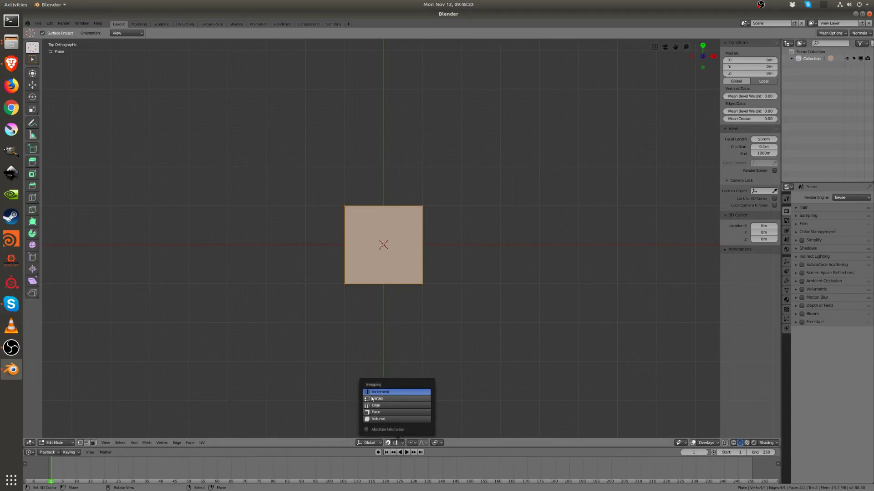
pyautogui.click(382, 397)
# - Duplicate the plane's face and snap the copy flush against the original's right edge
pyautogui.hotkey('shift', 'd')
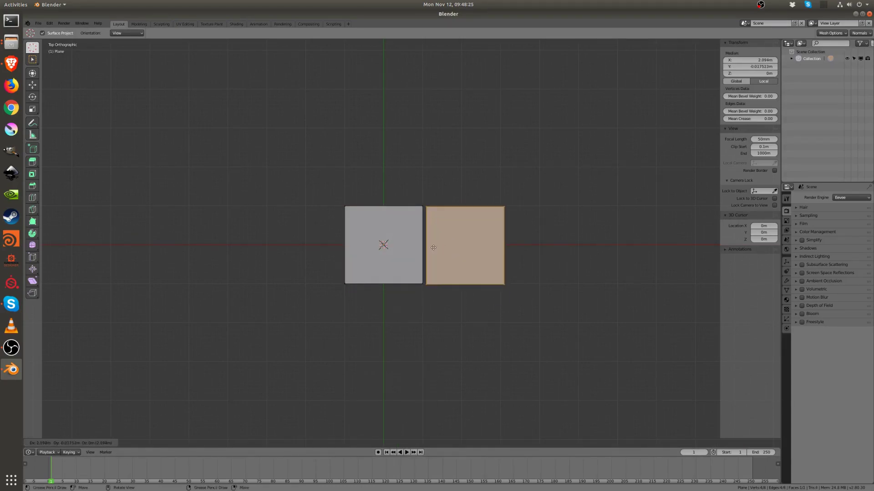
pyautogui.click(443, 249)
pyautogui.press('g')
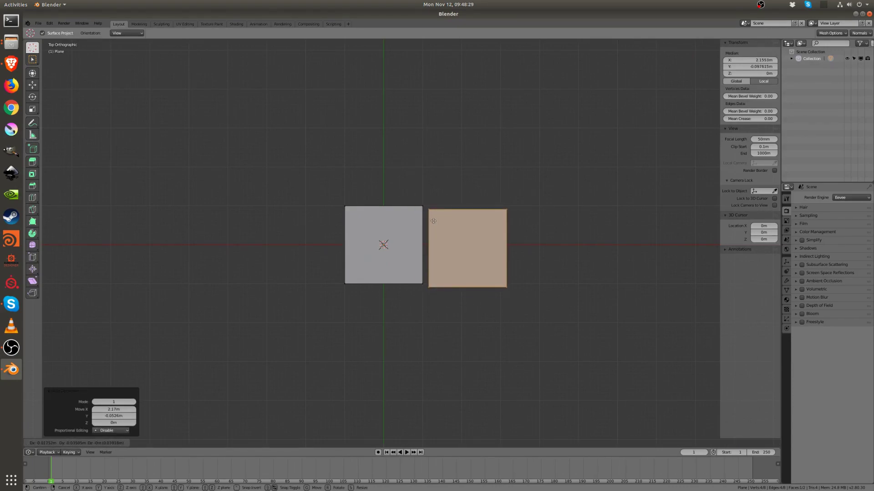
pyautogui.rightClick(430, 220)
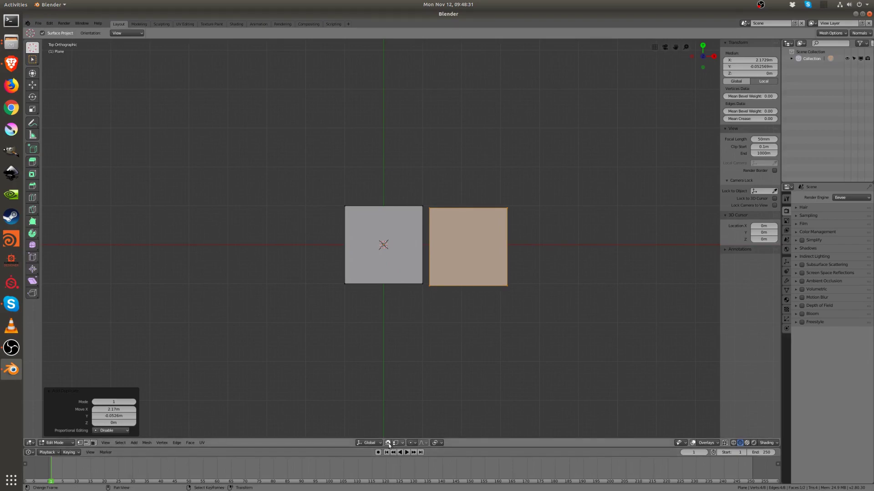
pyautogui.press('g')
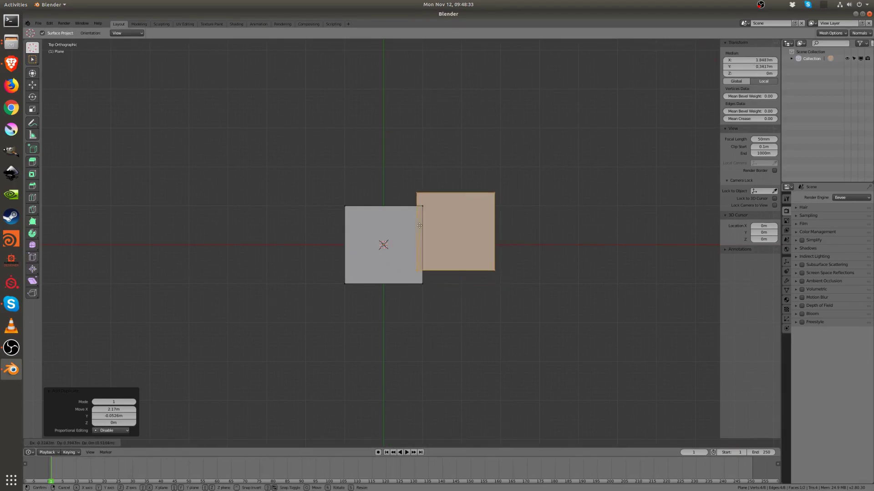
pyautogui.click(424, 212)
# - Duplicate the face again and snap the copy flush against the original's left edge
pyautogui.hotkey('shift', 'd')
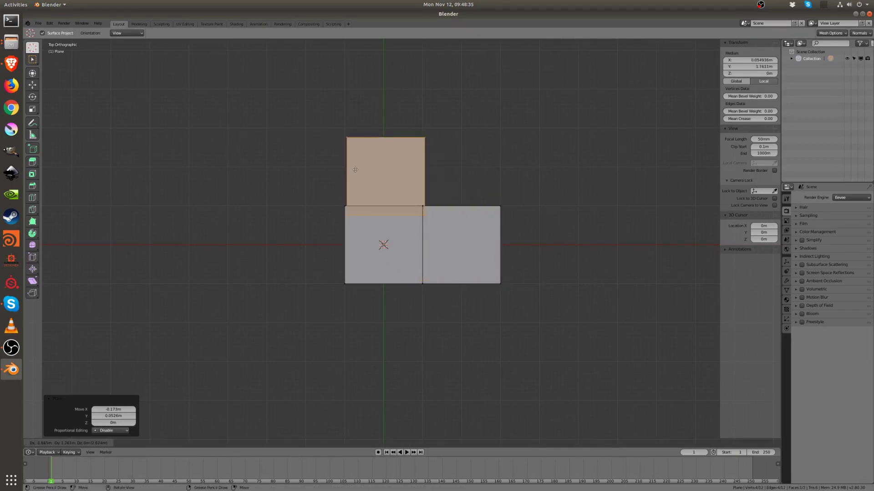
pyautogui.click(252, 240)
pyautogui.press('g')
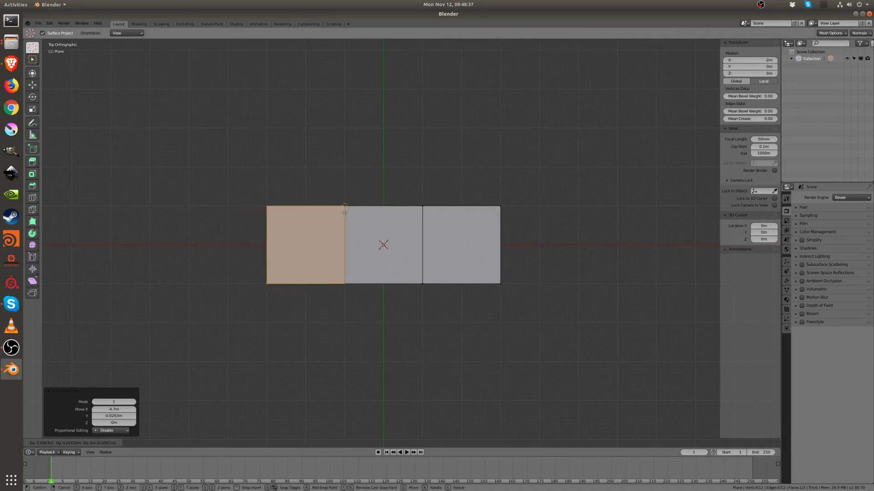
pyautogui.click(339, 233)
# - Select all three faces in face selection mode, duplicate the row, and snap the copy onto its upper edge
pyautogui.press('l')
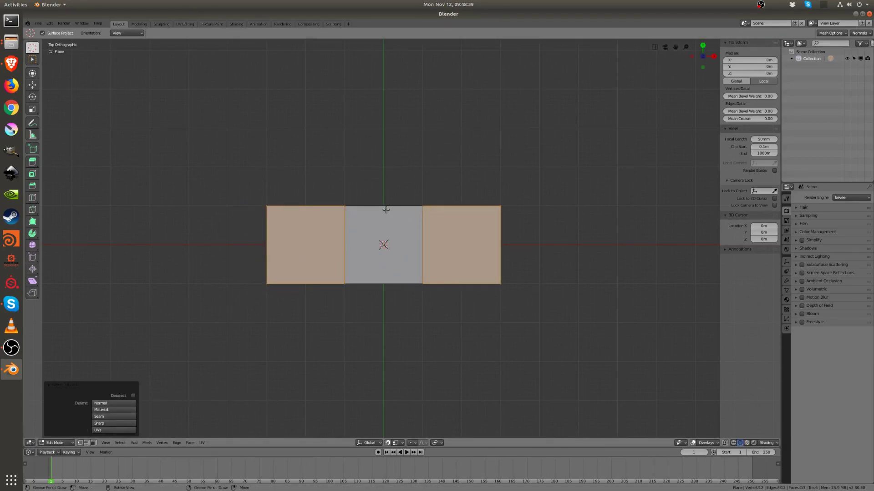
pyautogui.hotkey('ctrl', 'Tab')
pyautogui.click(382, 277)
pyautogui.rightClick(385, 251)
pyautogui.keyDown('shift'); pyautogui.rightClick(326, 243); pyautogui.keyUp('shift')
pyautogui.keyDown('shift'); pyautogui.rightClick(445, 255); pyautogui.keyUp('shift')
pyautogui.hotkey('shift', 'd')
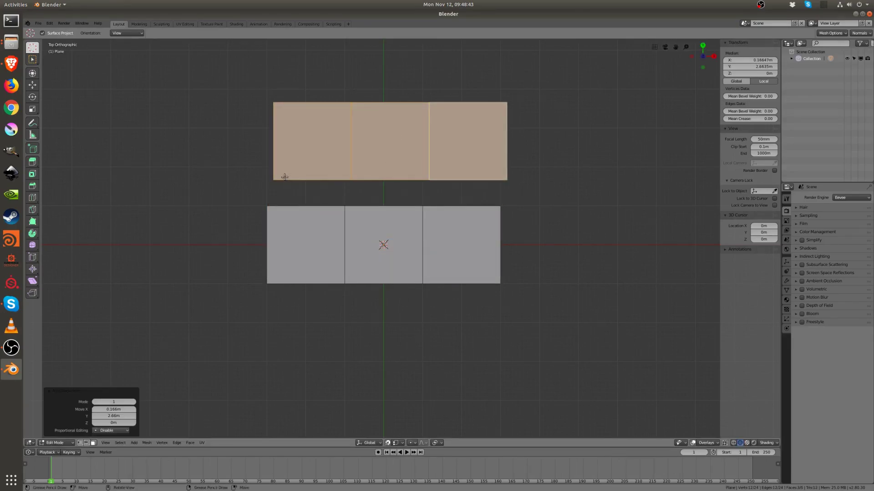
pyautogui.keyDown('ctrl'); pyautogui.click(271, 206); pyautogui.keyUp('ctrl')
# - Duplicate the three-face row once more, snap it below the middle row, and deselect everything
pyautogui.hotkey('shift', 'd')
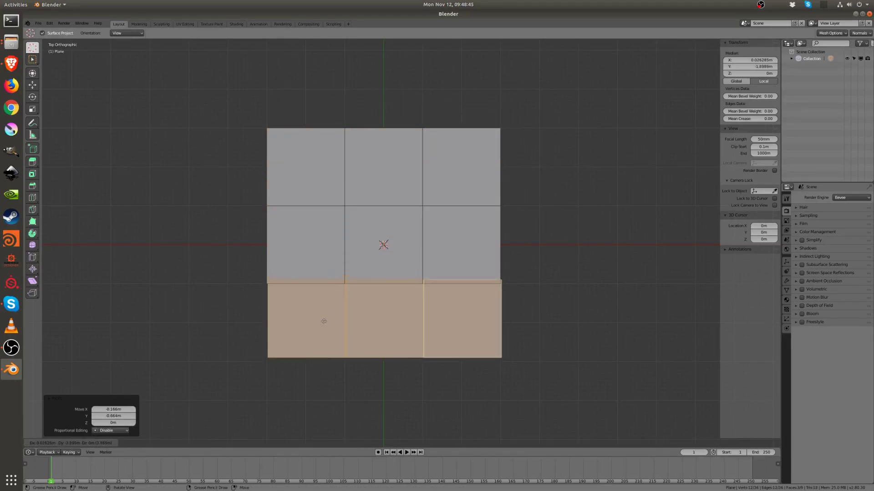
pyautogui.click(324, 326)
pyautogui.press('g')
pyautogui.keyDown('ctrl'); pyautogui.click(269, 285); pyautogui.keyUp('ctrl')
pyautogui.hotkey('alt', 'a')
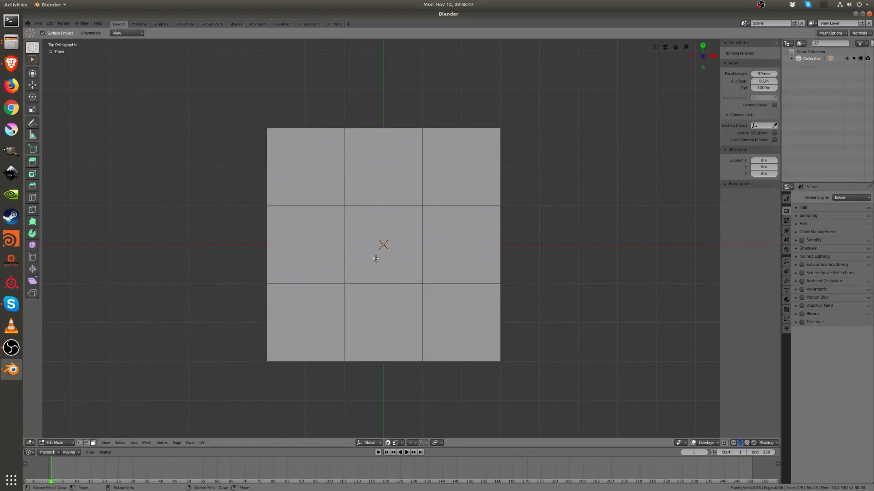
# - Select all faces of the three-by-three grid and merge their overlapping vertices with Remove Doubles
pyautogui.moveTo(394, 209); pyautogui.dragTo(400, 291, button='middle')
pyautogui.press('a')
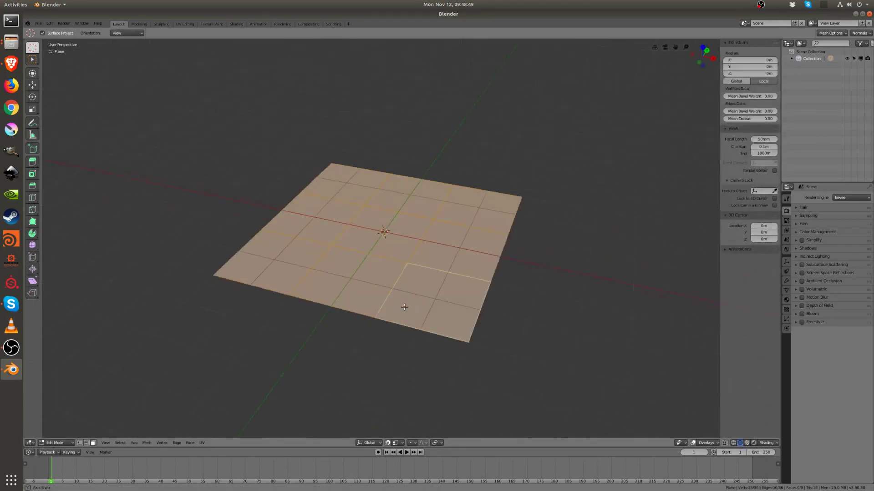
pyautogui.rightClick(399, 272)
pyautogui.click(385, 326)
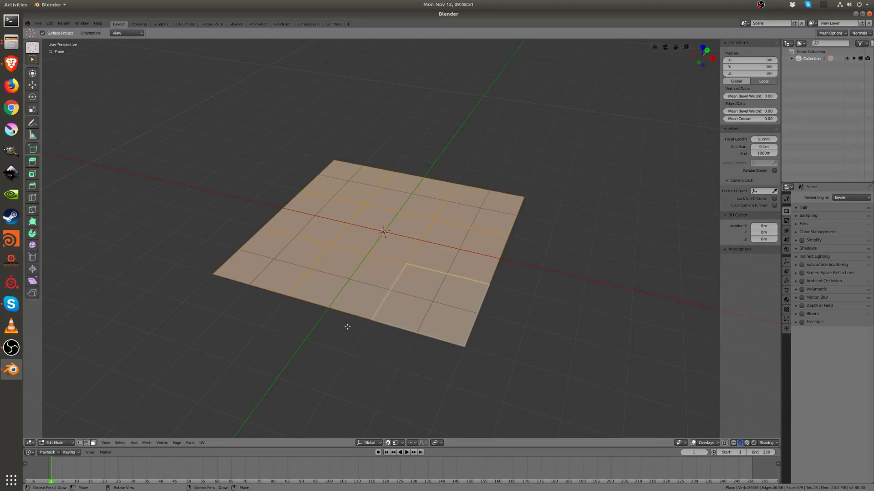
pyautogui.rightClick(356, 226)
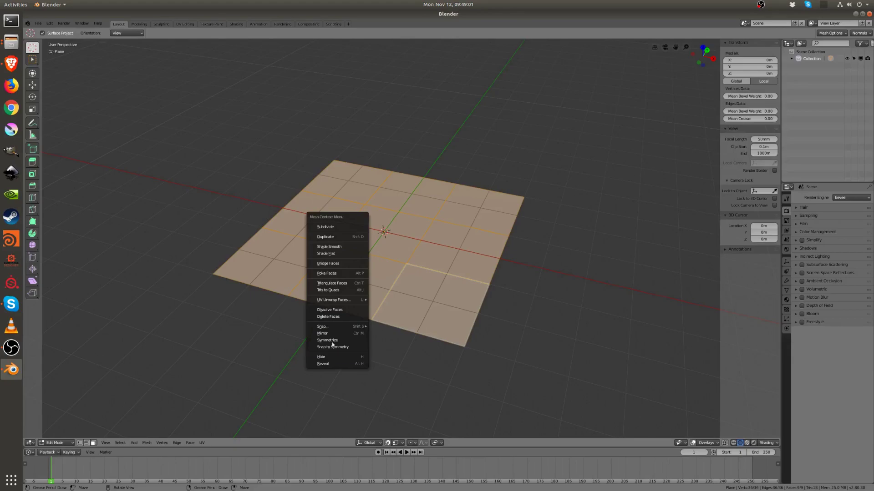
pyautogui.moveTo(384, 273); pyautogui.dragTo(404, 277, button='middle')
pyautogui.press('F3')
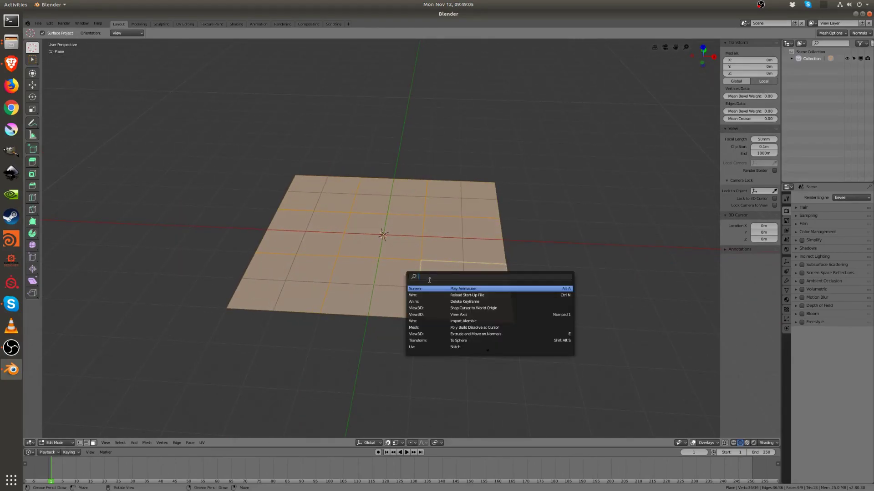
pyautogui.write('remove')
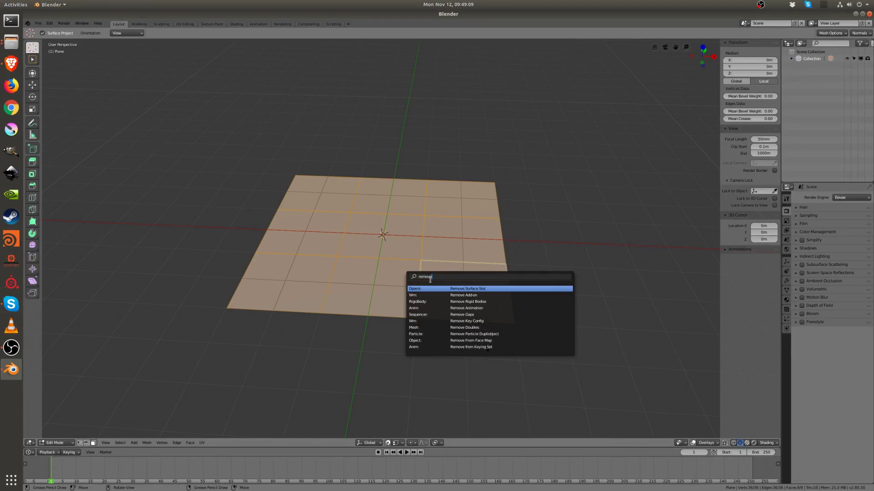
pyautogui.click(476, 327)
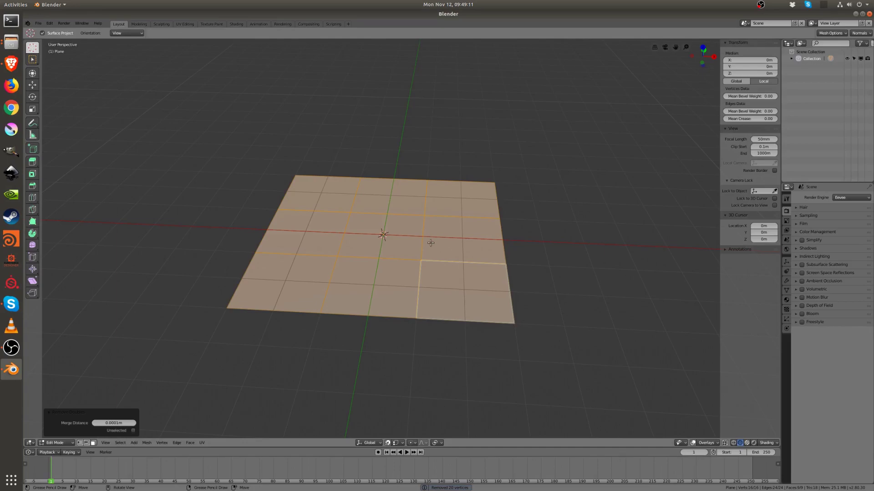
pyautogui.moveTo(431, 241); pyautogui.dragTo(408, 231, button='middle')
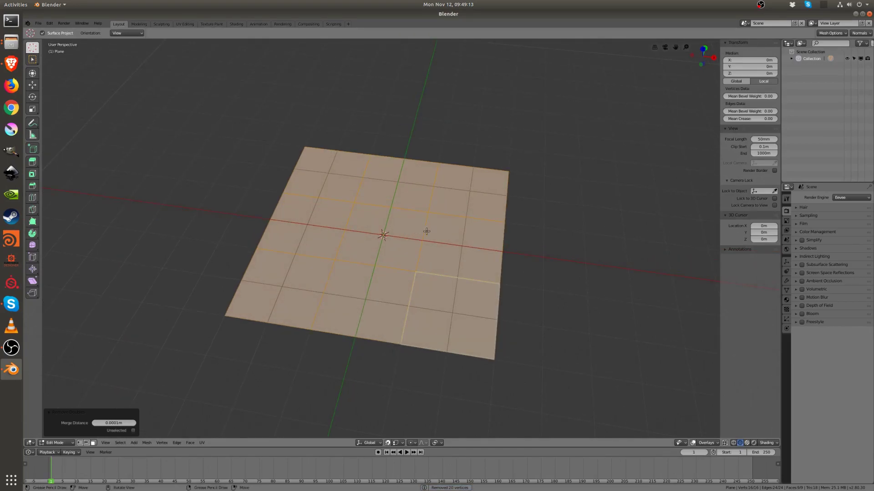
pyautogui.moveTo(390, 234); pyautogui.dragTo(377, 238, button='middle')
pyautogui.press('F3')
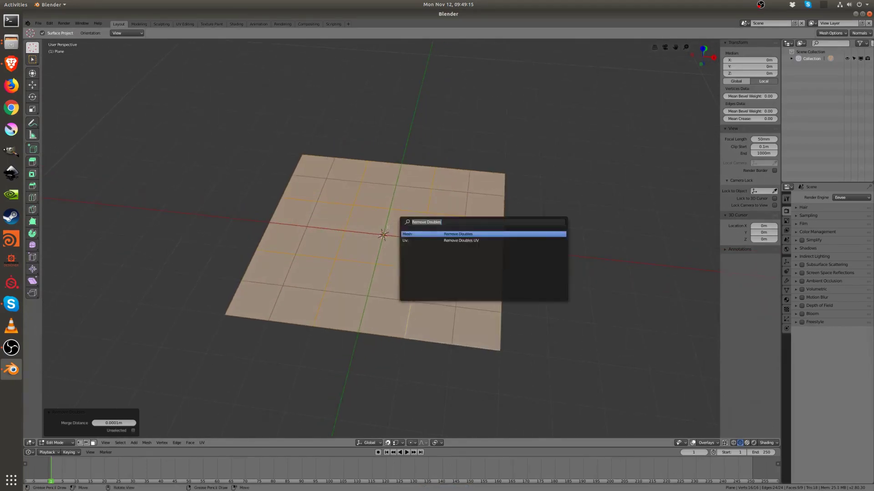
pyautogui.press('Escape')
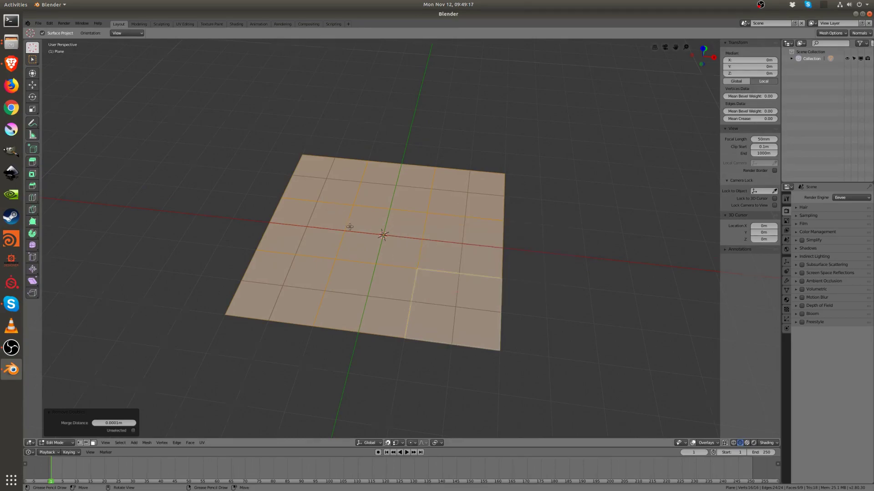
# - Return to Object Mode and raise the plane grid slightly along the Z axis
pyautogui.press('Tab')
pyautogui.press('g')
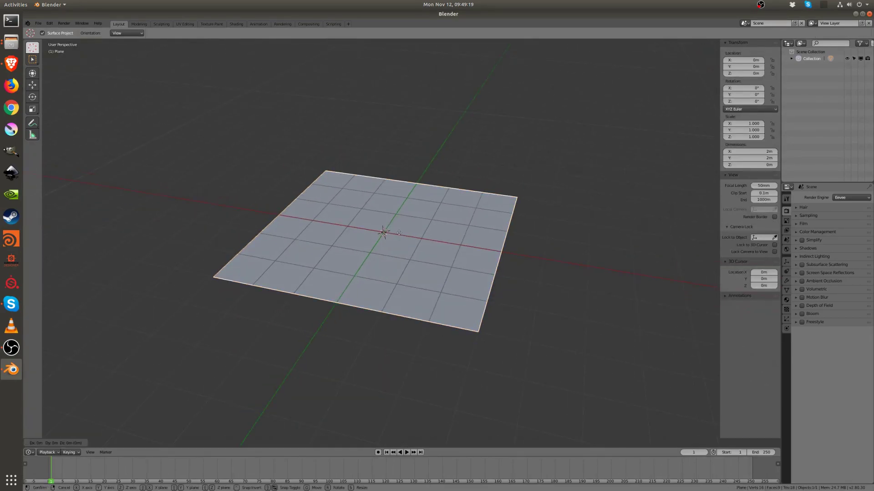
pyautogui.press('z')
pyautogui.click(395, 209)
pyautogui.moveTo(395, 209); pyautogui.dragTo(393, 231, button='middle')
# - Enter Edit Mode with face selection and select only the centre face of the grid
pyautogui.press('Tab')
pyautogui.hotkey('ctrl', 'Tab')
pyautogui.click(370, 230)
pyautogui.rightClick(370, 216)
pyautogui.rightClick(331, 208)
pyautogui.rightClick(350, 165)
pyautogui.click(391, 166)
pyautogui.click(385, 214)
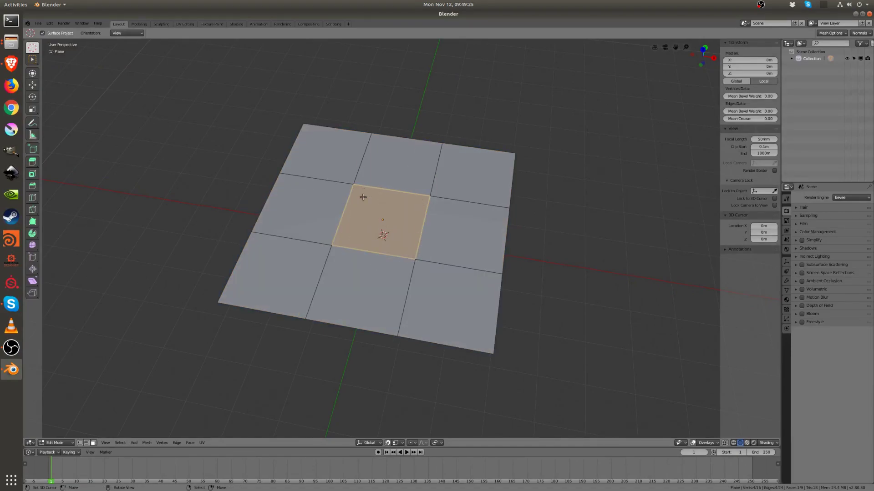
# - Leave the plane's Edit Mode, add a cube, and flatten its mesh along Z by a factor of 0.387 in Edit Mode
pyautogui.moveTo(390, 247); pyautogui.dragTo(416, 259, button='middle')
pyautogui.press('Tab')
pyautogui.press('Tab')
pyautogui.press('Tab')
pyautogui.moveTo(397, 228); pyautogui.dragTo(449, 324, button='middle')
pyautogui.hotkey('shift', 'a')
pyautogui.click(423, 227)
pyautogui.press('Tab')
pyautogui.press('s')
pyautogui.press('z')
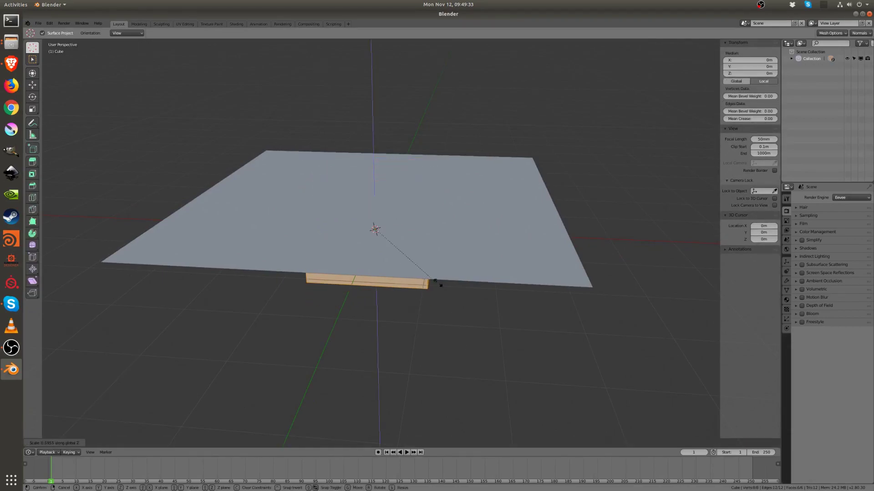
pyautogui.click(422, 262)
# - Narrow the cube mesh along Y in see-through display and shrink it uniformly by 0.602 and 0.458
pyautogui.hotkey('alt', 'z')
pyautogui.moveTo(465, 260); pyautogui.dragTo(381, 259, button='middle')
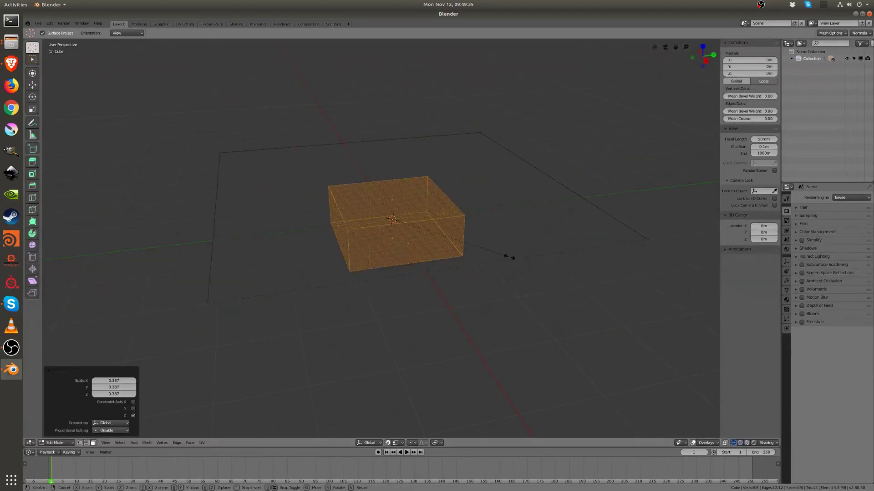
pyautogui.press('s')
pyautogui.press('y')
pyautogui.click(436, 250)
pyautogui.moveTo(437, 250); pyautogui.dragTo(387, 245, button='middle')
pyautogui.press('s')
pyautogui.click(433, 267)
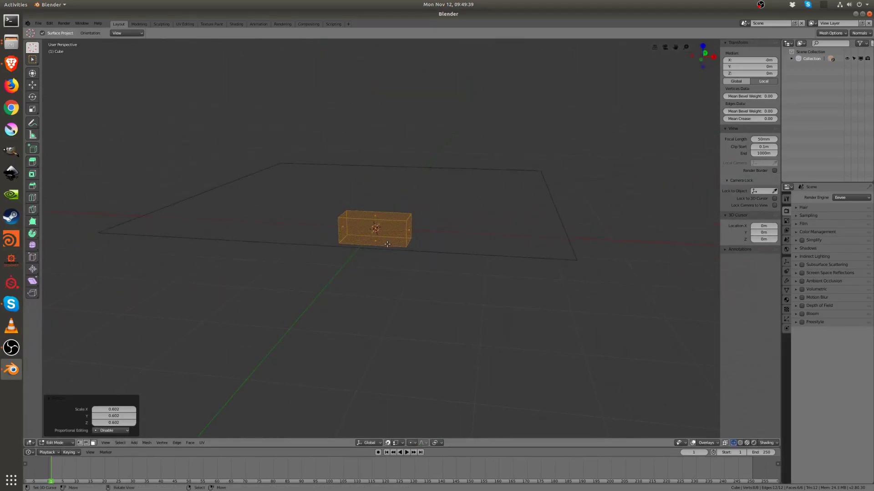
pyautogui.press('s')
pyautogui.click(412, 250)
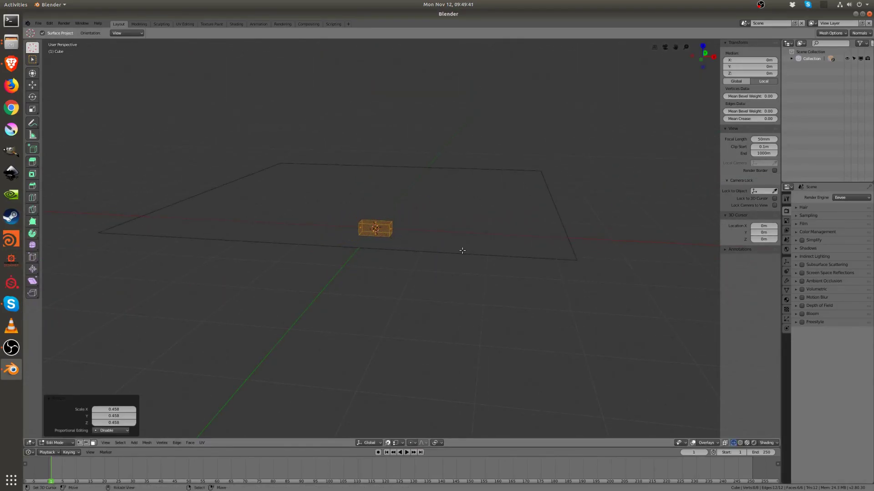
# - Rescale the block mesh in top view to about 0.52 by 0.23 by 0.20 m and return to Object Mode with solid display
pyautogui.press('KP_7')
pyautogui.press('s')
pyautogui.click(431, 263)
pyautogui.press('Tab')
pyautogui.press('z')
# - Move the block so that it rests on the upper side of the plane grid near its centre
pyautogui.moveTo(369, 274); pyautogui.dragTo(368, 231, button='middle')
pyautogui.press('g')
pyautogui.press('z')
pyautogui.click(367, 243)
pyautogui.moveTo(374, 201); pyautogui.dragTo(408, 220, button='middle')
pyautogui.press('g')
pyautogui.press('ctrl')
pyautogui.press('Escape')
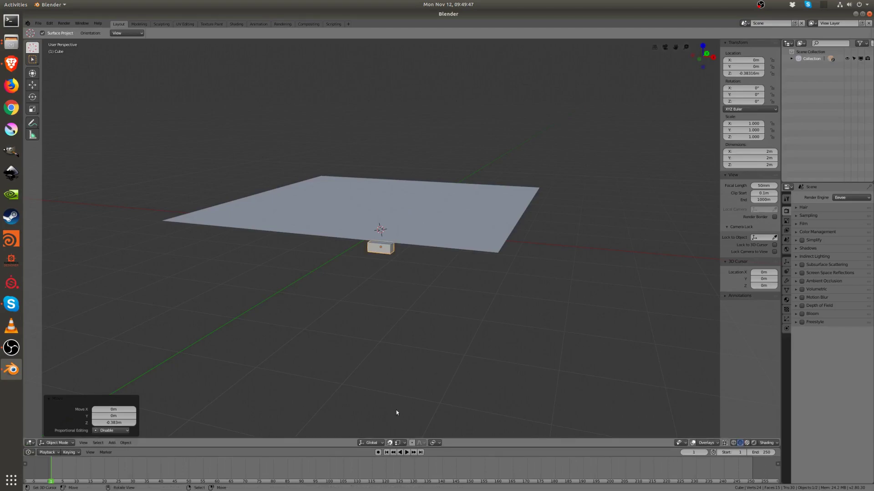
pyautogui.press('g')
pyautogui.moveTo(388, 320); pyautogui.dragTo(423, 228, button='middle')
pyautogui.click(395, 250)
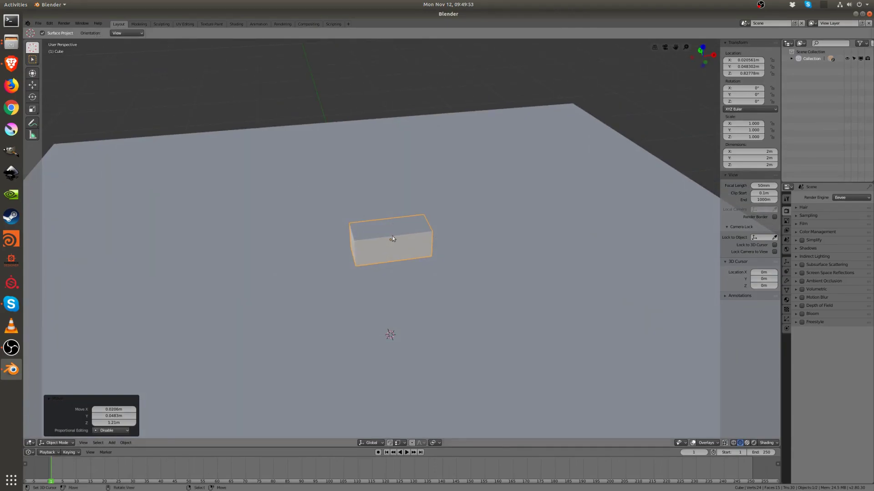
# - Add sets of evenly spaced loop cuts to the block in two directions in Edit Mode
pyautogui.press('Tab')
pyautogui.hotkey('ctrl', 'r')
pyautogui.scroll(3, 396, 249)
pyautogui.click(396, 248)
pyautogui.rightClick(396, 248)
pyautogui.moveTo(396, 249)
pyautogui.mouseDown(button='middle')
pyautogui.moveTo(460, 253)
pyautogui.moveTo(388, 255)
pyautogui.moveTo(397, 255)
pyautogui.mouseUp(button='middle')
pyautogui.hotkey('ctrl', 'r')
pyautogui.scroll(2, 389, 251)
pyautogui.click(389, 252)
pyautogui.rightClick(389, 252)
# - Add further single centred loop cuts to the block to even out its face sizes
pyautogui.hotkey('ctrl', 'r')
pyautogui.click(403, 258)
pyautogui.rightClick(403, 258)
pyautogui.press('Tab')
pyautogui.press('Tab')
pyautogui.click(380, 254)
pyautogui.rightClick(380, 254)
pyautogui.hotkey('ctrl', 'r')
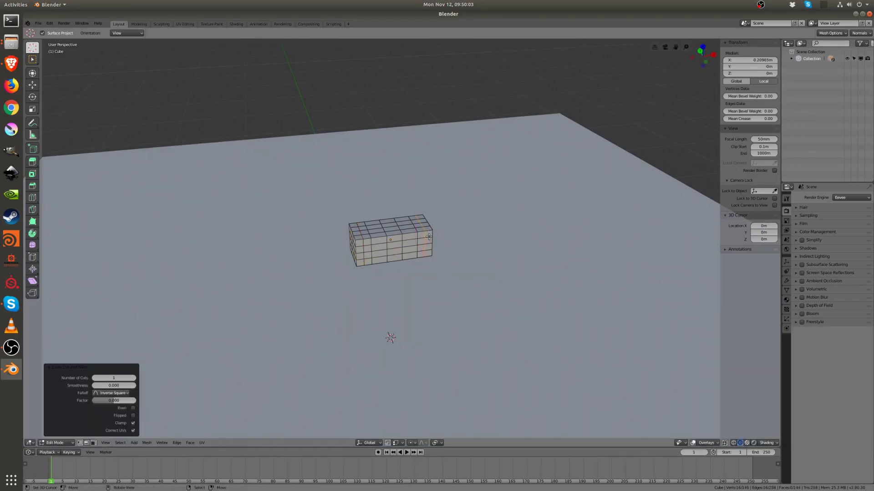
# - Subdivide the whole block mesh once and return to Object Mode
pyautogui.press('a')
pyautogui.press('w')
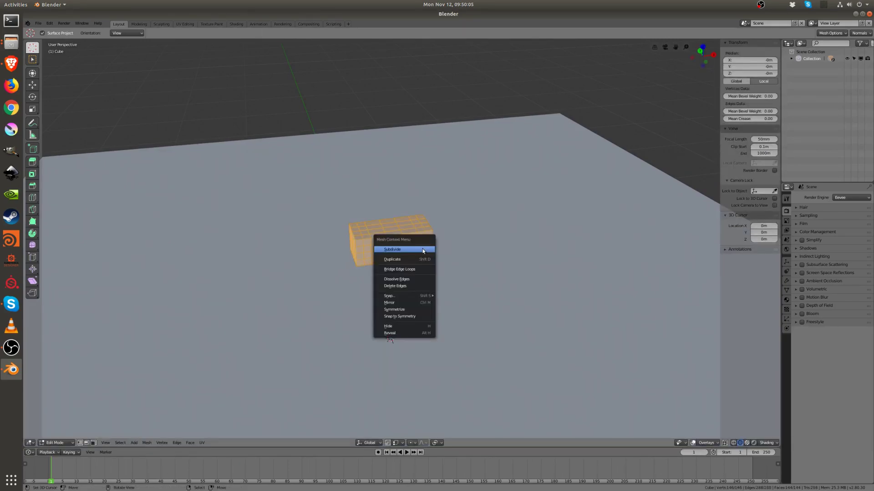
pyautogui.click(422, 250)
pyautogui.press('Tab')
pyautogui.moveTo(364, 228); pyautogui.dragTo(326, 224, button='middle')
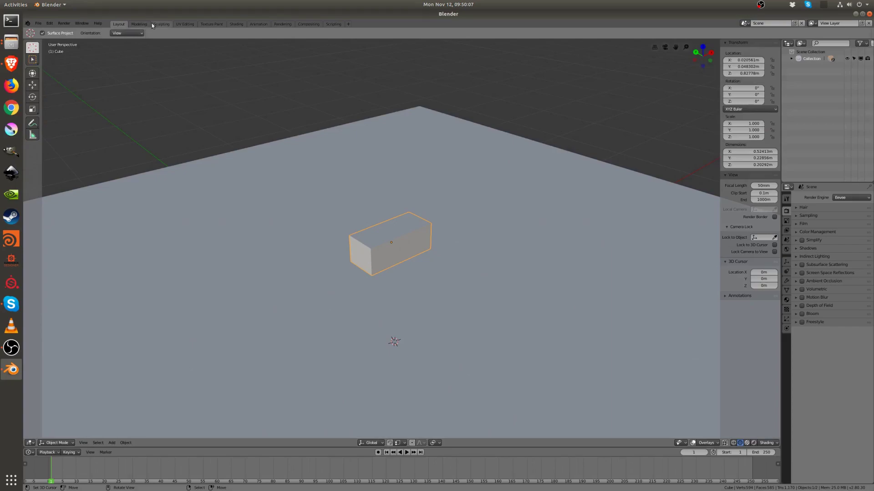
# - Switch to the Sculpting workspace and choose the Flatten/Contrast brush with a radius of 23 px
pyautogui.click(161, 23)
pyautogui.scroll(5, 384, 193)
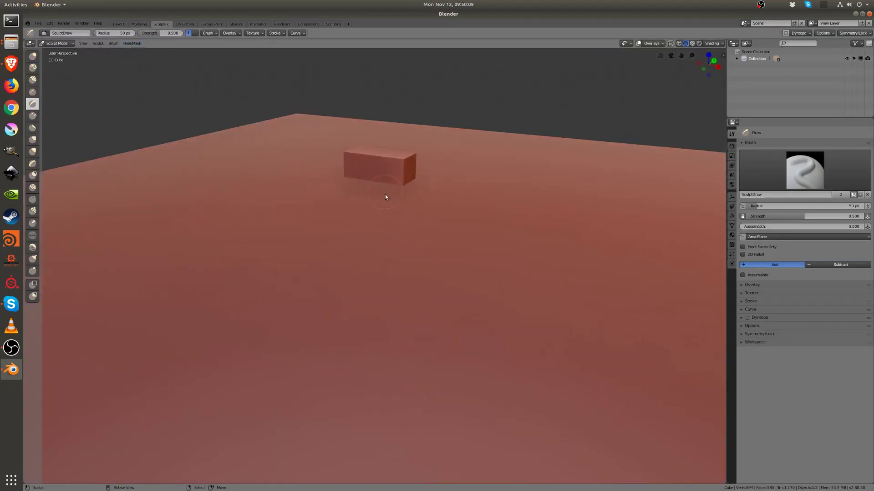
pyautogui.moveTo(397, 190); pyautogui.dragTo(386, 190, button='middle')
pyautogui.keyDown('shift'); pyautogui.moveTo(385, 191); pyautogui.dragTo(386, 254, button='middle'); pyautogui.keyUp('shift')
pyautogui.scroll(2, 386, 253)
pyautogui.moveTo(406, 205); pyautogui.dragTo(388, 202)
pyautogui.moveTo(388, 202)
pyautogui.mouseDown(button='middle')
pyautogui.moveTo(398, 237)
pyautogui.moveTo(388, 246)
pyautogui.mouseUp(button='middle')
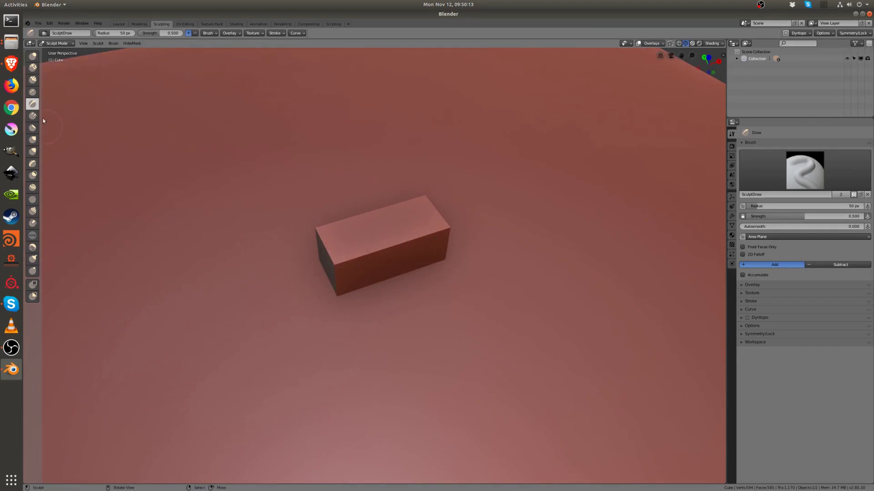
pyautogui.click(32, 128)
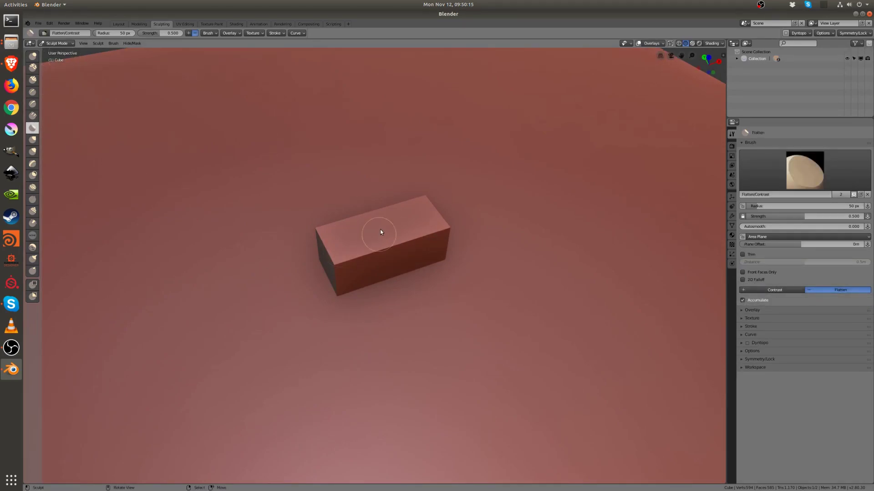
pyautogui.moveTo(380, 231); pyautogui.dragTo(383, 223, button='middle')
pyautogui.press('f')
pyautogui.press('f')
pyautogui.click(420, 230)
# - Wear down the long upper edges of the block with Flatten brush strokes
pyautogui.moveTo(420, 228); pyautogui.dragTo(368, 246)
pyautogui.moveTo(368, 246); pyautogui.dragTo(389, 240, button='middle')
pyautogui.moveTo(399, 232); pyautogui.dragTo(360, 224)
pyautogui.moveTo(360, 224); pyautogui.dragTo(401, 230, button='middle')
pyautogui.moveTo(401, 220); pyautogui.dragTo(382, 227)
pyautogui.moveTo(360, 237); pyautogui.dragTo(413, 228, button='middle')
pyautogui.moveTo(410, 206); pyautogui.dragTo(399, 203)
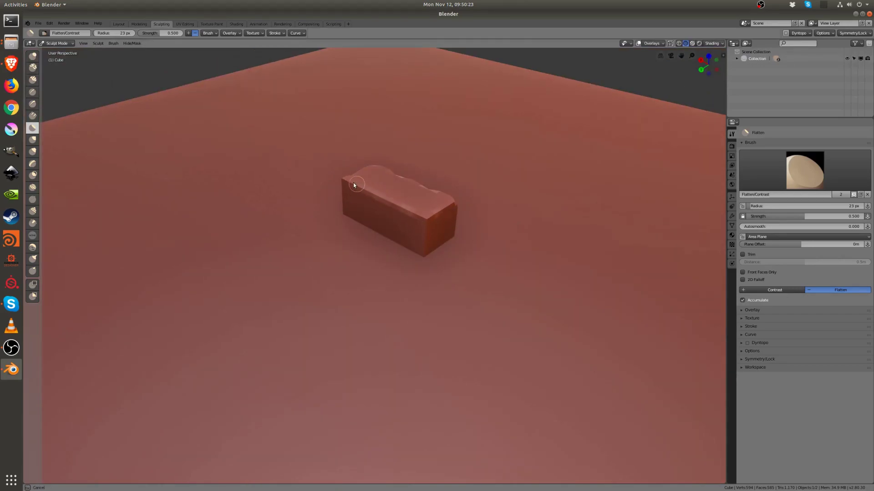
# - Flatten the upper corners, vertical edges and lower edge at the end of the block
pyautogui.moveTo(344, 179); pyautogui.dragTo(351, 181)
pyautogui.moveTo(414, 226); pyautogui.dragTo(425, 219)
pyautogui.moveTo(432, 243); pyautogui.dragTo(400, 159, button='middle')
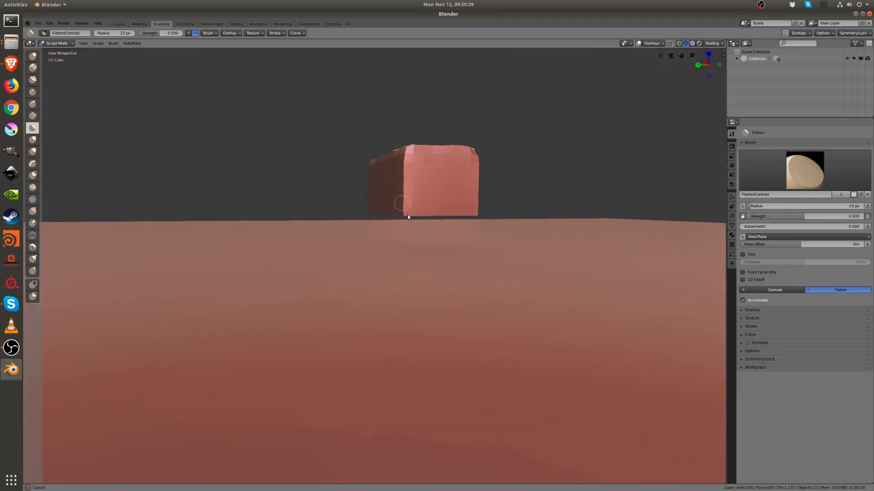
pyautogui.moveTo(474, 218); pyautogui.dragTo(411, 222, button='middle')
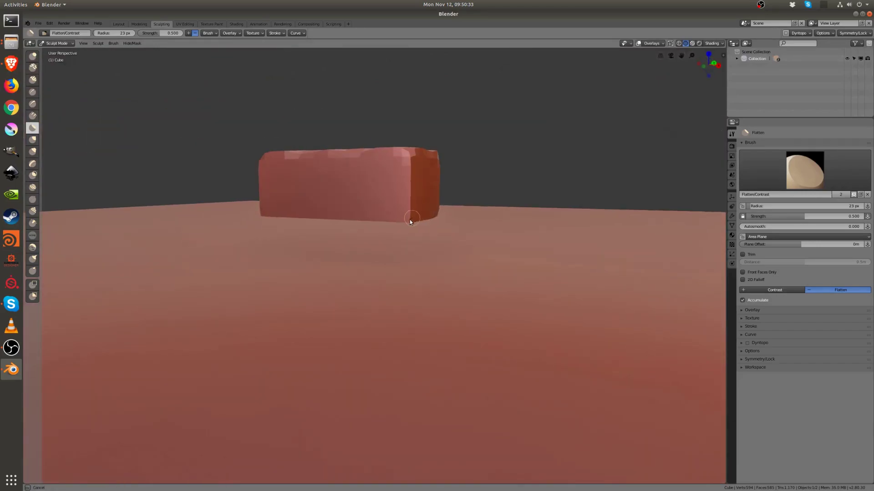
# - Flatten the block's long lower edge and its remaining sharp corners from several sides
pyautogui.moveTo(401, 220); pyautogui.dragTo(324, 214)
pyautogui.moveTo(389, 197); pyautogui.dragTo(407, 175)
pyautogui.moveTo(477, 175); pyautogui.dragTo(399, 199, button='middle')
pyautogui.moveTo(380, 230); pyautogui.dragTo(383, 212)
pyautogui.moveTo(355, 212); pyautogui.dragTo(401, 210, button='middle')
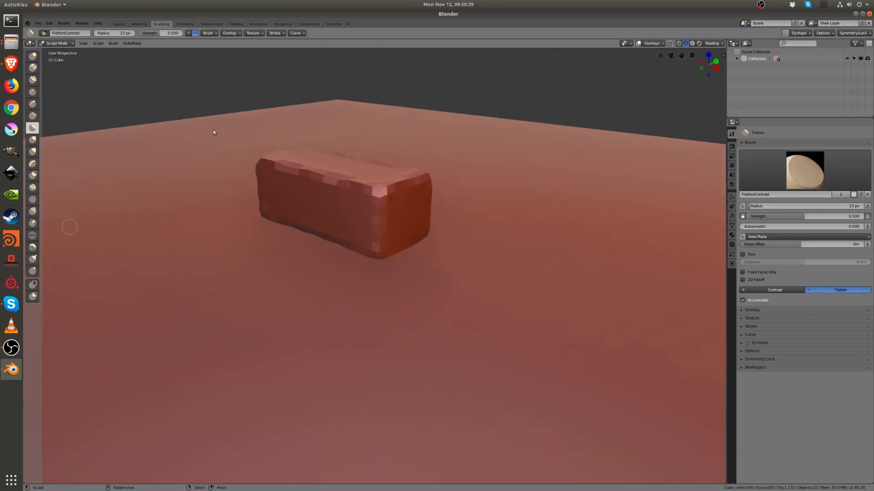
# - Turn off X mirror symmetry and roughen the block's top and long side with the Clay Strips brush
pyautogui.click(759, 359)
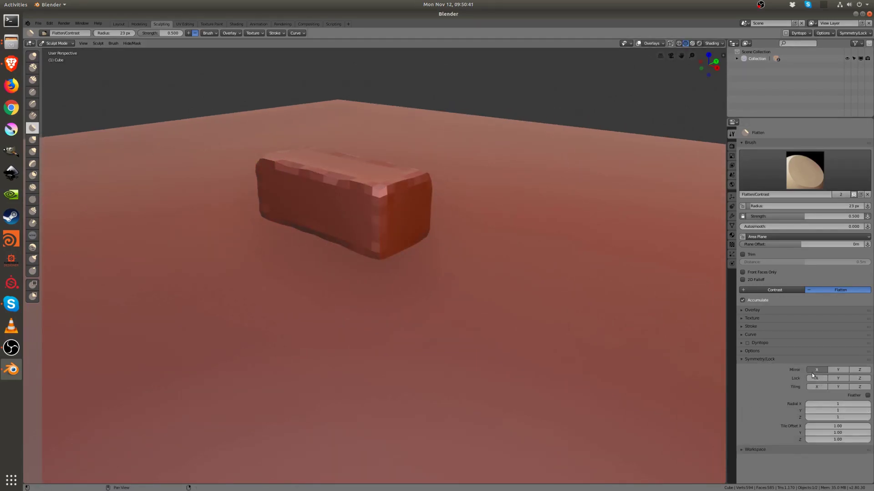
pyautogui.moveTo(427, 254); pyautogui.dragTo(347, 238, button='middle')
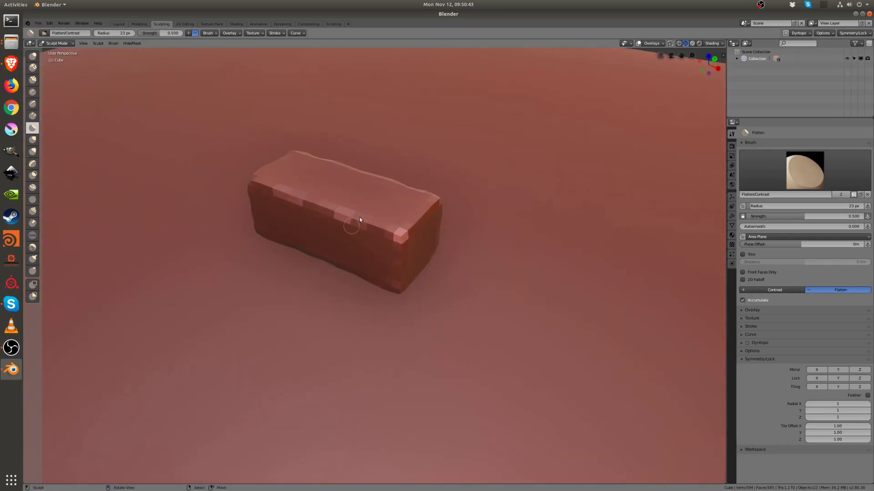
pyautogui.click(32, 80)
pyautogui.moveTo(355, 214); pyautogui.dragTo(358, 235, button='middle')
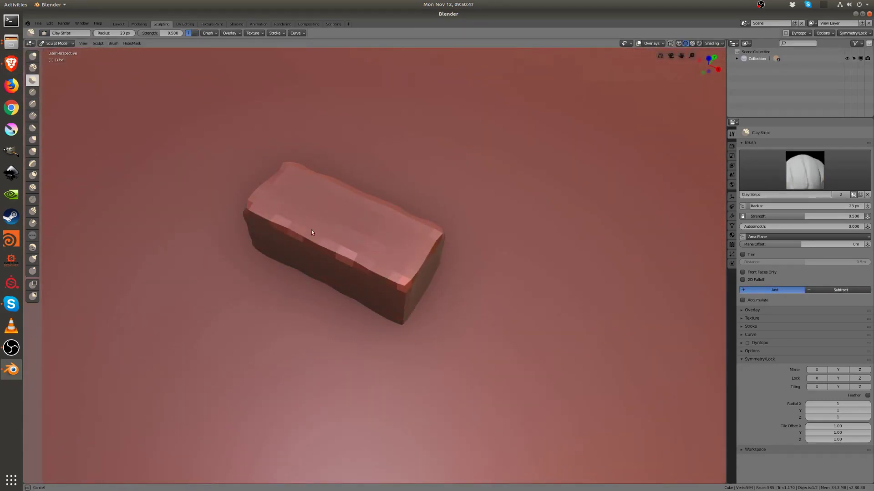
pyautogui.moveTo(348, 285); pyautogui.dragTo(356, 206, button='middle')
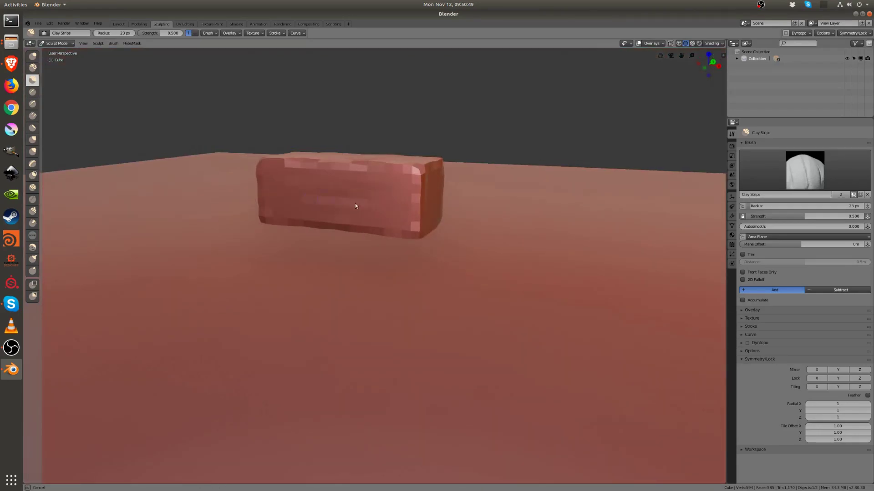
pyautogui.moveTo(303, 207); pyautogui.dragTo(365, 221, button='middle')
# - Return to the Layout workspace and apply smooth shading to the sculpted block
pyautogui.scroll(-2, 431, 204)
pyautogui.scroll(-3, 365, 221)
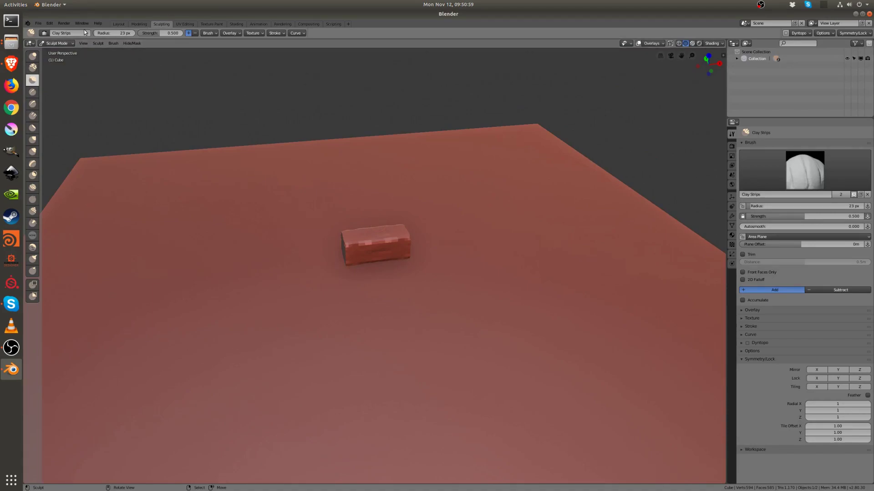
pyautogui.moveTo(332, 172); pyautogui.dragTo(405, 237, button='middle')
pyautogui.click(118, 24)
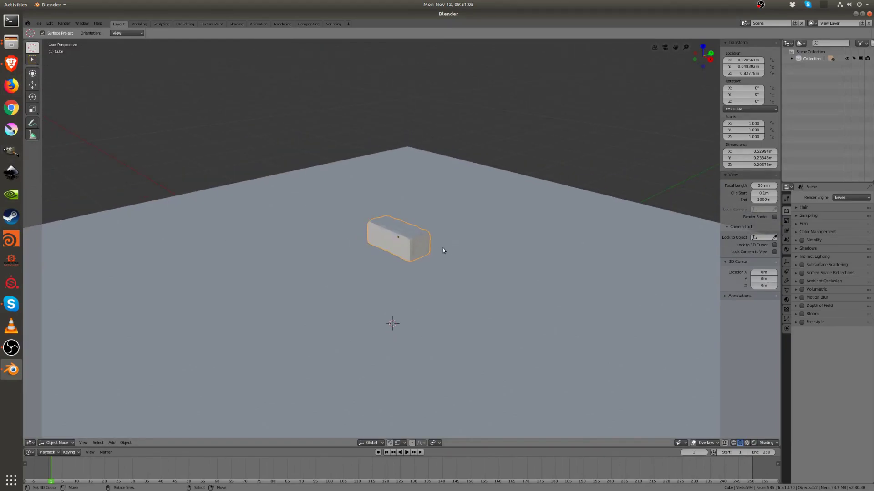
pyautogui.press('space')
pyautogui.press('Escape')
pyautogui.rightClick(405, 248)
pyautogui.click(394, 253)
pyautogui.moveTo(394, 253); pyautogui.dragTo(422, 252, button='middle')
# - Add a Subdivision Surface modifier to the block and set its viewport subdivisions to 0
pyautogui.click(787, 281)
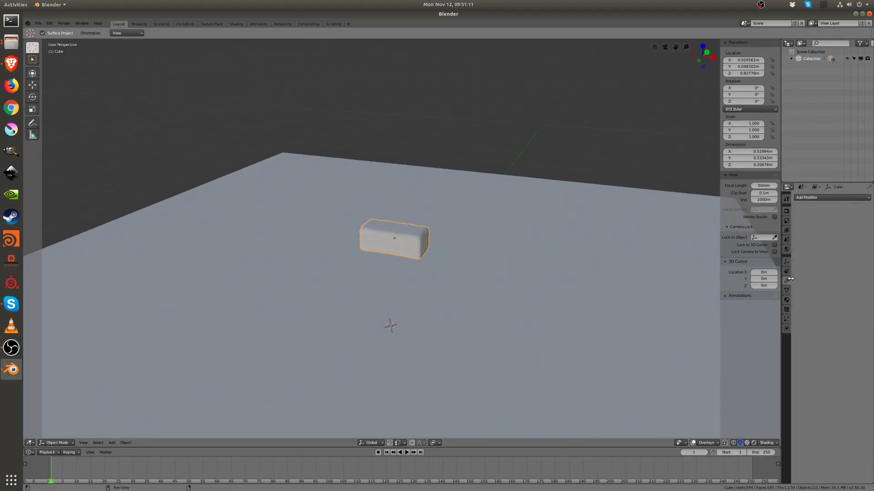
pyautogui.click(816, 198)
pyautogui.click(744, 310)
pyautogui.moveTo(452, 250); pyautogui.dragTo(462, 245, button='middle')
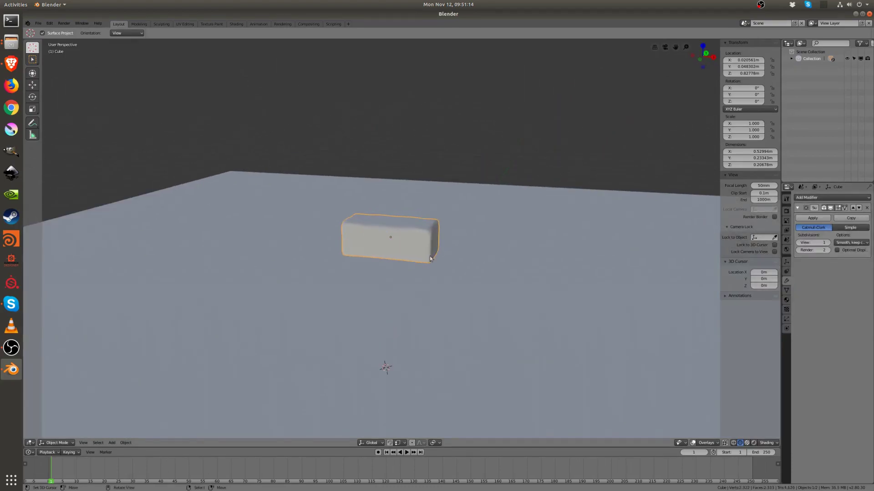
pyautogui.click(798, 242)
pyautogui.moveTo(459, 248); pyautogui.dragTo(433, 261, button='middle')
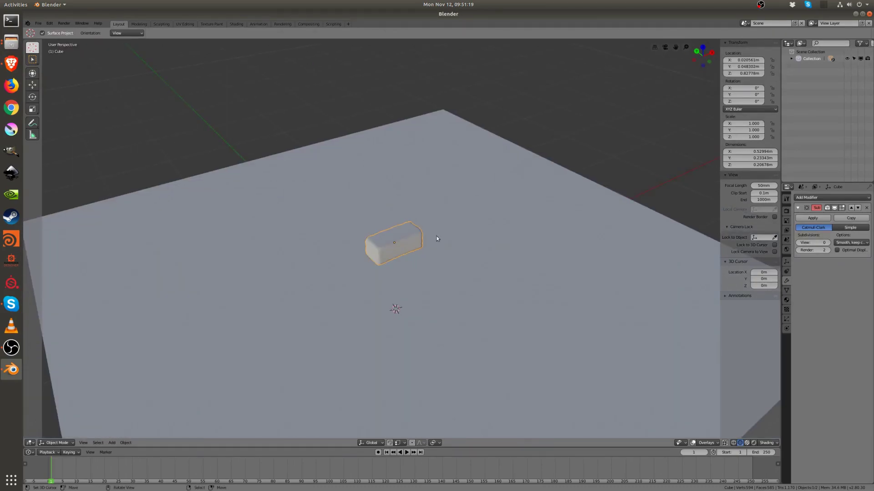
# - Select the plane grid in top view and enable Wireframe in its viewport display settings
pyautogui.press('KP_7')
pyautogui.scroll(-5, 430, 226)
pyautogui.rightClick(415, 205)
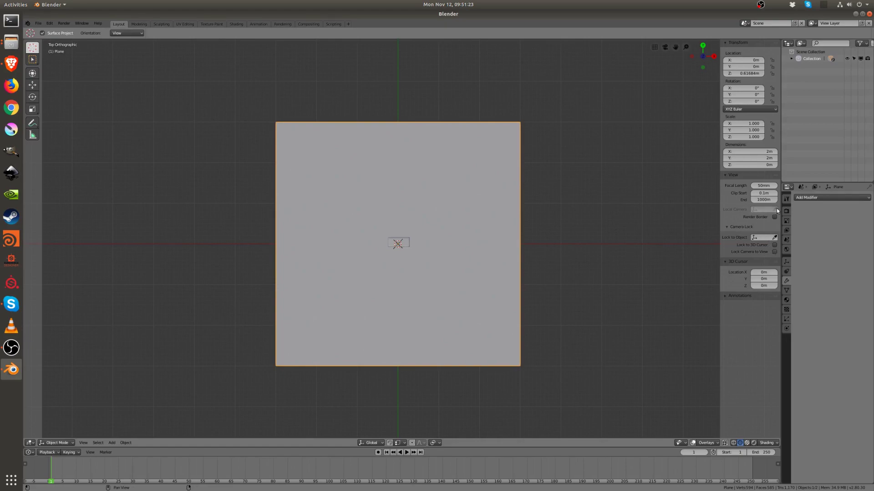
pyautogui.click(786, 291)
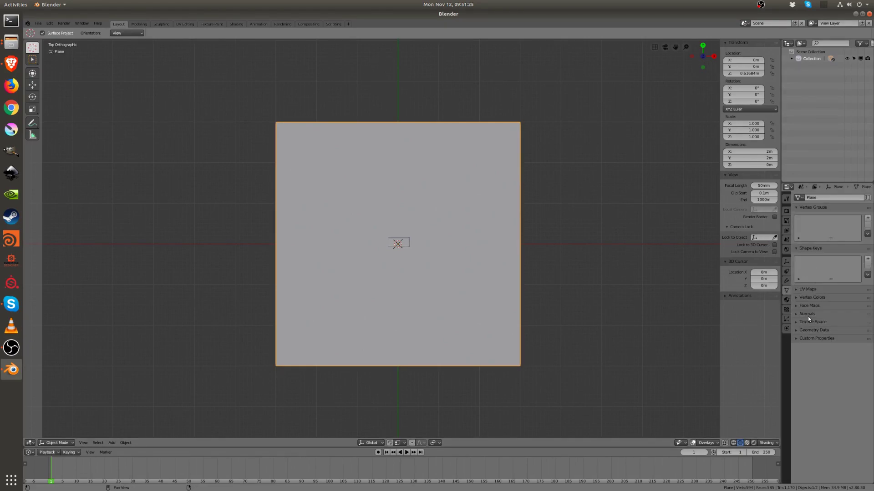
pyautogui.click(787, 261)
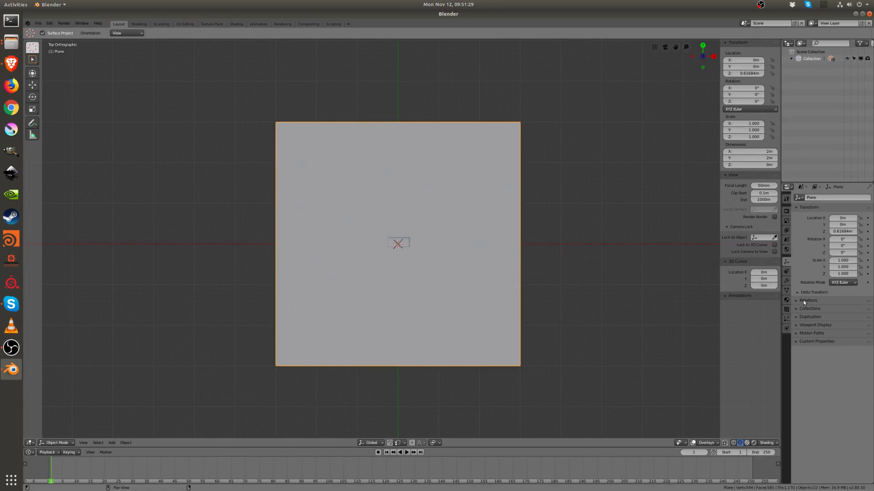
pyautogui.click(809, 325)
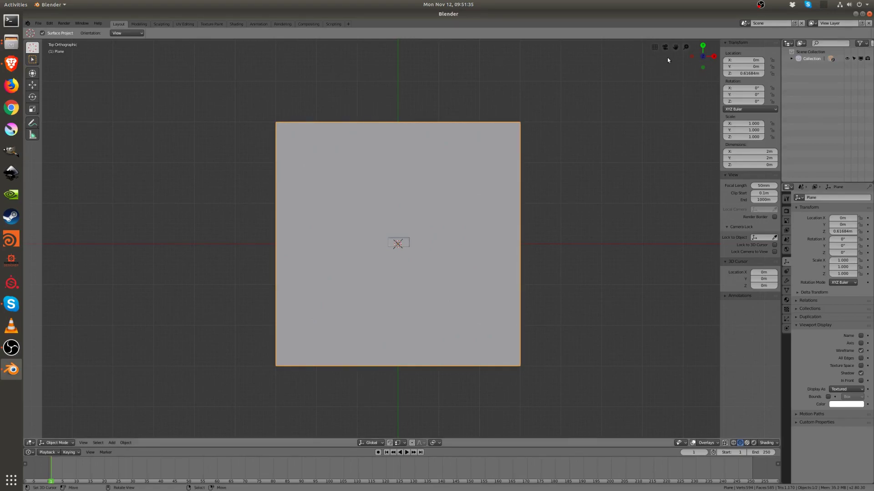
# - Enable the geometry wireframe overlay at 0.500 for the 3D viewport
pyautogui.click(694, 444)
pyautogui.click(694, 443)
pyautogui.click(710, 443)
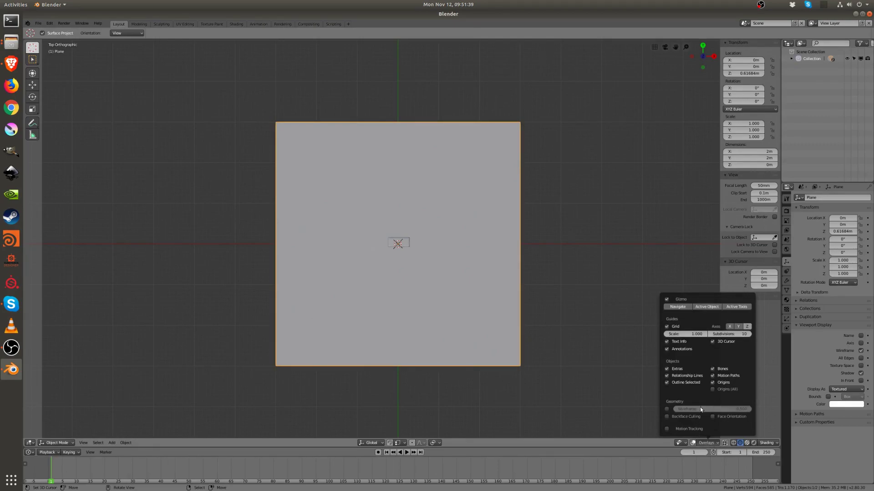
pyautogui.moveTo(493, 344); pyautogui.dragTo(633, 402, button='middle')
pyautogui.click(632, 402)
pyautogui.click(693, 443)
pyautogui.click(693, 443)
pyautogui.click(707, 443)
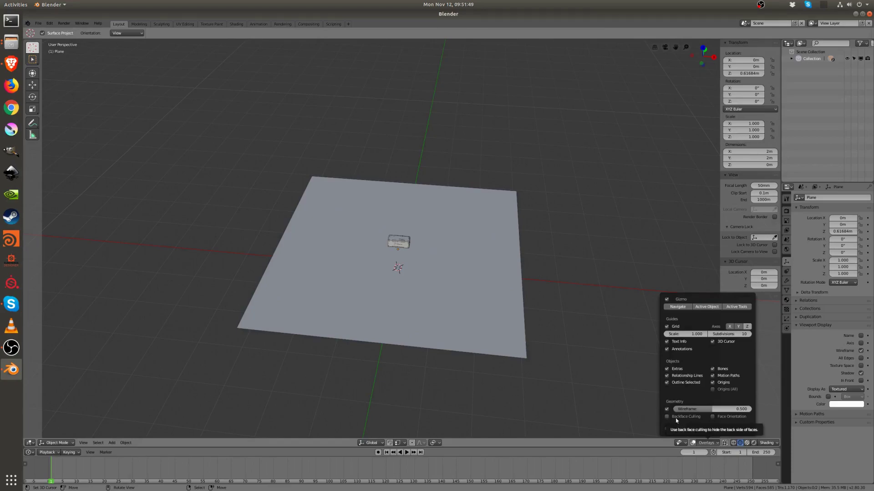
pyautogui.click(713, 390)
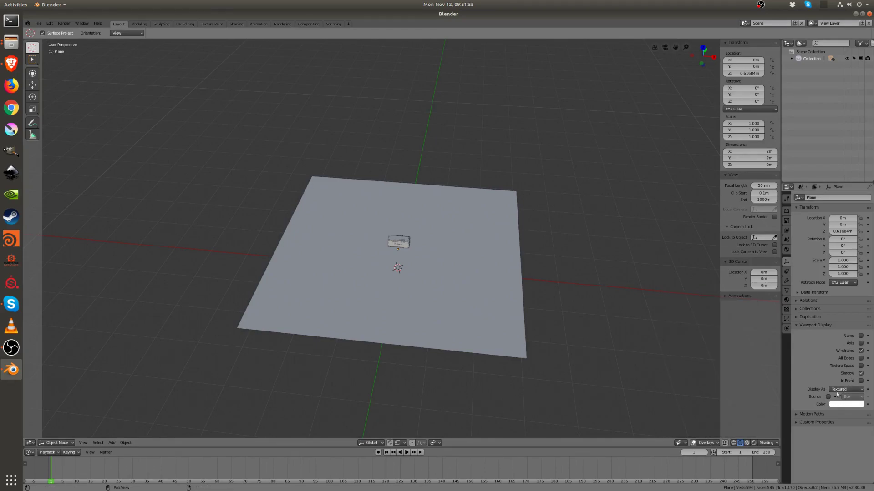
# - Enable All Edges in the plane grid's viewport display settings to show its tile boundaries
pyautogui.click(860, 358)
pyautogui.moveTo(508, 273); pyautogui.dragTo(424, 275, button='middle')
pyautogui.scroll(2, 424, 275)
pyautogui.moveTo(355, 275); pyautogui.dragTo(422, 274, button='middle')
# - Select the stone block on the central tile and scale it down in top view to about 0.635
pyautogui.rightClick(412, 244)
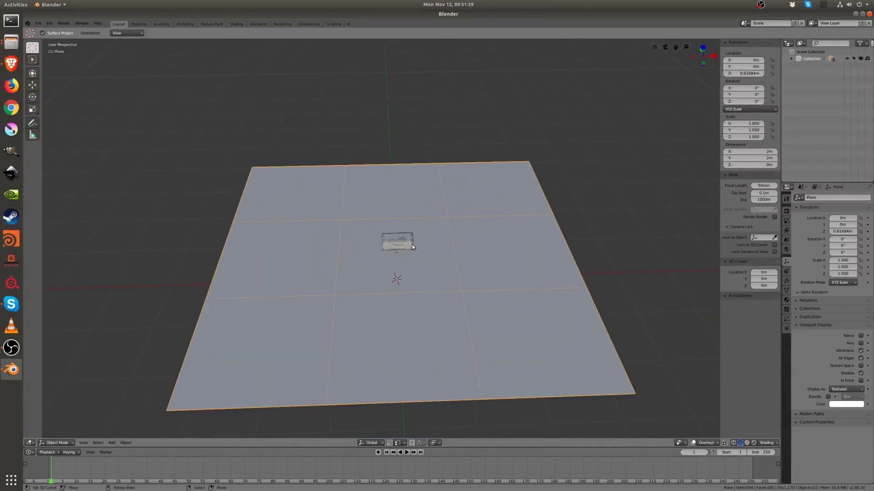
pyautogui.moveTo(412, 245); pyautogui.dragTo(338, 222, button='middle')
pyautogui.click(411, 245)
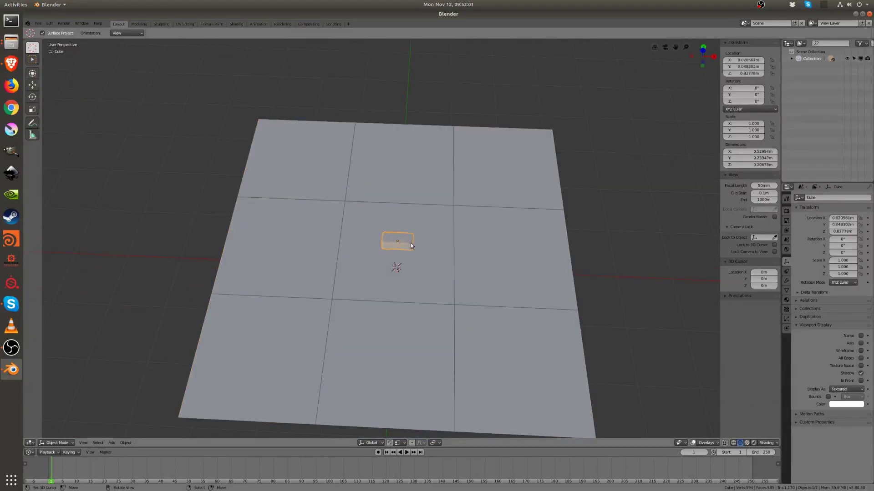
pyautogui.press('KP_7')
pyautogui.press('s')
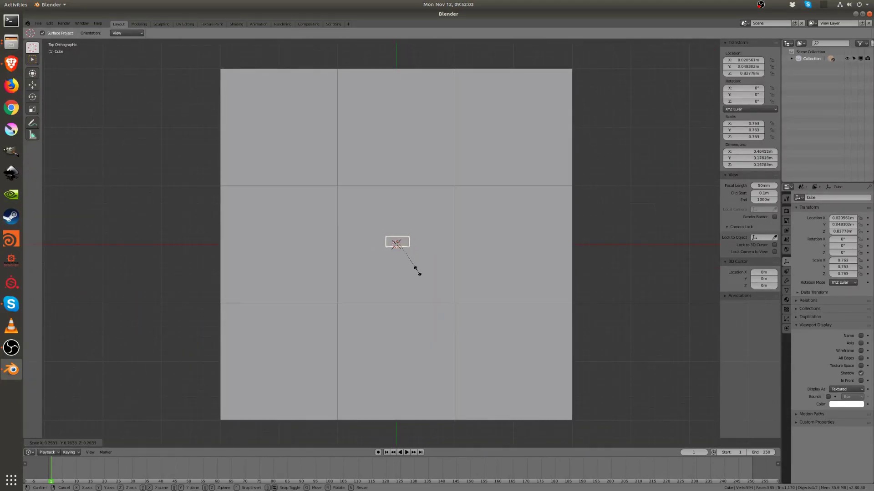
pyautogui.click(415, 270)
# - Rotate the block freely and place it partly sunk in the central tile's upper-left corner, at about X -0.669, Y 0.800, Z 0.688 m
pyautogui.press('r')
pyautogui.press('r')
pyautogui.click(422, 238)
pyautogui.press('g')
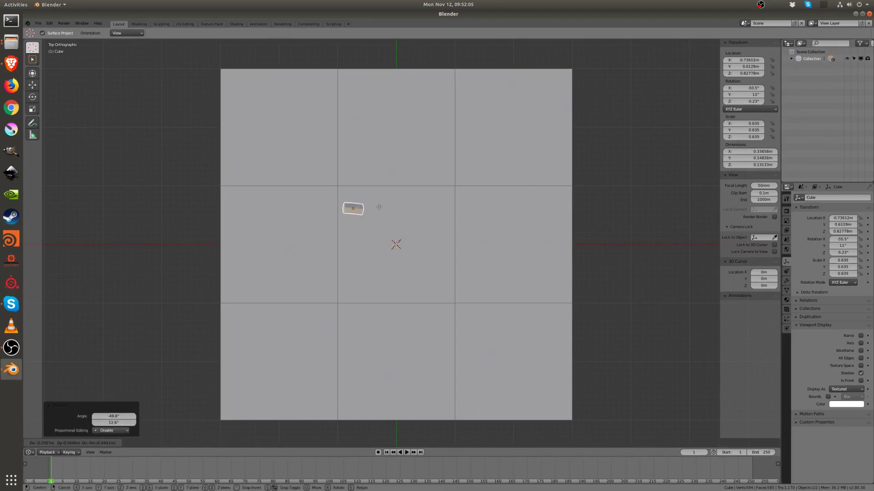
pyautogui.click(374, 206)
pyautogui.moveTo(374, 266); pyautogui.dragTo(457, 257, button='middle')
pyautogui.press('g')
pyautogui.click(439, 221)
pyautogui.press('r')
pyautogui.press('r')
pyautogui.click(443, 250)
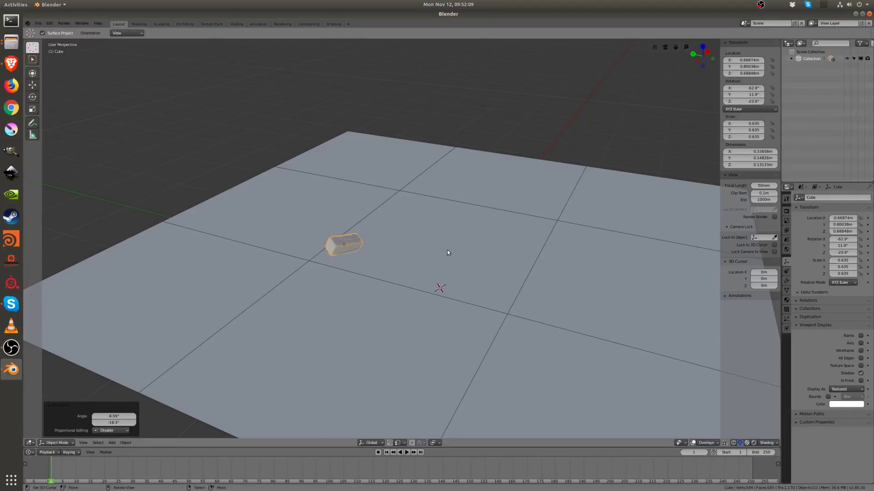
# - Duplicate the block to the lower right of the central tile, rotate it to a new orientation and adjust its height
pyautogui.press('KP_7')
pyautogui.hotkey('shift', 'd')
pyautogui.click(527, 353)
pyautogui.press('r')
pyautogui.press('r')
pyautogui.click(519, 253)
pyautogui.moveTo(470, 346); pyautogui.dragTo(569, 305, button='middle')
pyautogui.press('g')
pyautogui.click(540, 316)
pyautogui.press('r')
pyautogui.click(559, 307)
# - Duplicate the block to the lower-left corner of the central tile and turn it to a different angle
pyautogui.moveTo(489, 287); pyautogui.dragTo(430, 275, button='middle')
pyautogui.hotkey('shift', 'd')
pyautogui.click(366, 279)
pyautogui.press('r')
pyautogui.click(356, 254)
# - Duplicate another block to the central tile's upper edge, rotate it freely and settle it at about X 0.176, Y 0.836, Z 0.624 m
pyautogui.hotkey('shift', 'd')
pyautogui.click(537, 307)
pyautogui.press('r')
pyautogui.click(542, 295)
pyautogui.press('r')
pyautogui.press('r')
pyautogui.click(549, 249)
pyautogui.press('g')
pyautogui.click(554, 238)
pyautogui.press('r')
pyautogui.click(559, 258)
# - Duplicate the upper-edge block beside the first stone in the central tile and rotate the copy
pyautogui.moveTo(507, 307); pyautogui.dragTo(587, 376, button='middle')
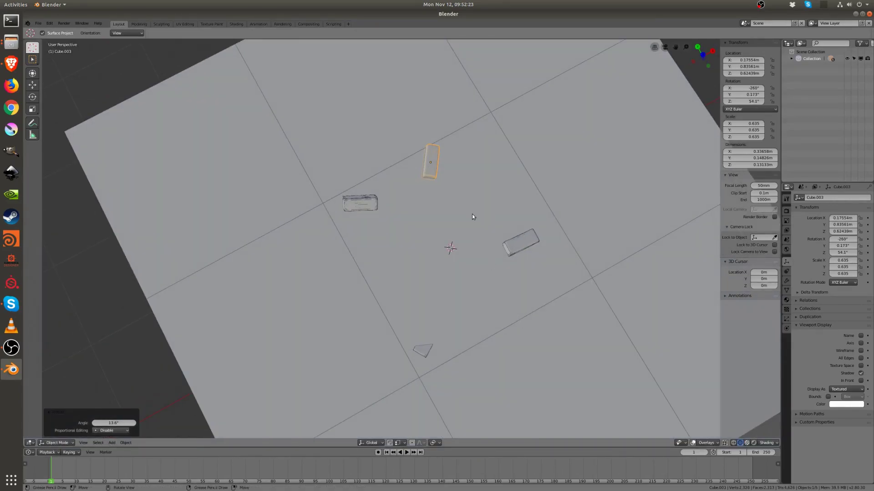
pyautogui.hotkey('shift', 'd')
pyautogui.click(412, 234)
pyautogui.press('r')
pyautogui.click(429, 206)
# - Duplicate one more block into the gap between the clustered stones and the upper-edge stone, and turn it at an angle
pyautogui.hotkey('shift', 'd')
pyautogui.click(441, 188)
pyautogui.press('r')
pyautogui.click(400, 236)
pyautogui.press('g')
pyautogui.click(403, 231)
# - Tilt and reposition the newest block within the stone cluster, at about X -0.138, Y 0.776, Z 0.639 m
pyautogui.moveTo(456, 233); pyautogui.dragTo(427, 276, button='middle')
pyautogui.press('g')
pyautogui.click(435, 247)
pyautogui.press('r')
pyautogui.press('r')
pyautogui.click(393, 216)
pyautogui.press('g')
pyautogui.click(389, 272)
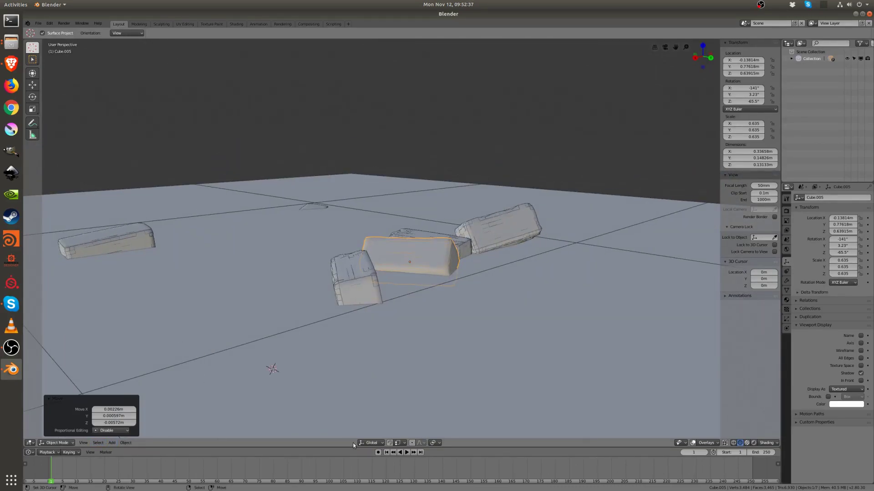
# - Select all six stone blocks without the plane grid and raise them along the Z axis above its surface
pyautogui.moveTo(428, 277); pyautogui.dragTo(337, 313, button='middle')
pyautogui.hotkey('alt', 'a')
pyautogui.scroll(-3, 364, 337)
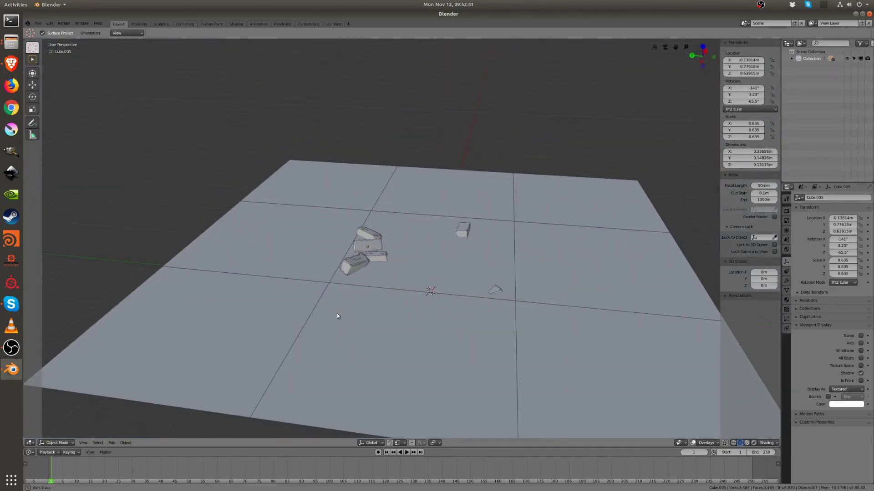
pyautogui.click(457, 296)
pyautogui.moveTo(457, 295); pyautogui.dragTo(439, 292, button='middle')
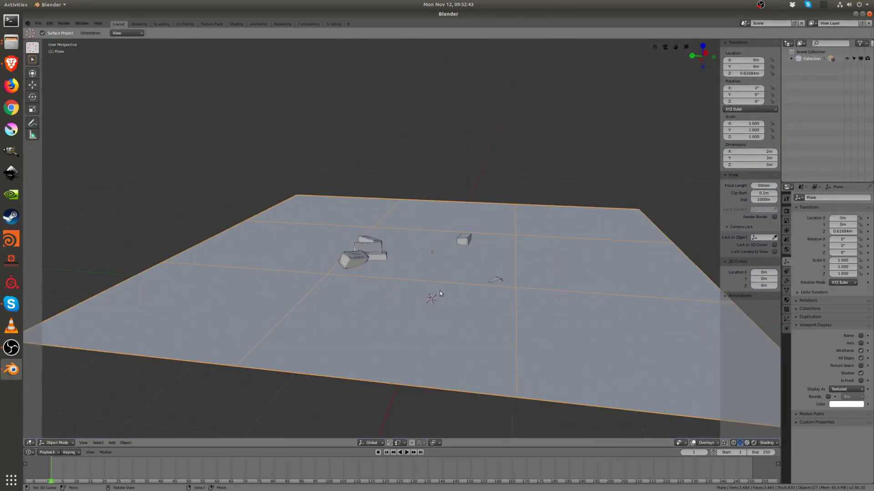
pyautogui.click(370, 256)
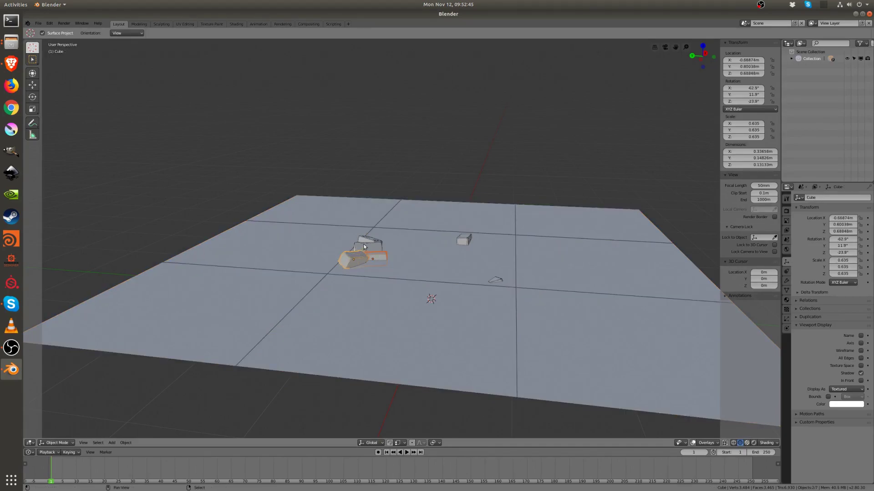
pyautogui.click(462, 240)
pyautogui.click(367, 240)
pyautogui.keyDown('shift'); pyautogui.click(370, 257); pyautogui.keyUp('shift')
pyautogui.keyDown('shift'); pyautogui.click(468, 238); pyautogui.keyUp('shift')
pyautogui.hotkey('shift', 'z')
pyautogui.keyDown('shift'); pyautogui.click(499, 280); pyautogui.keyUp('shift')
pyautogui.hotkey('shift', 'z')
pyautogui.press('g')
pyautogui.press('z')
pyautogui.click(486, 262)
# - Select the six blocks with the plane grid as the active object and parent the blocks to the plane
pyautogui.hotkey('alt', 'a')
pyautogui.moveTo(486, 262); pyautogui.dragTo(388, 247, button='middle')
pyautogui.rightClick(432, 296)
pyautogui.click(369, 219)
pyautogui.keyDown('shift'); pyautogui.rightClick(377, 240); pyautogui.keyUp('shift')
pyautogui.keyDown('shift'); pyautogui.rightClick(357, 240); pyautogui.keyUp('shift')
pyautogui.keyDown('shift'); pyautogui.click(471, 225); pyautogui.keyUp('shift')
pyautogui.keyDown('shift'); pyautogui.click(488, 263); pyautogui.keyUp('shift')
pyautogui.moveTo(488, 263); pyautogui.dragTo(451, 267, button='middle')
pyautogui.keyDown('shift'); pyautogui.click(430, 268); pyautogui.keyUp('shift')
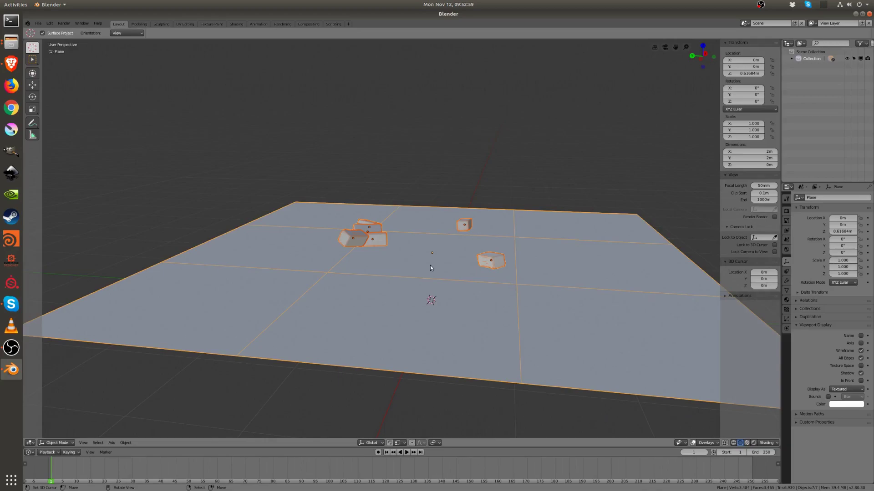
pyautogui.hotkey('ctrl', 'p')
pyautogui.click(431, 268)
# - Test-move the plane grid to check that the parented blocks follow, leaving it in its original place
pyautogui.moveTo(436, 269); pyautogui.dragTo(456, 261, button='middle')
pyautogui.rightClick(444, 284)
pyautogui.press('g')
pyautogui.rightClick(429, 250)
pyautogui.click(509, 258)
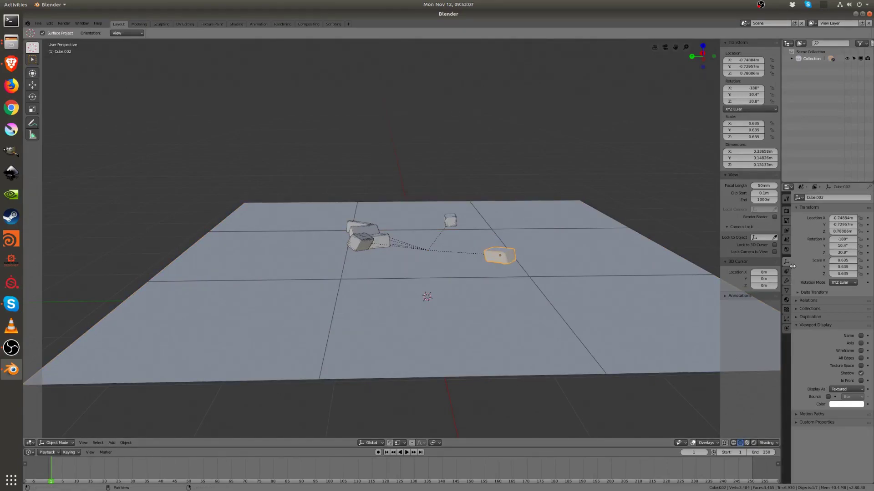
pyautogui.click(810, 316)
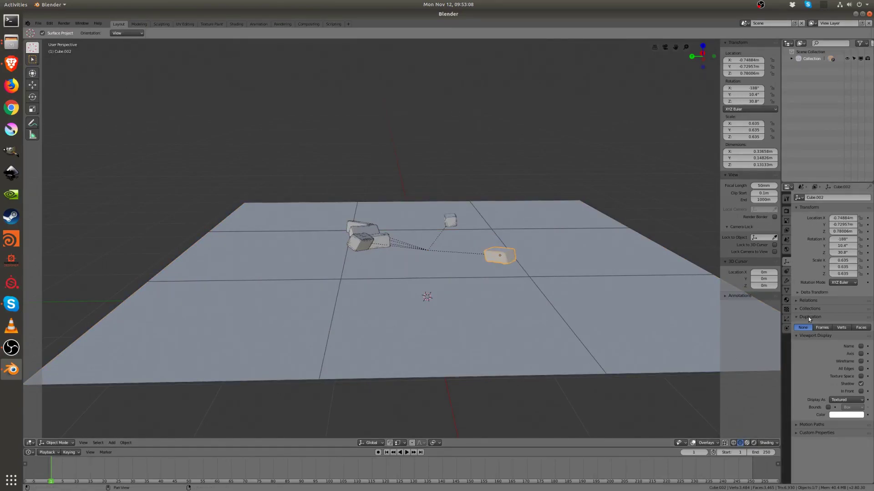
pyautogui.click(852, 328)
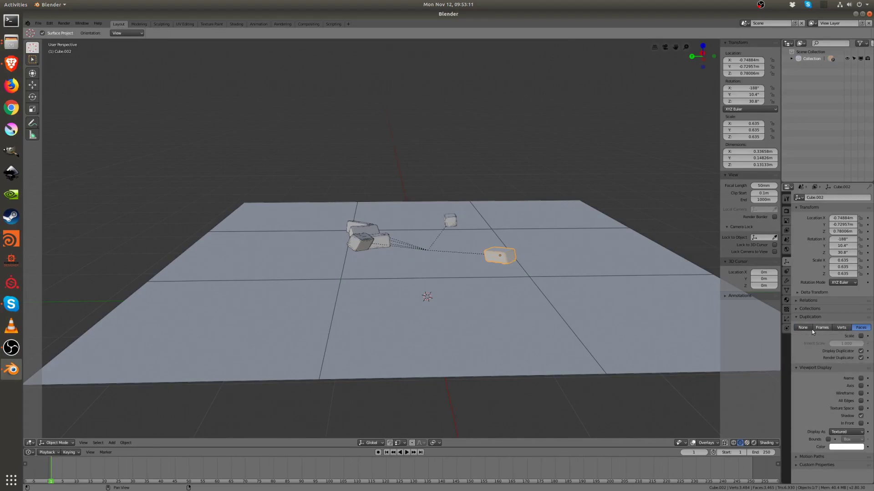
pyautogui.click(803, 329)
# - Set the plane grid's duplication to Faces and inspect the repeated blocks from the top
pyautogui.rightClick(620, 301)
pyautogui.click(856, 328)
pyautogui.moveTo(501, 246); pyautogui.dragTo(430, 247, button='middle')
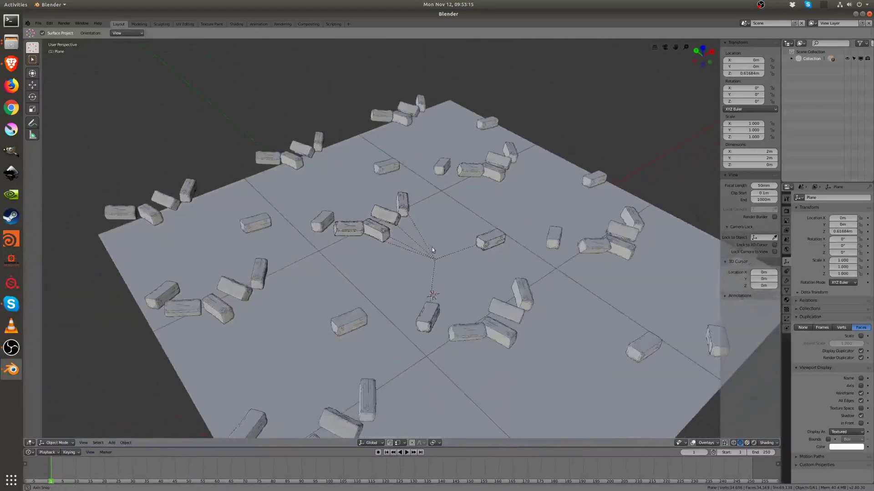
pyautogui.scroll(-5, 469, 245)
pyautogui.press('KP_7')
pyautogui.scroll(-3, 473, 236)
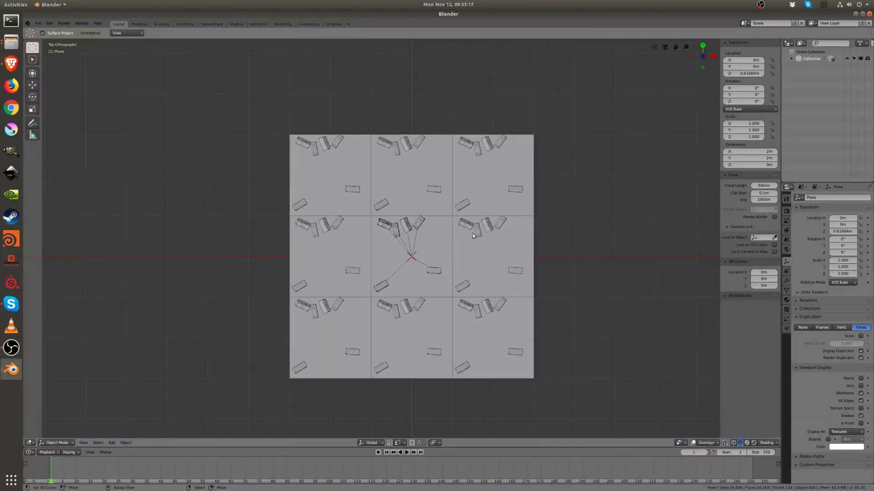
pyautogui.scroll(4, 482, 315)
# - In top view, move the central tile's original upper-edge block to the right of the cluster and rotate it
pyautogui.moveTo(483, 314); pyautogui.dragTo(436, 211, button='middle')
pyautogui.press('KP_7')
pyautogui.hotkey('shift', 'z')
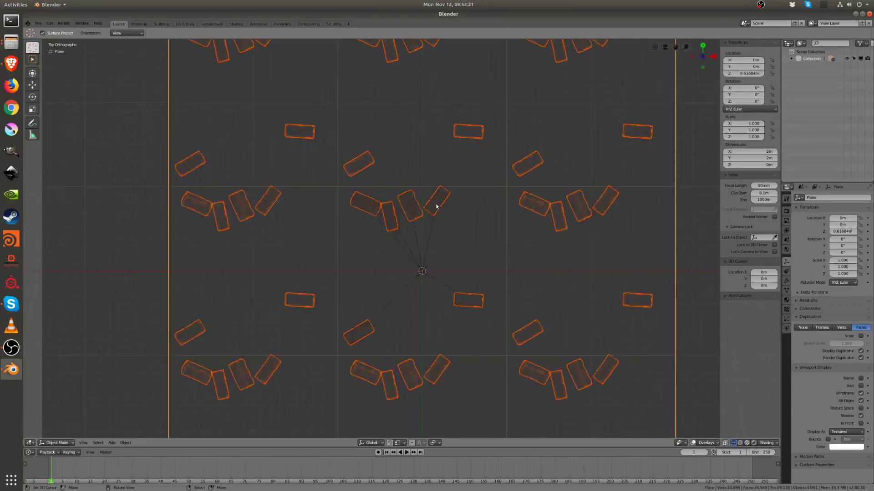
pyautogui.click(437, 203)
pyautogui.press('g')
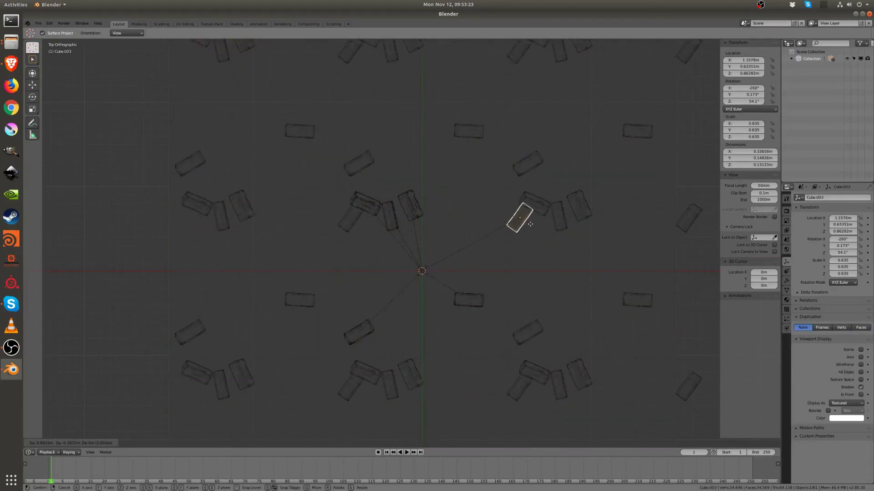
pyautogui.click(459, 199)
pyautogui.hotkey('shift', 'z')
pyautogui.press('r')
pyautogui.click(460, 228)
# - Fine-tune the same block's free rotation and position, placing it at about X 0.345, Y 0.912 m near the tile's upper edge
pyautogui.press('r')
pyautogui.press('r')
pyautogui.click(471, 206)
pyautogui.press('g')
pyautogui.click(475, 218)
pyautogui.press('r')
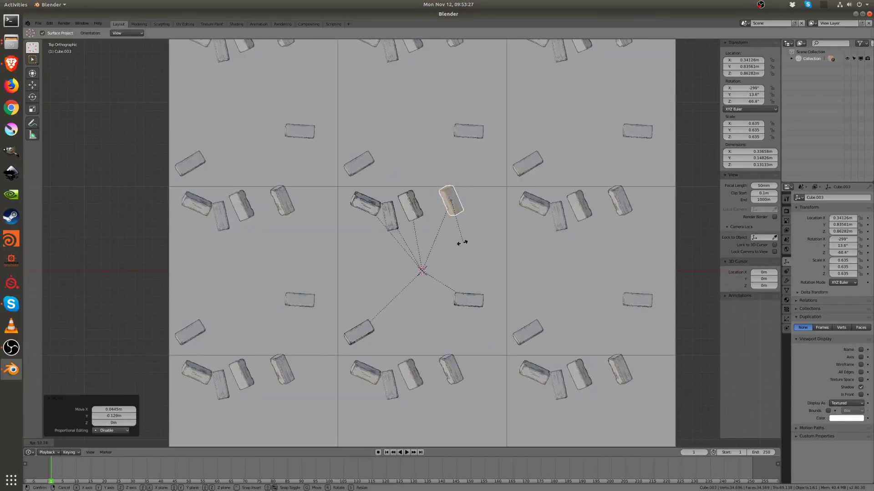
pyautogui.click(455, 243)
pyautogui.press('r')
pyautogui.press('r')
pyautogui.click(474, 228)
pyautogui.press('g')
pyautogui.click(473, 221)
pyautogui.press('r')
pyautogui.press('r')
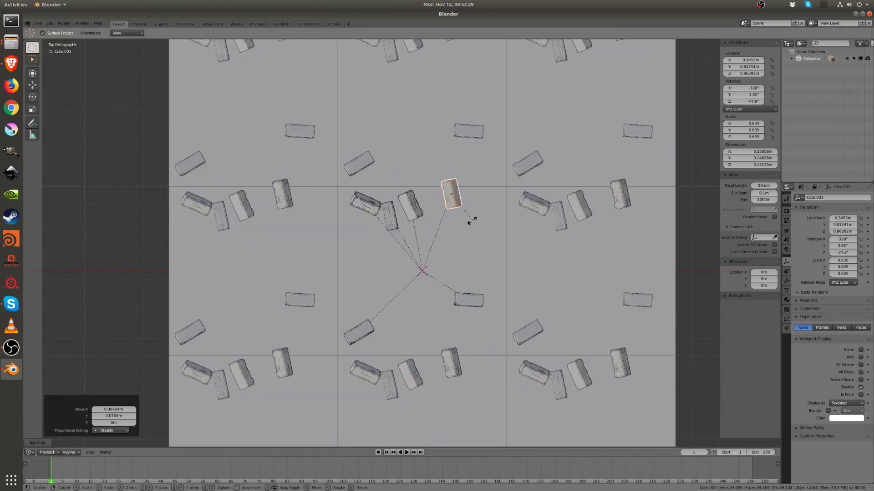
pyautogui.click(463, 219)
# - Duplicate the plane grid's central face in Edit Mode, place it apart from the grid and inspect the blocks on it
pyautogui.moveTo(458, 235); pyautogui.dragTo(480, 259, button='middle')
pyautogui.scroll(-2, 436, 234)
pyautogui.rightClick(450, 289)
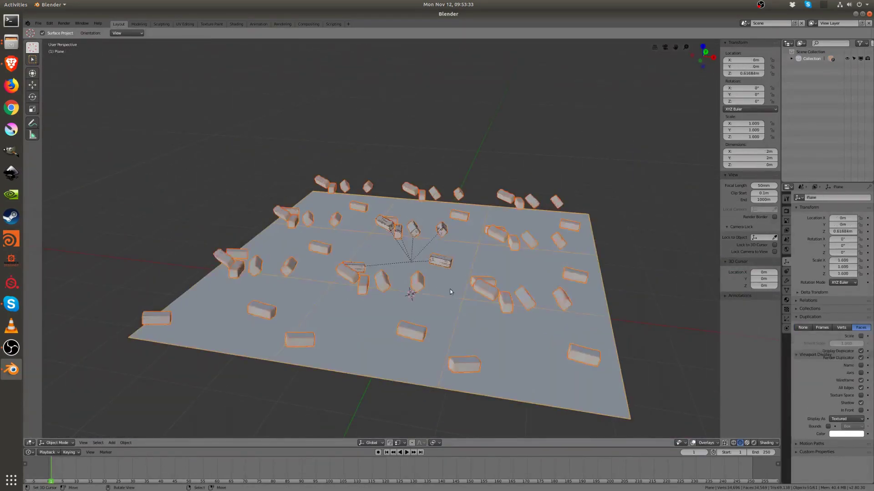
pyautogui.press('Tab')
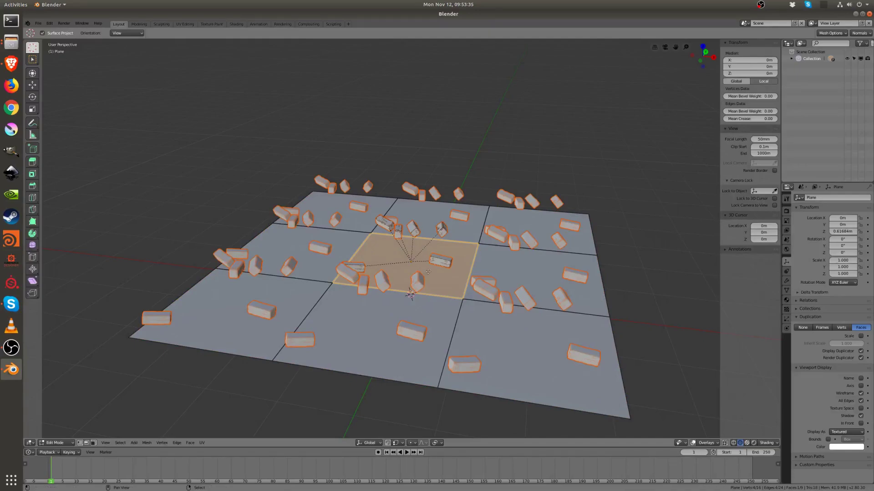
pyautogui.hotkey('shift', 'd')
pyautogui.click(271, 185)
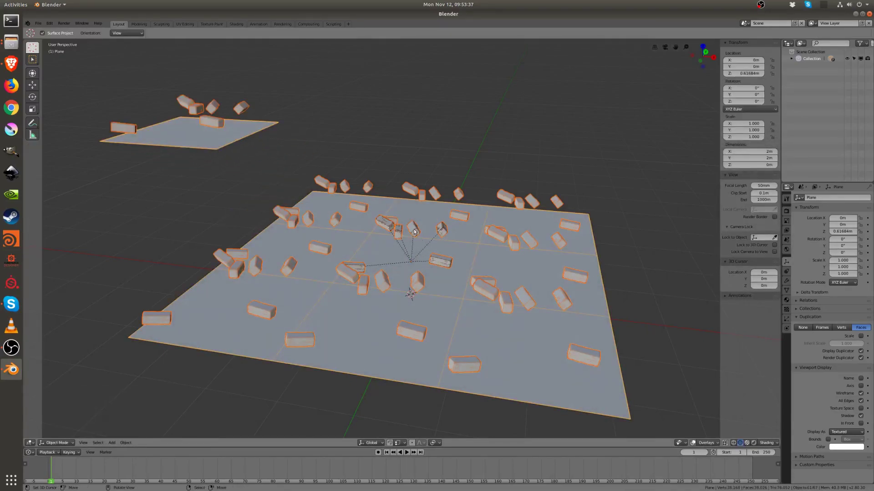
pyautogui.scroll(-2, 390, 204)
pyautogui.moveTo(389, 204); pyautogui.dragTo(420, 269, button='middle')
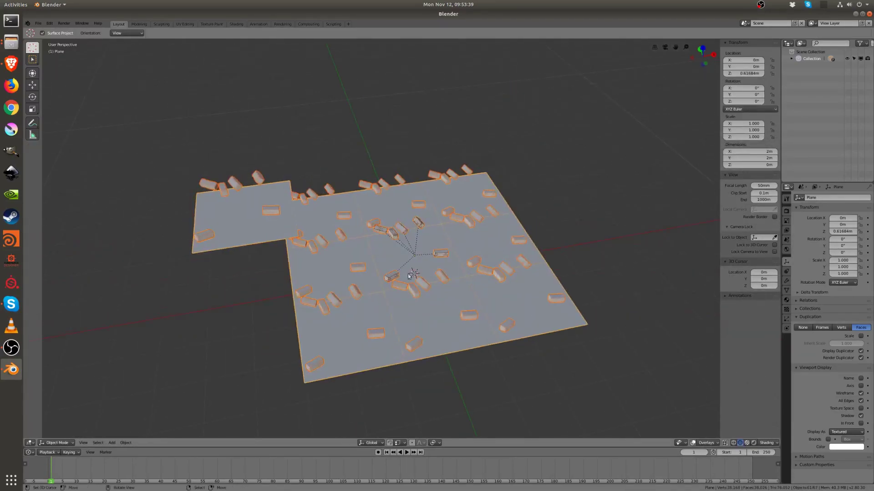
pyautogui.moveTo(308, 217); pyautogui.dragTo(469, 243, button='middle')
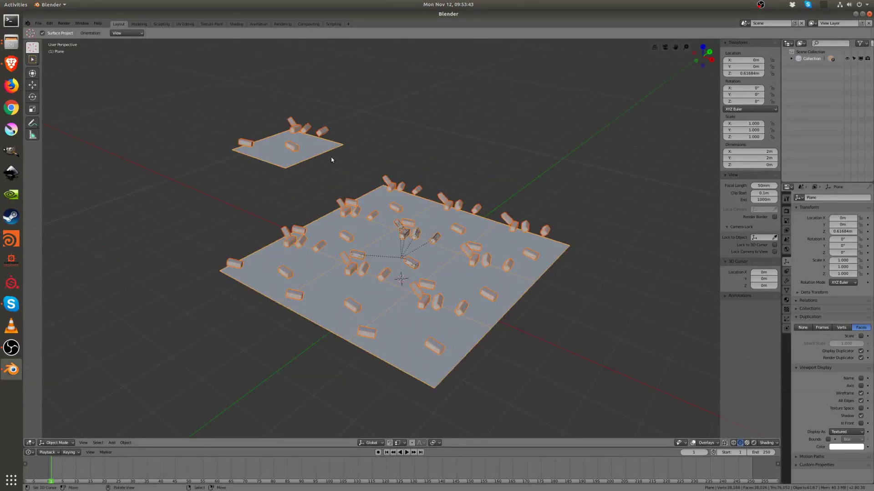
pyautogui.moveTo(397, 244); pyautogui.dragTo(290, 186, button='middle')
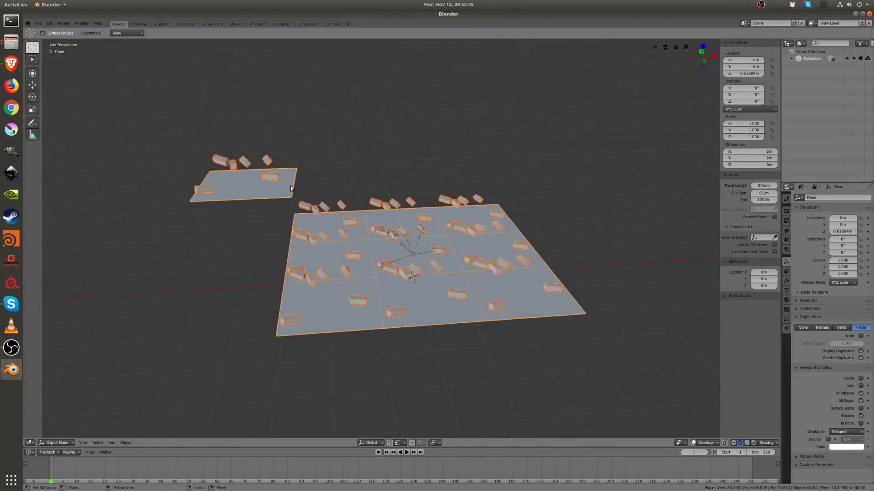
# - Delete the separate duplicated face from the plane mesh and return to Object Mode
pyautogui.press('Tab')
pyautogui.press('x')
pyautogui.click(258, 192)
pyautogui.press('Tab')
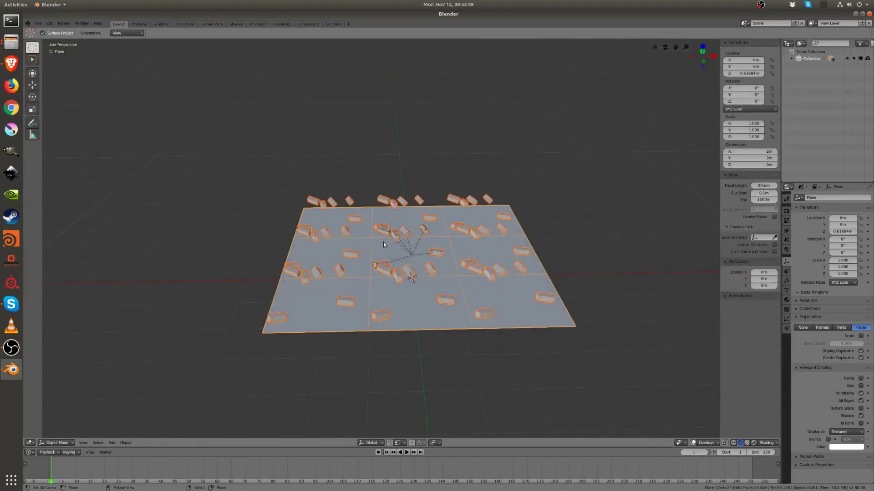
# - Duplicate the plane grid object and place the copy slightly above the original
pyautogui.moveTo(426, 253); pyautogui.dragTo(387, 250, button='middle')
pyautogui.keyDown('shift'); pyautogui.moveTo(404, 290); pyautogui.dragTo(376, 277, button='middle'); pyautogui.keyUp('shift')
pyautogui.hotkey('shift', 'd')
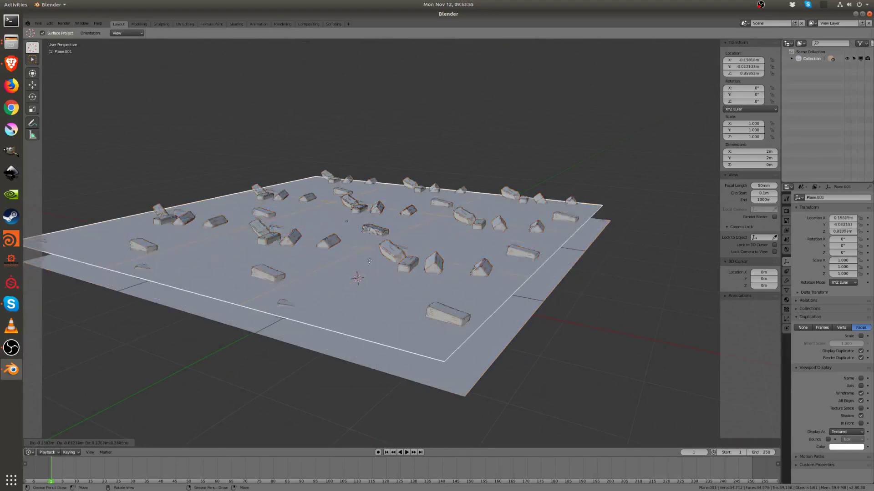
pyautogui.click(376, 269)
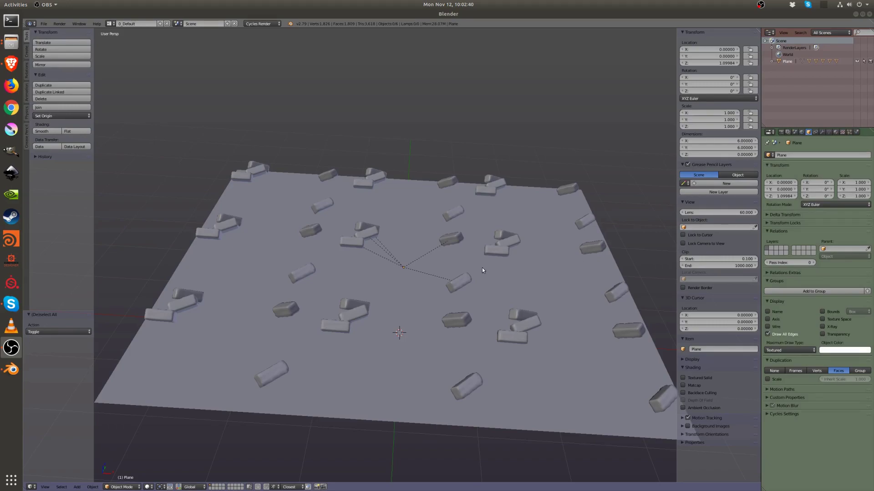
# - In the Blender 2.79 scene, examine the original blocks on the tiled plane and open the plane grid in Edit Mode
pyautogui.moveTo(377, 256); pyautogui.dragTo(334, 290, button='middle')
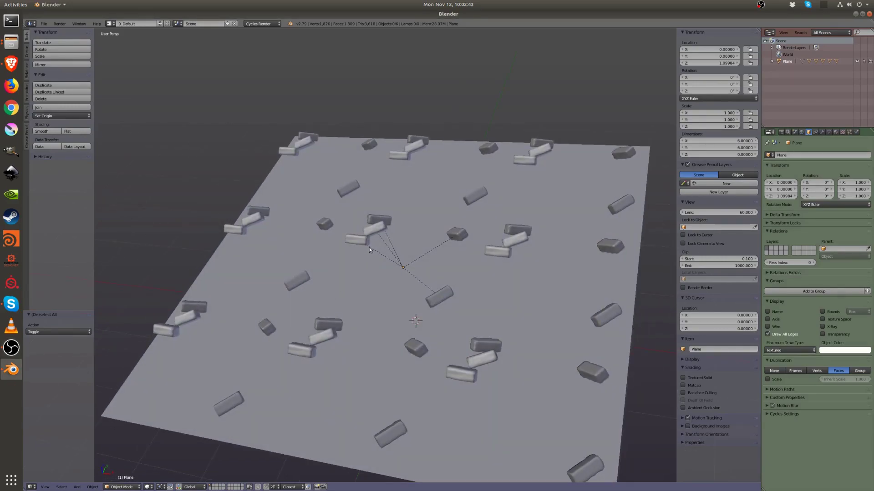
pyautogui.moveTo(398, 246); pyautogui.dragTo(367, 271, button='middle')
pyautogui.rightClick(348, 234)
pyautogui.moveTo(348, 235); pyautogui.dragTo(367, 281, button='middle')
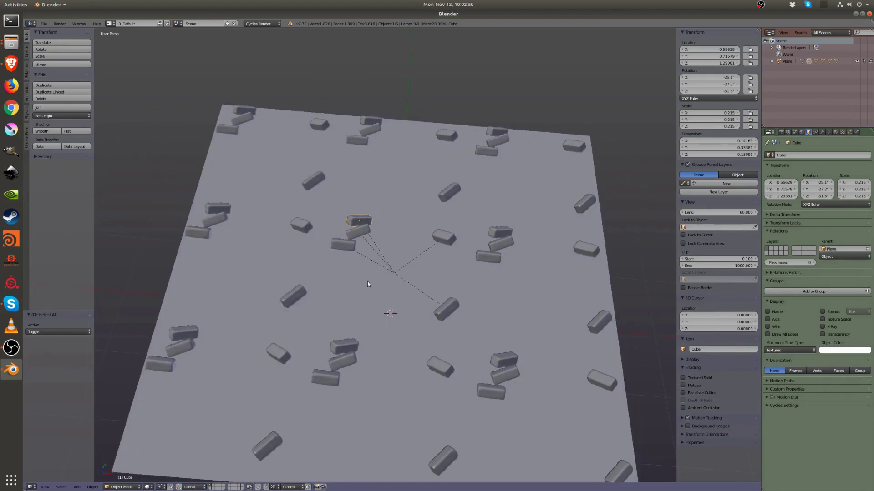
pyautogui.rightClick(359, 233)
pyautogui.moveTo(360, 234); pyautogui.dragTo(305, 303, button='middle')
pyautogui.press('Tab')
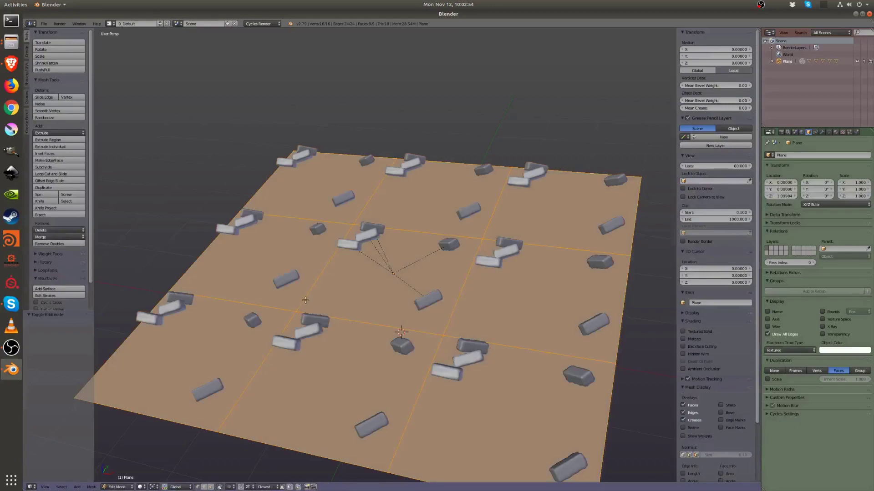
# - Examine the original blocks parented to the plane grid and their repeated copies, checking the grid's faces and the top view
pyautogui.press('Tab')
pyautogui.rightClick(370, 236)
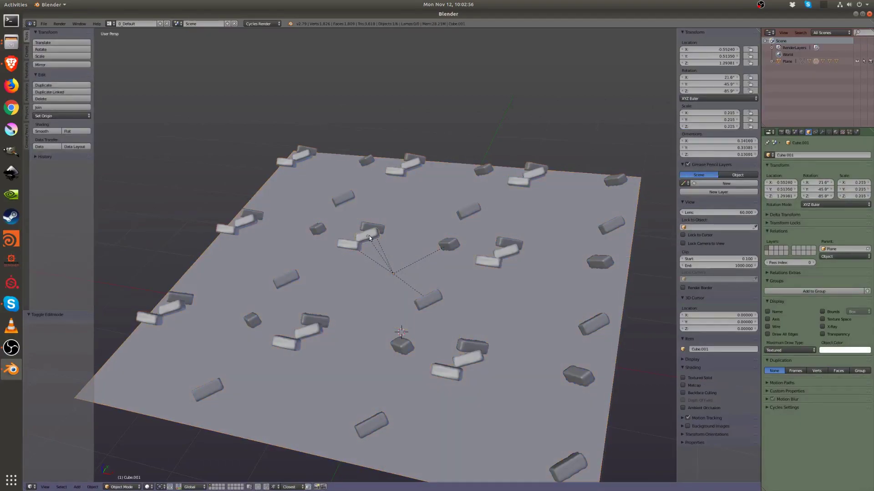
pyautogui.moveTo(370, 236); pyautogui.dragTo(388, 222, button='middle')
pyautogui.rightClick(349, 243)
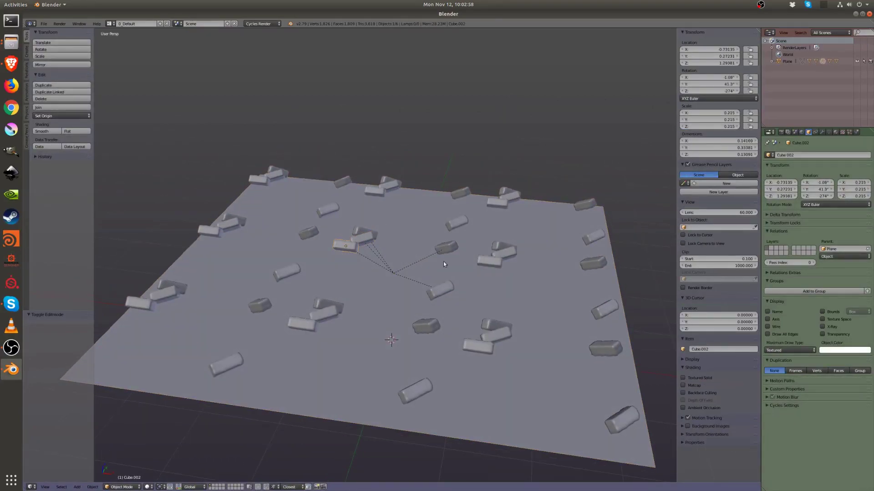
pyautogui.rightClick(452, 253)
pyautogui.press('Tab')
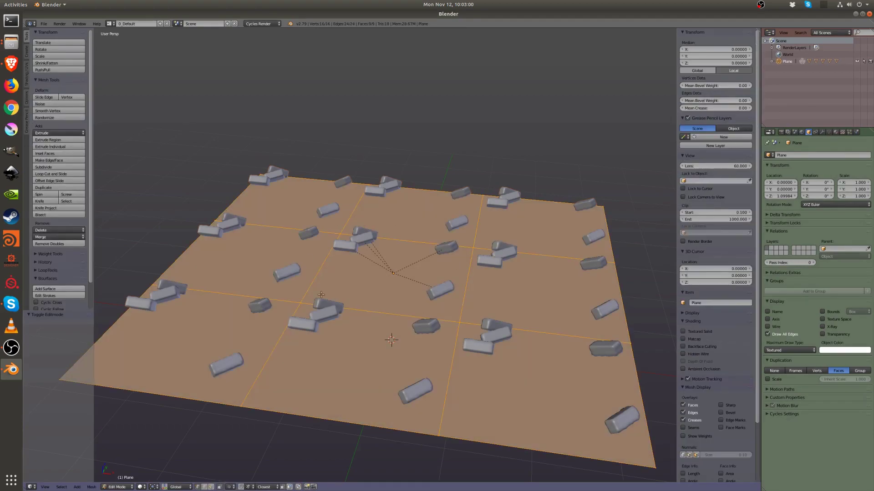
pyautogui.press('Tab')
pyautogui.moveTo(421, 196); pyautogui.dragTo(397, 269, button='middle')
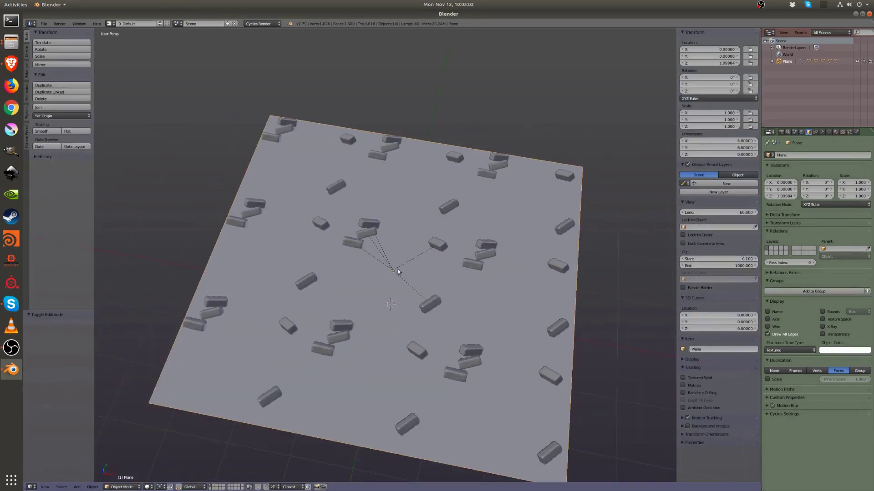
pyautogui.press('KP_7')
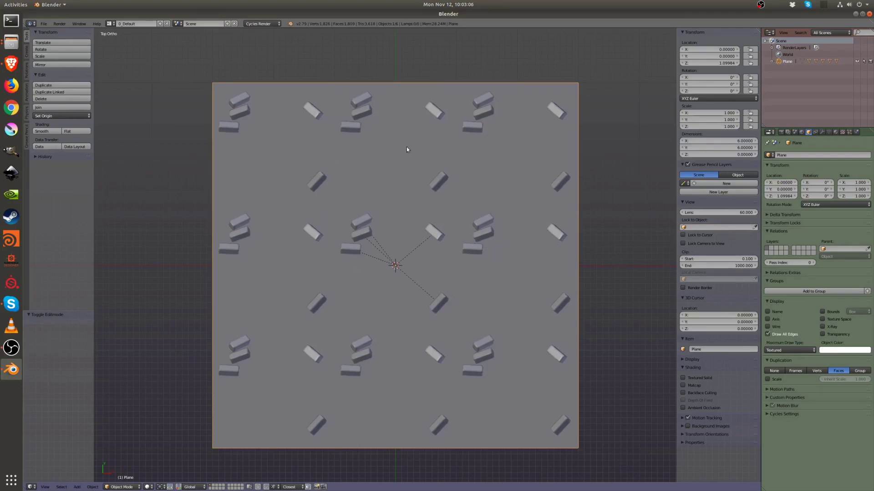
pyautogui.moveTo(356, 339); pyautogui.dragTo(375, 270, button='middle')
pyautogui.rightClick(364, 236)
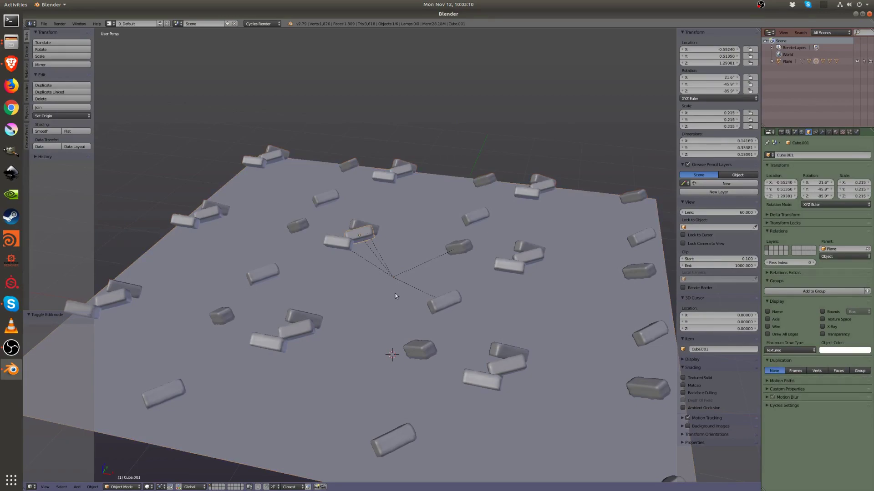
pyautogui.scroll(-2, 384, 295)
# - Add a new plane and raise its mesh about 1.18 units along Z in Edit Mode, just above the tiled grid
pyautogui.press('a')
pyautogui.scroll(-3, 388, 288)
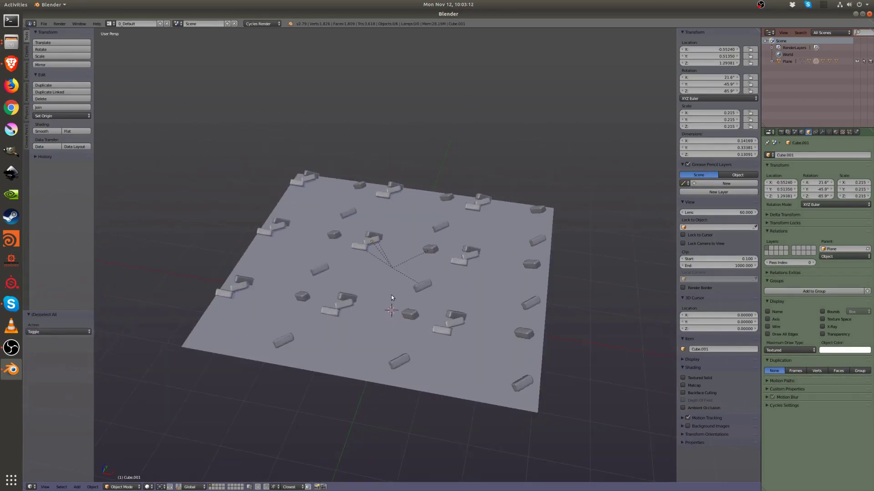
pyautogui.hotkey('shift', 'a')
pyautogui.click(407, 295)
pyautogui.press('Tab')
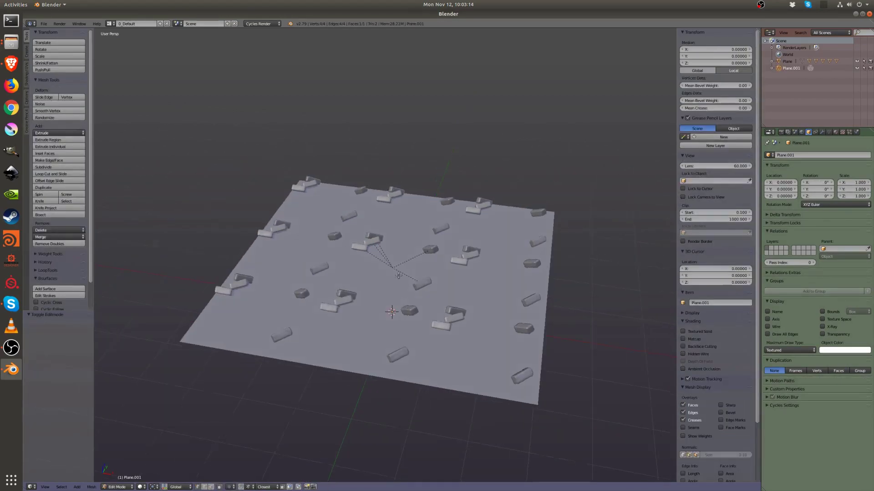
pyautogui.press('g')
pyautogui.press('z')
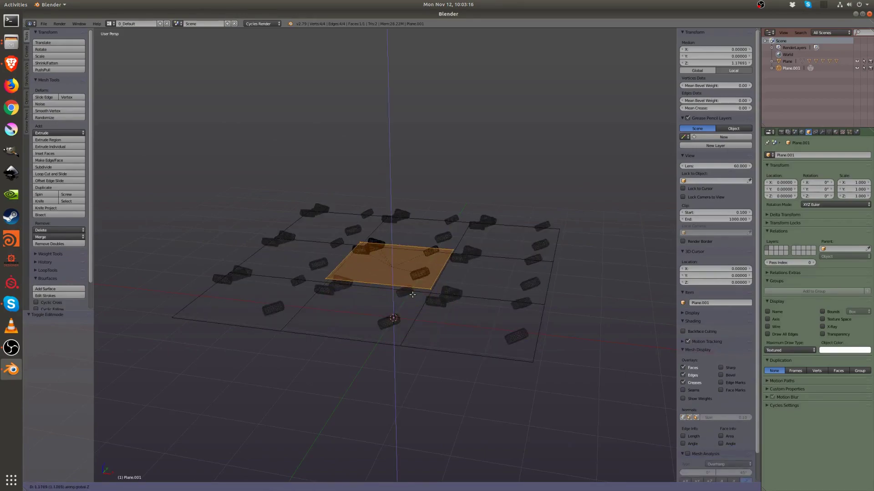
pyautogui.click(412, 295)
# - Scale the new plane to about 3.06 by 3.06 units so it extends evenly past the grid's central tile
pyautogui.press('KP_7')
pyautogui.press('z')
pyautogui.press('s')
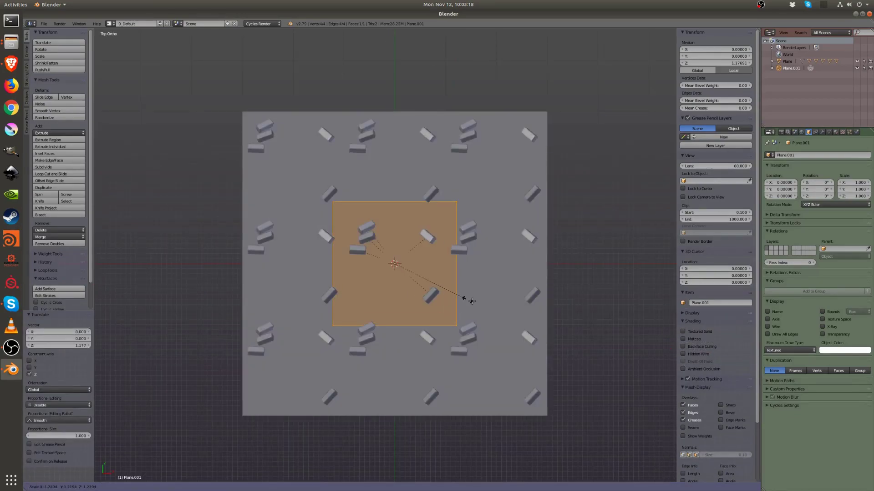
pyautogui.click(485, 299)
pyautogui.press('z')
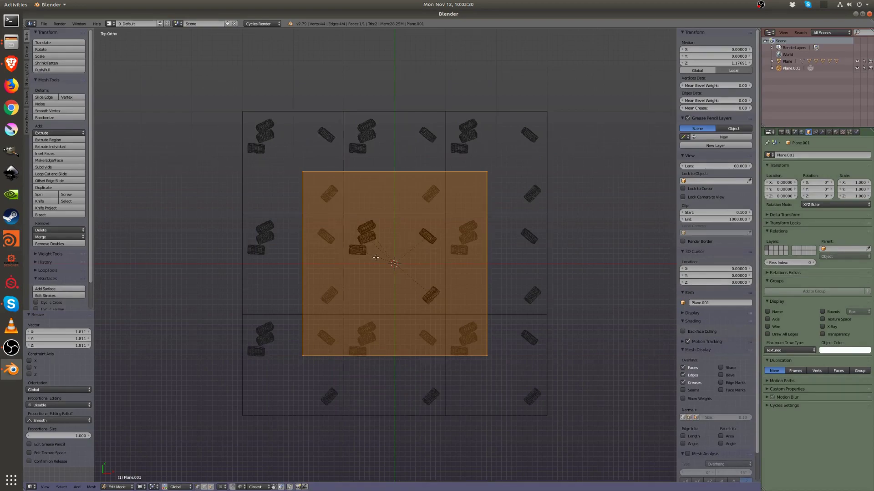
pyautogui.press('s')
pyautogui.click(469, 293)
# - Subdivide the new plane's mesh and increase the number of cuts
pyautogui.moveTo(409, 300)
pyautogui.mouseDown(button='middle')
pyautogui.moveTo(415, 262)
pyautogui.moveTo(432, 290)
pyautogui.moveTo(425, 302)
pyautogui.mouseUp(button='middle')
pyautogui.press('z')
pyautogui.press('Tab')
pyautogui.press('Tab')
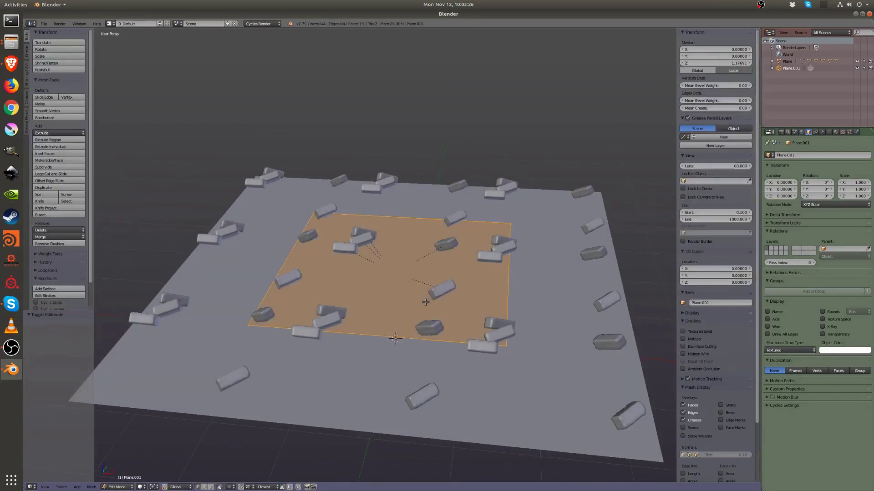
pyautogui.press('w')
pyautogui.click(408, 281)
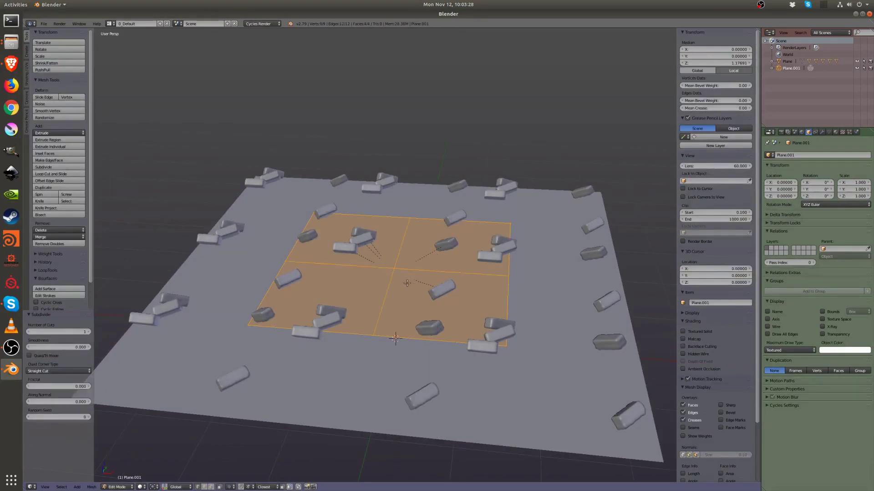
pyautogui.moveTo(84, 331); pyautogui.dragTo(118, 332)
# - Examine in wireframe from above how the new plane overlaps the central tile and the neighbouring block copies
pyautogui.press('Tab')
pyautogui.press('z')
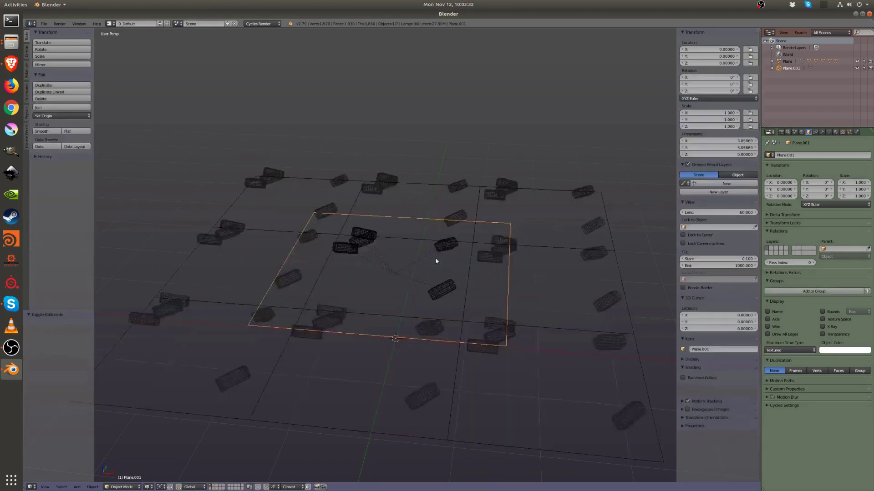
pyautogui.press('KP_7')
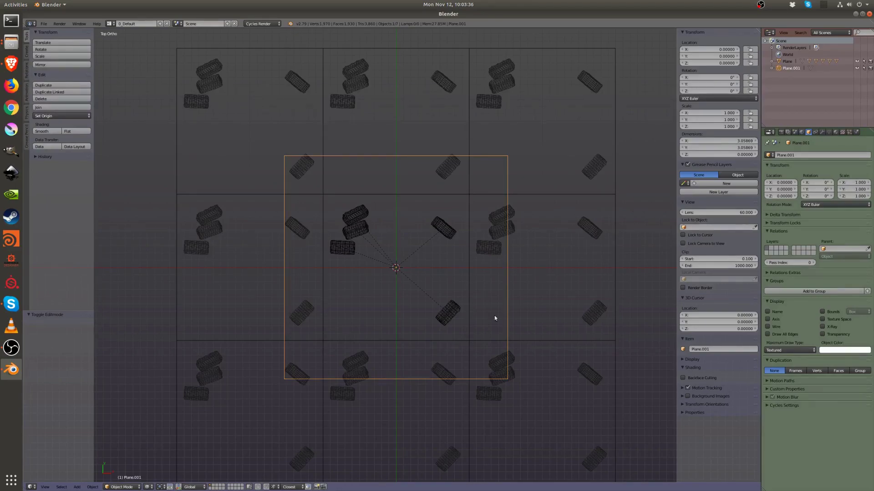
pyautogui.press('z')
pyautogui.press('z')
pyautogui.press('z')
pyautogui.moveTo(408, 340)
pyautogui.mouseDown(button='middle')
pyautogui.moveTo(285, 321)
pyautogui.moveTo(373, 296)
pyautogui.mouseUp(button='middle')
# - Subdivide the whole new plane three more times to make it dense enough for sculpting
pyautogui.press('Tab')
pyautogui.press('w')
pyautogui.click(373, 295)
pyautogui.press('w')
pyautogui.click(372, 296)
pyautogui.moveTo(373, 295); pyautogui.dragTo(422, 257, button='middle')
pyautogui.press('w')
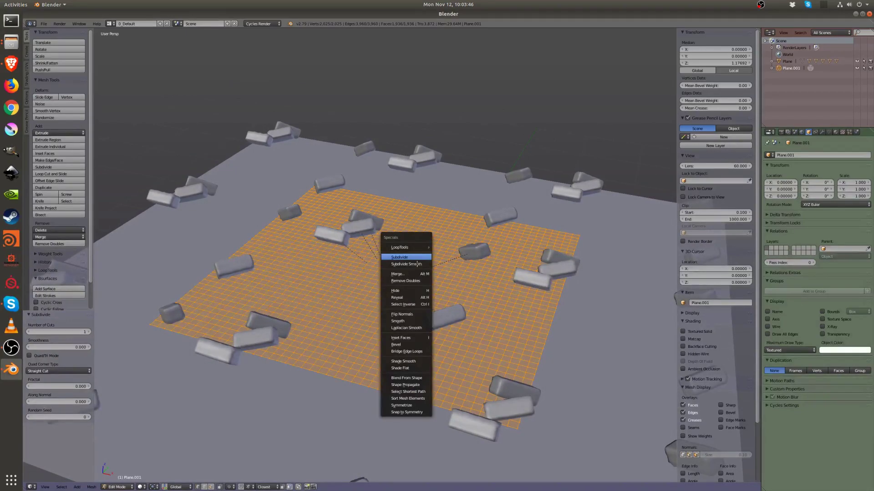
pyautogui.click(421, 256)
# - Set up the Clay Strips brush with a 94 px radius in Sculpt Mode on the dense plane and undo a test stroke
pyautogui.press('Tab')
pyautogui.click(122, 487)
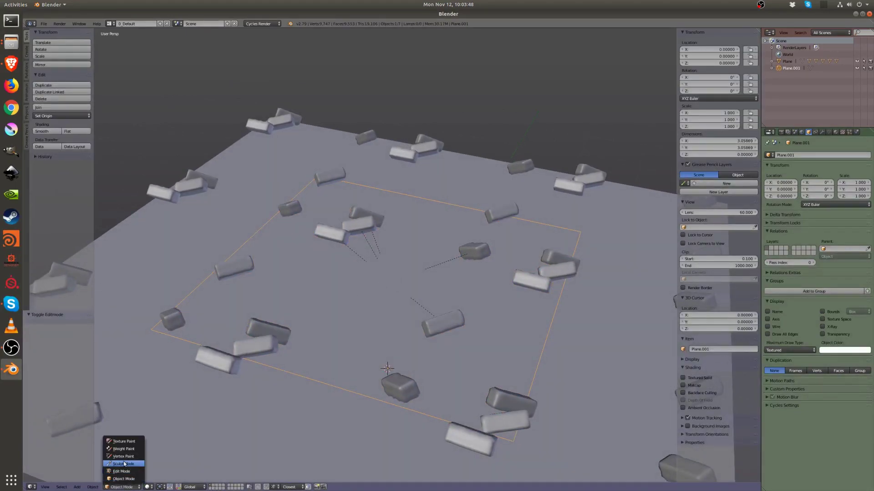
pyautogui.moveTo(314, 316); pyautogui.dragTo(319, 331, button='middle')
pyautogui.press('f')
pyautogui.click(368, 310)
pyautogui.click(75, 75)
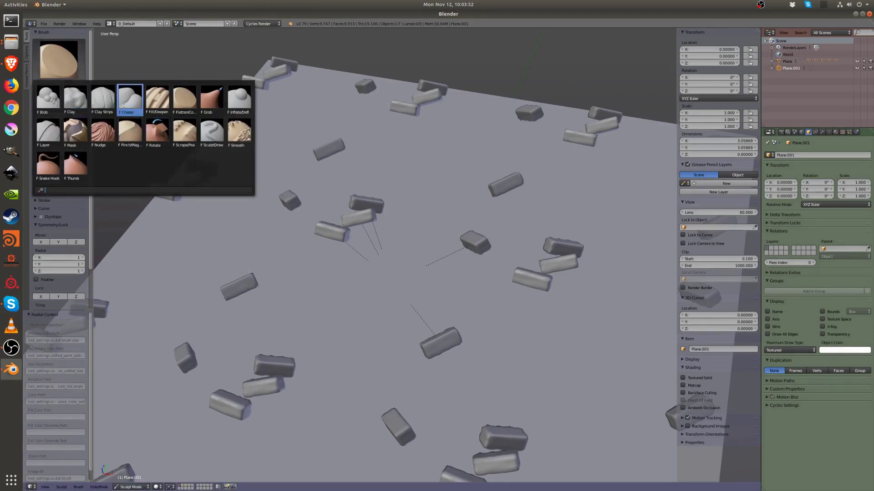
pyautogui.click(102, 98)
pyautogui.moveTo(305, 168); pyautogui.dragTo(337, 239, button='middle')
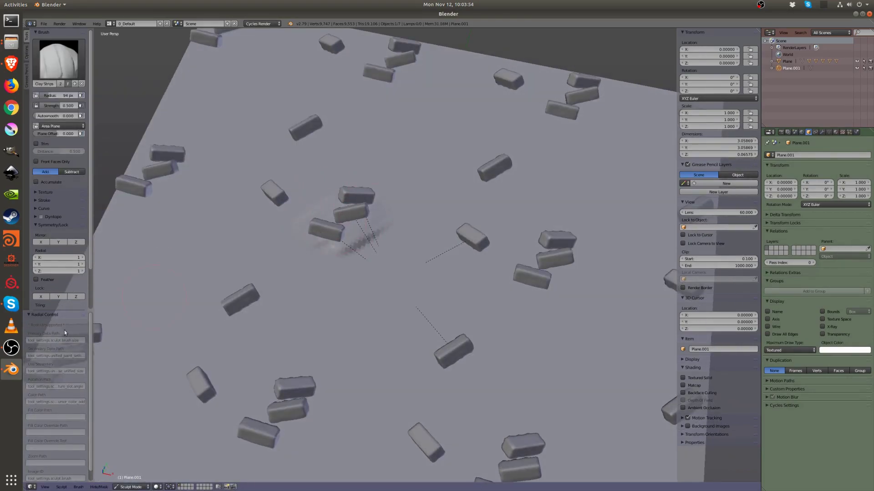
pyautogui.hotkey('ctrl', 'z')
# - Enable sculpt tiling on X and Y and set the tile offset to 2.00 on all three axes
pyautogui.scroll(-3, 75, 279)
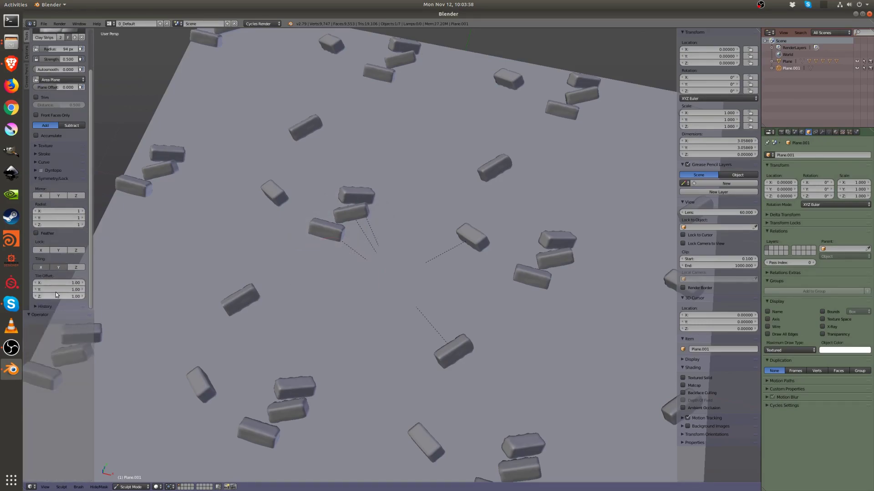
pyautogui.press('KP_7')
pyautogui.press('z')
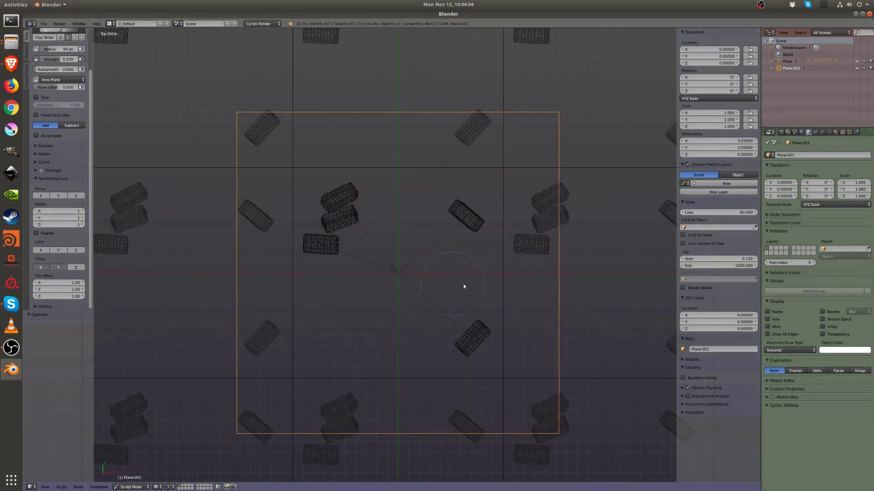
pyautogui.moveTo(58, 282); pyautogui.dragTo(58, 296)
pyautogui.write('2')
pyautogui.press('Return')
pyautogui.press('z')
pyautogui.moveTo(487, 177)
pyautogui.mouseDown()
pyautogui.moveTo(457, 197)
pyautogui.moveTo(484, 192)
pyautogui.mouseUp()
pyautogui.press('z')
pyautogui.press('z')
# - Sculpt tiled mounds and hollows across the plane between the blocks with the Clay Strips brush
pyautogui.moveTo(410, 203)
pyautogui.mouseDown()
pyautogui.moveTo(365, 206)
pyautogui.moveTo(366, 268)
pyautogui.mouseUp()
pyautogui.moveTo(366, 269)
pyautogui.mouseDown(button='middle')
pyautogui.moveTo(324, 268)
pyautogui.moveTo(372, 212)
pyautogui.mouseUp(button='middle')
pyautogui.moveTo(372, 213)
pyautogui.mouseDown()
pyautogui.moveTo(314, 228)
pyautogui.moveTo(329, 211)
pyautogui.moveTo(274, 352)
pyautogui.moveTo(291, 414)
pyautogui.moveTo(345, 407)
pyautogui.moveTo(327, 397)
pyautogui.mouseUp()
pyautogui.moveTo(269, 369); pyautogui.dragTo(243, 333, button='middle')
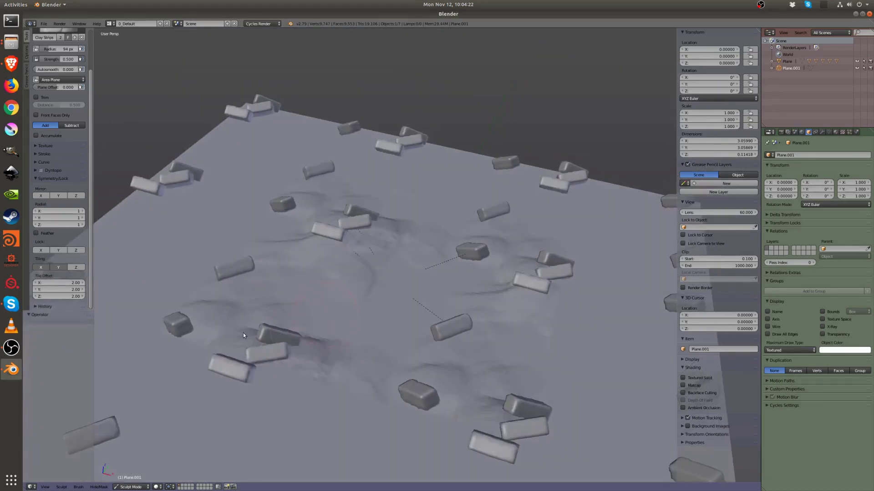
pyautogui.moveTo(306, 353)
pyautogui.mouseDown()
pyautogui.moveTo(241, 362)
pyautogui.moveTo(261, 299)
pyautogui.moveTo(255, 318)
pyautogui.moveTo(264, 336)
pyautogui.moveTo(440, 386)
pyautogui.mouseUp()
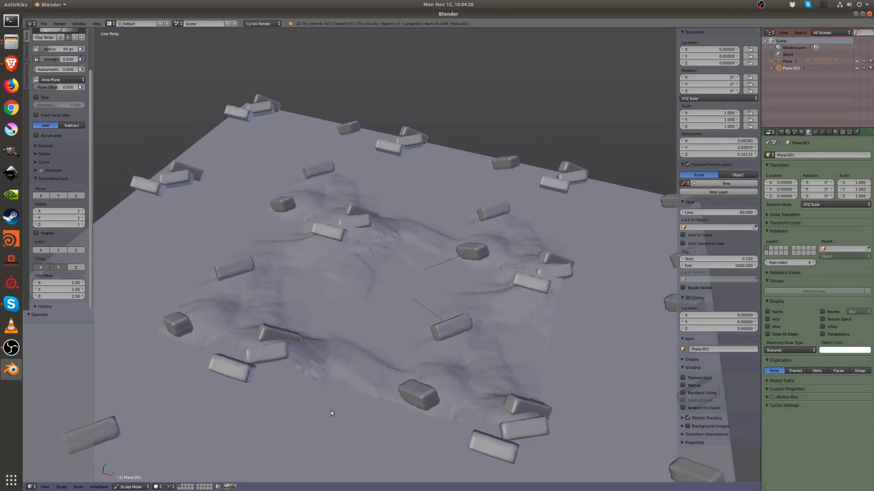
pyautogui.moveTo(421, 308); pyautogui.dragTo(377, 245, button='middle')
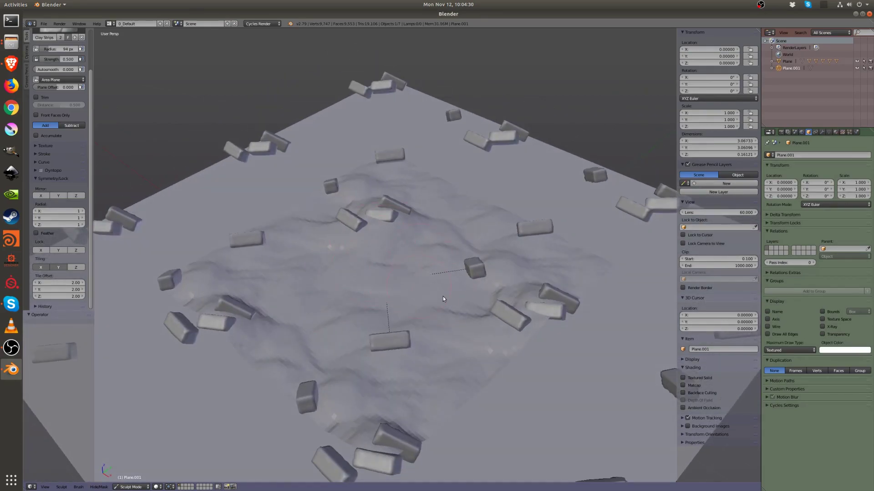
# - Build up the sculpted ground close around the original block clusters with further Clay Strips strokes
pyautogui.scroll(8, 434, 313)
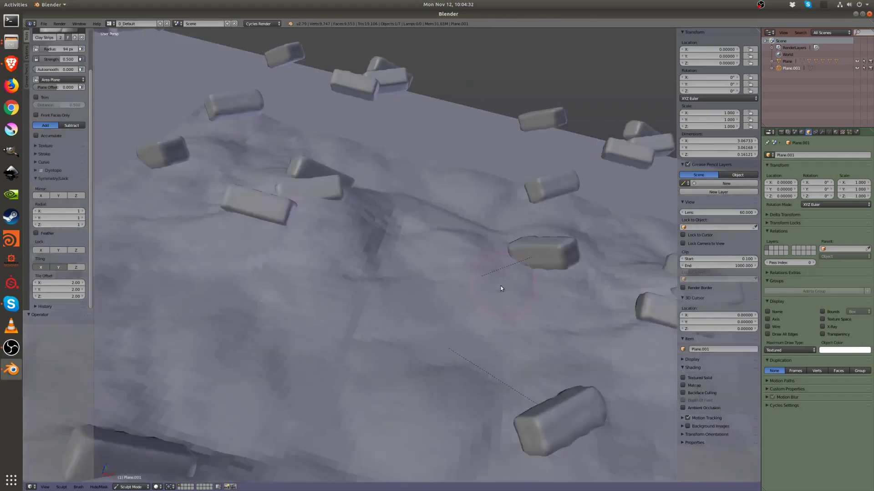
pyautogui.moveTo(555, 276); pyautogui.dragTo(459, 272)
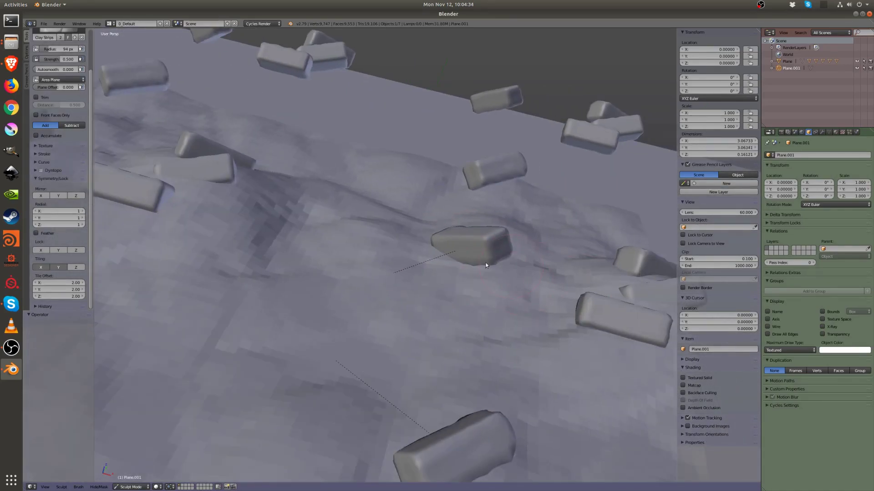
pyautogui.moveTo(495, 269); pyautogui.dragTo(473, 296, button='middle')
pyautogui.moveTo(525, 289)
pyautogui.mouseDown()
pyautogui.moveTo(496, 313)
pyautogui.moveTo(493, 334)
pyautogui.moveTo(452, 313)
pyautogui.mouseUp()
pyautogui.scroll(-6, 496, 314)
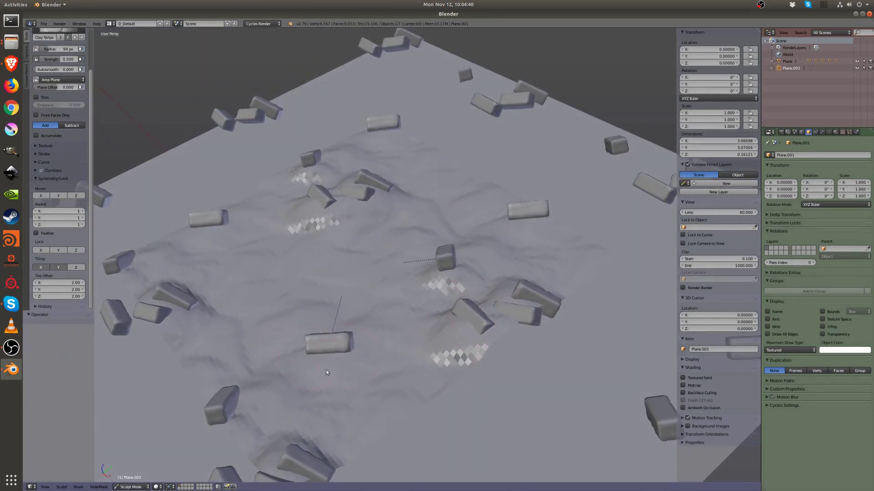
pyautogui.moveTo(302, 362); pyautogui.dragTo(402, 349, button='middle')
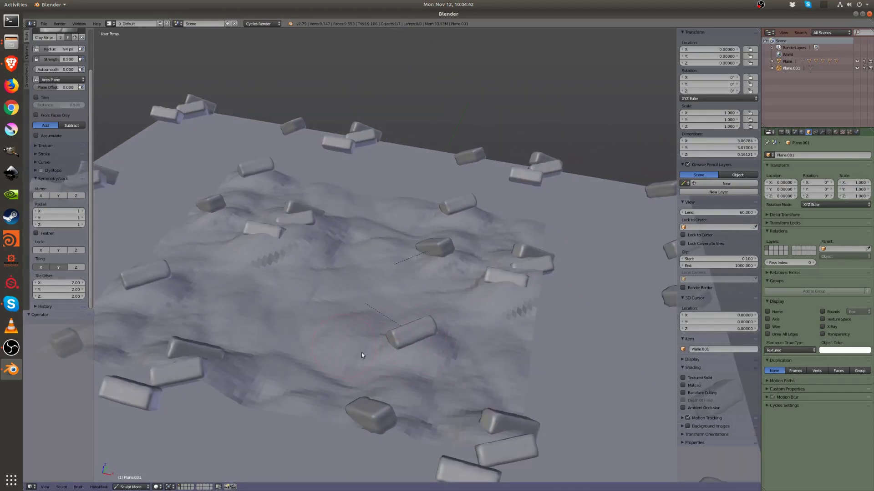
# - Refine the relief over the rest of the sculpted ground and soften the jagged ridges beside the block clusters
pyautogui.moveTo(399, 325)
pyautogui.mouseDown()
pyautogui.moveTo(427, 312)
pyautogui.moveTo(363, 295)
pyautogui.mouseUp()
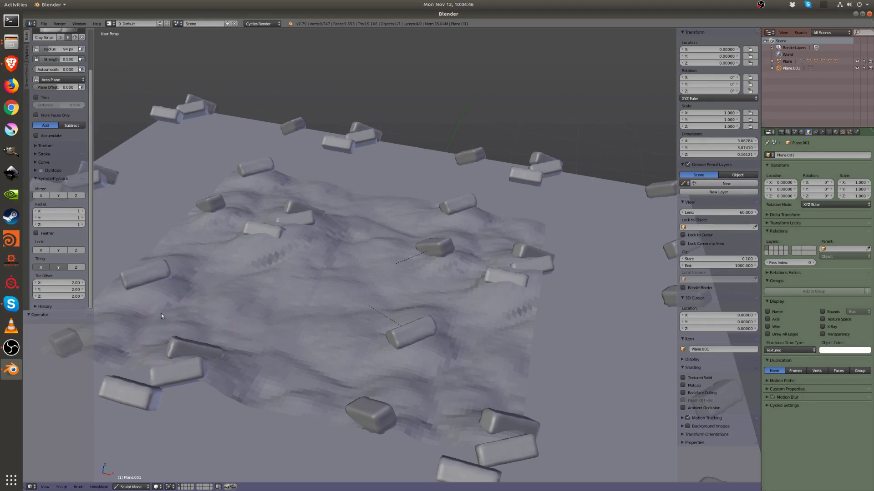
pyautogui.moveTo(281, 241)
pyautogui.mouseDown(button='middle')
pyautogui.moveTo(365, 299)
pyautogui.moveTo(391, 252)
pyautogui.mouseUp(button='middle')
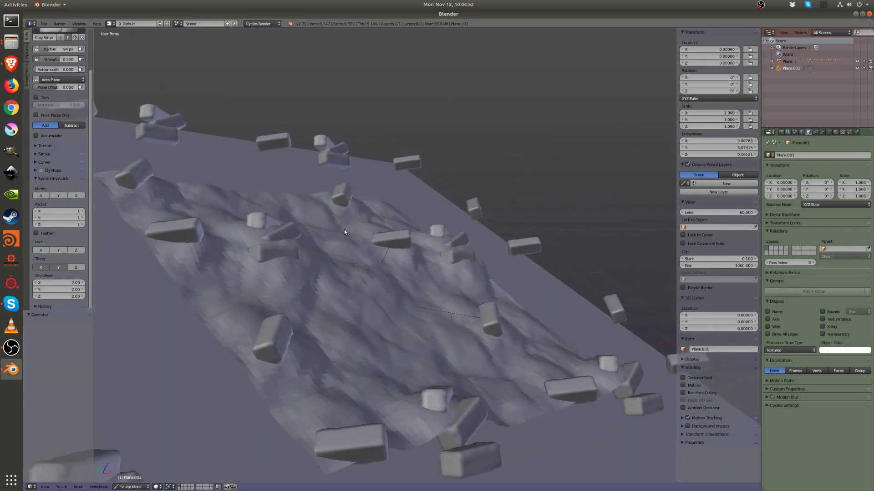
pyautogui.moveTo(399, 312)
pyautogui.mouseDown(button='middle')
pyautogui.moveTo(455, 325)
pyautogui.moveTo(475, 316)
pyautogui.mouseUp(button='middle')
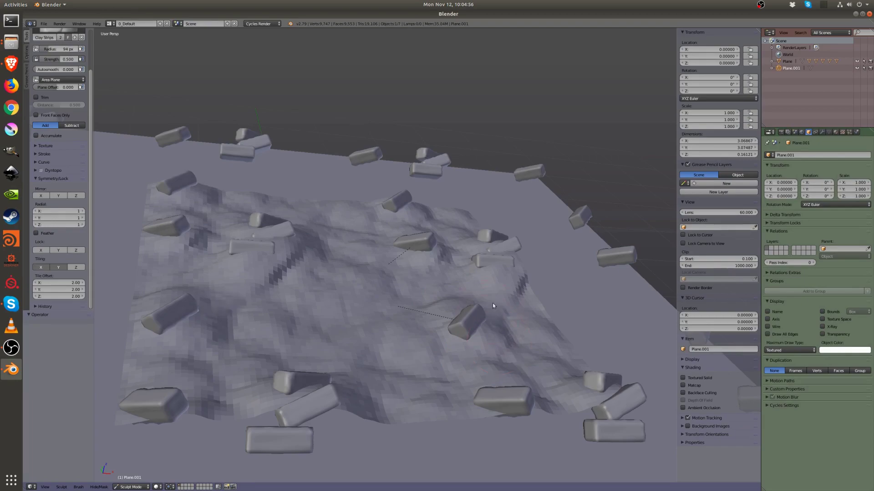
pyautogui.moveTo(492, 303); pyautogui.dragTo(338, 287, button='middle')
pyautogui.keyDown('shift'); pyautogui.moveTo(279, 249); pyautogui.dragTo(349, 324, button='middle'); pyautogui.keyUp('shift')
pyautogui.keyDown('shift'); pyautogui.moveTo(348, 293); pyautogui.dragTo(337, 278); pyautogui.keyUp('shift')
pyautogui.scroll(-2, 396, 347)
pyautogui.moveTo(396, 346); pyautogui.dragTo(396, 314, button='middle')
# - Return the sculpted ground plane to Object Mode, apply smooth shading and check it from above
pyautogui.click(130, 487)
pyautogui.click(130, 476)
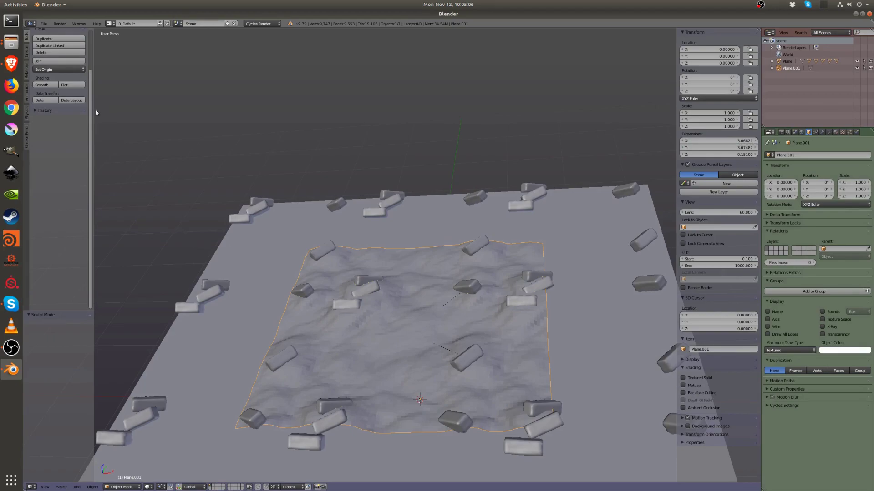
pyautogui.click(41, 85)
pyautogui.moveTo(359, 254)
pyautogui.mouseDown(button='middle')
pyautogui.moveTo(419, 209)
pyautogui.moveTo(430, 274)
pyautogui.mouseUp(button='middle')
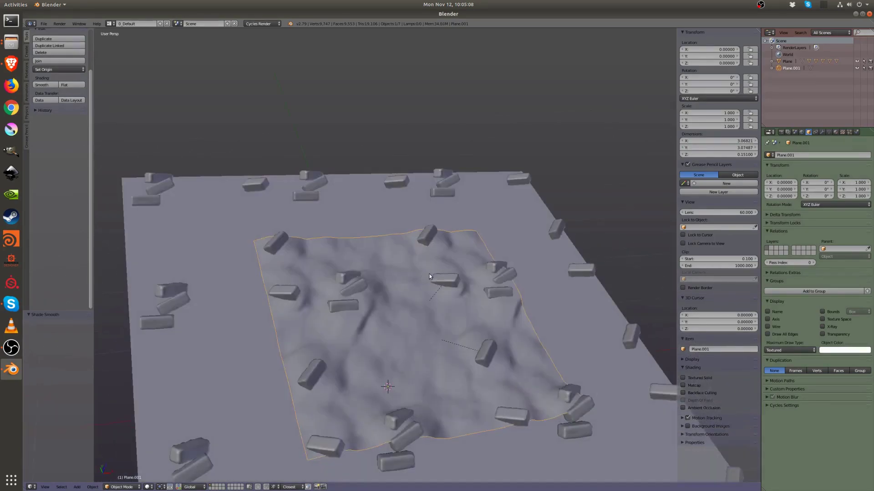
pyautogui.press('KP_7')
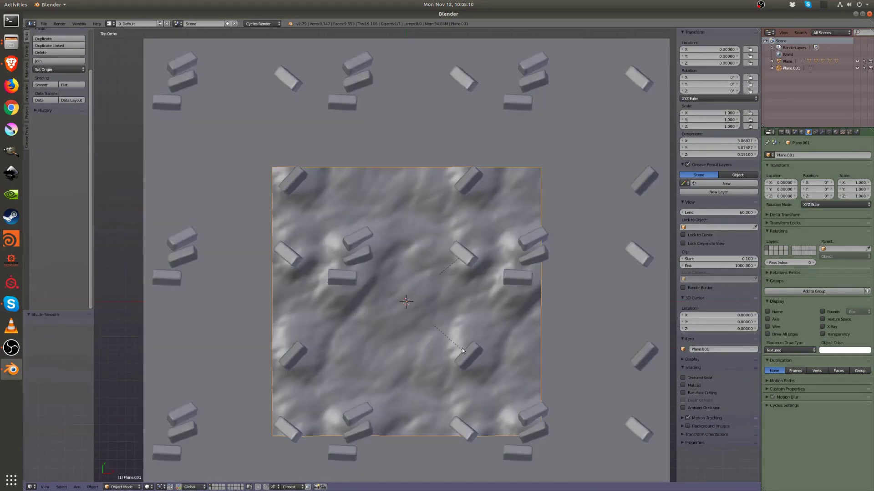
# - Add a cube to the scene, raise it above the sculpted ground to about Z 0.90 and enter Edit Mode on it
pyautogui.press('a')
pyautogui.moveTo(390, 333); pyautogui.dragTo(357, 263, button='middle')
pyautogui.hotkey('shift', 'a')
pyautogui.moveTo(357, 264)
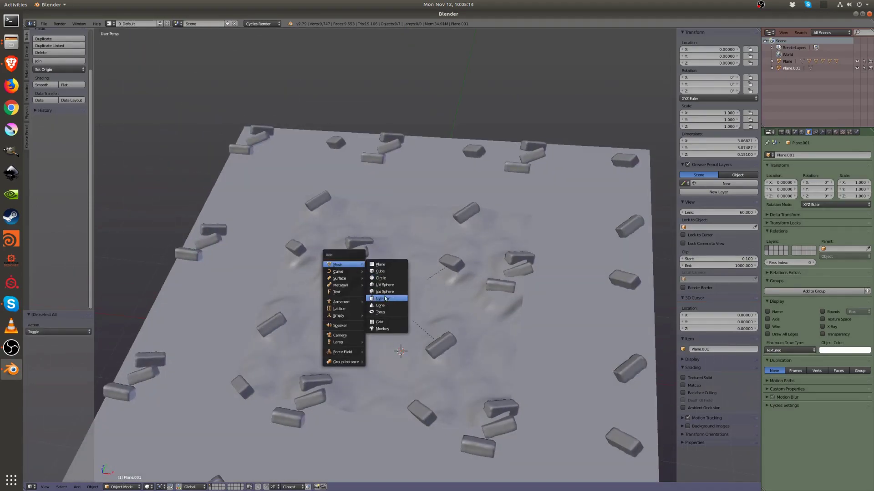
pyautogui.click(377, 271)
pyautogui.moveTo(373, 261); pyautogui.dragTo(406, 367, button='middle')
pyautogui.press('Tab')
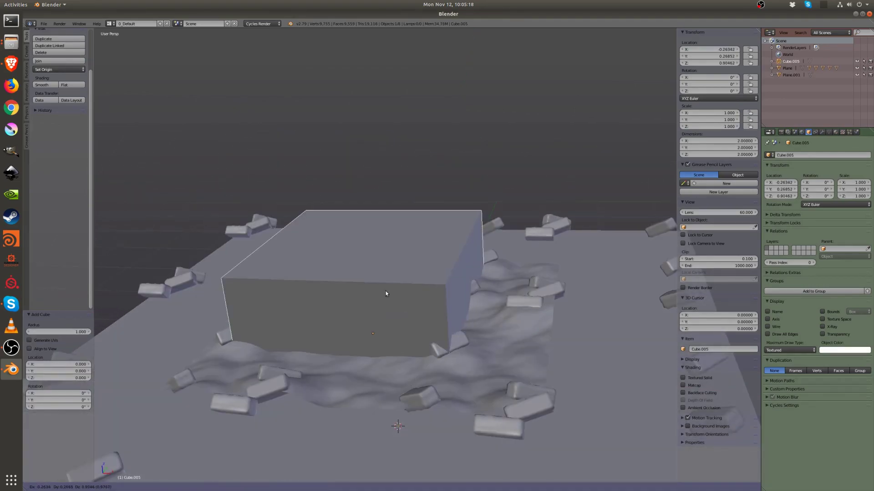
# - Shrink the cube's mesh by 0.354 and again by 0.091, moving it just above the ground as a pebble-sized block
pyautogui.press('s')
pyautogui.click(383, 290)
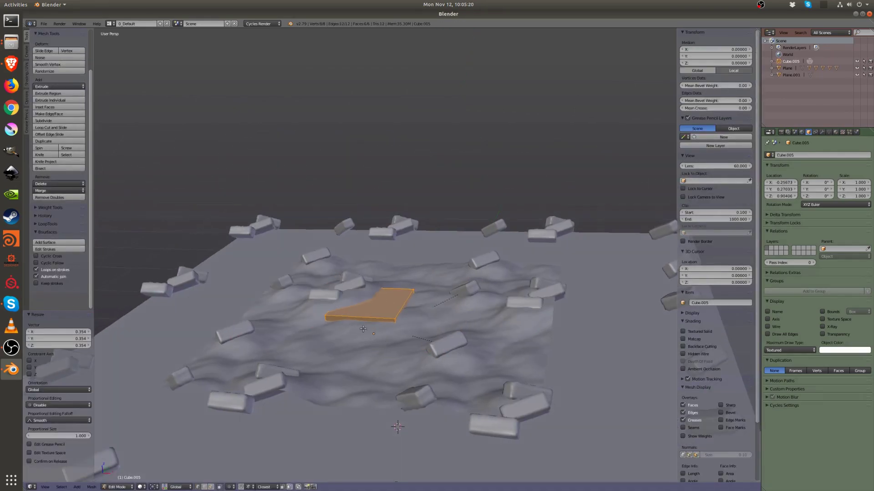
pyautogui.moveTo(382, 325); pyautogui.dragTo(359, 305, button='middle')
pyautogui.press('g')
pyautogui.click(413, 310)
pyautogui.press('s')
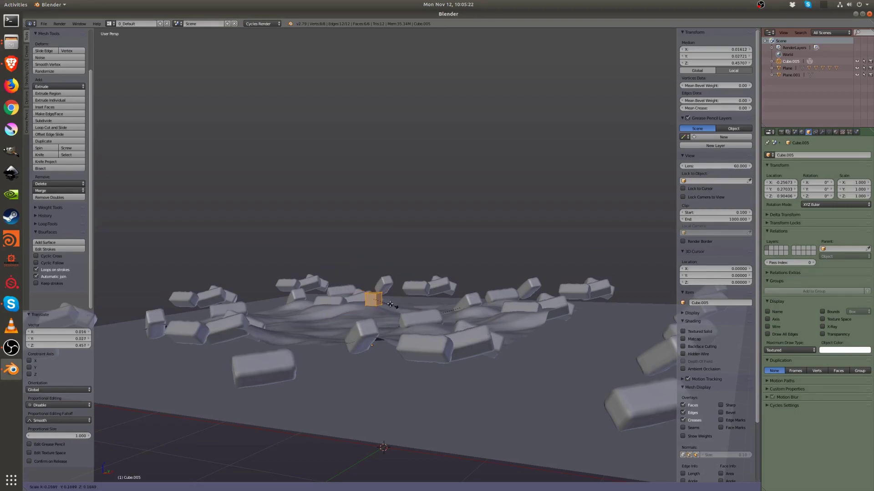
pyautogui.click(374, 292)
pyautogui.scroll(2, 368, 353)
# - Subdivide the tiny cube with Subdivide Smooth and pull individual vertices outward for an irregular pebble shape
pyautogui.press('w')
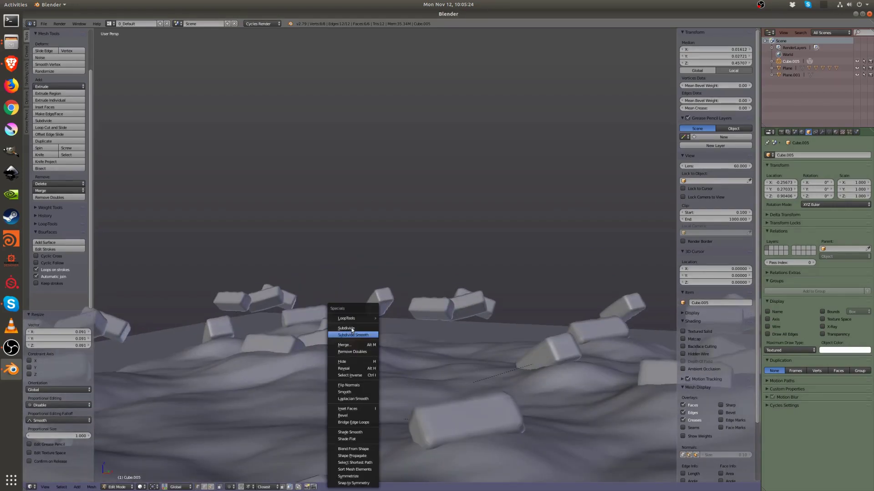
pyautogui.click(351, 333)
pyautogui.rightClick(351, 344)
pyautogui.keyDown('shift'); pyautogui.rightClick(345, 343); pyautogui.keyUp('shift')
pyautogui.keyDown('shift'); pyautogui.rightClick(347, 337); pyautogui.keyUp('shift')
pyautogui.moveTo(349, 338); pyautogui.dragTo(370, 354, button='middle')
pyautogui.press('g')
pyautogui.click(348, 349)
pyautogui.rightClick(359, 335)
pyautogui.press('g')
pyautogui.click(362, 315)
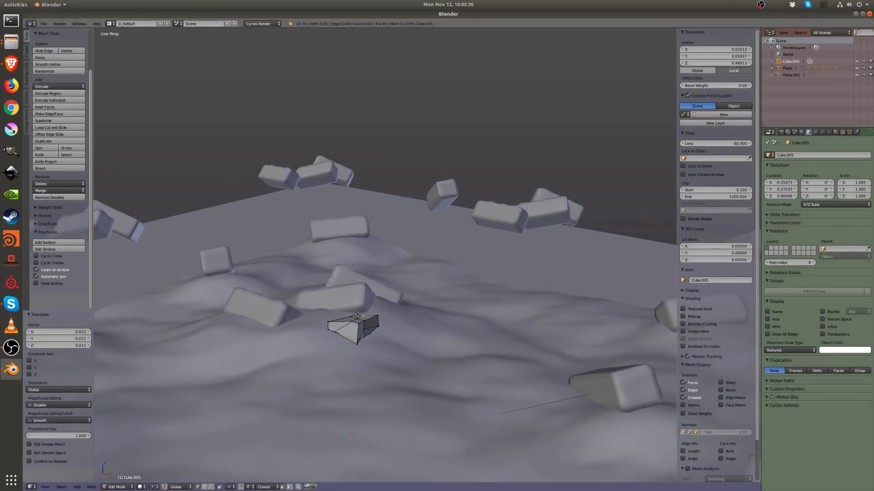
# - Select the whole pebble mesh and smooth its vertices three times
pyautogui.press('a')
pyautogui.press('w')
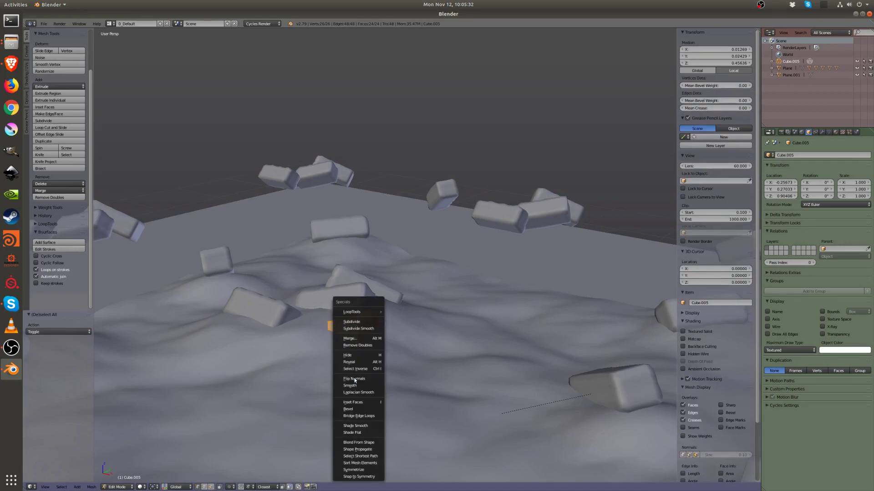
pyautogui.click(354, 386)
pyautogui.press('w')
pyautogui.click(354, 387)
pyautogui.press('w')
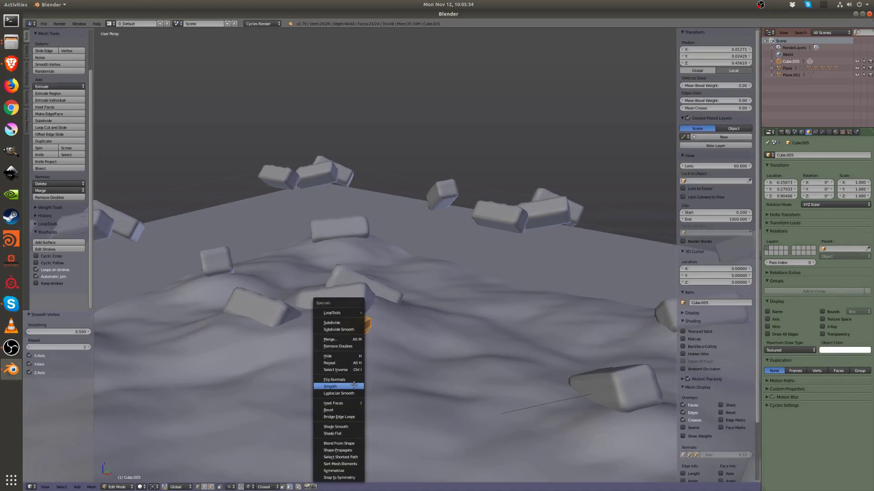
pyautogui.click(354, 386)
# - Return the pebble to Object Mode, shade it smooth and add a Subdivision Surface modifier
pyautogui.press('Tab')
pyautogui.scroll(-2, 373, 315)
pyautogui.moveTo(372, 315); pyautogui.dragTo(365, 327, button='middle')
pyautogui.click(43, 85)
pyautogui.click(821, 132)
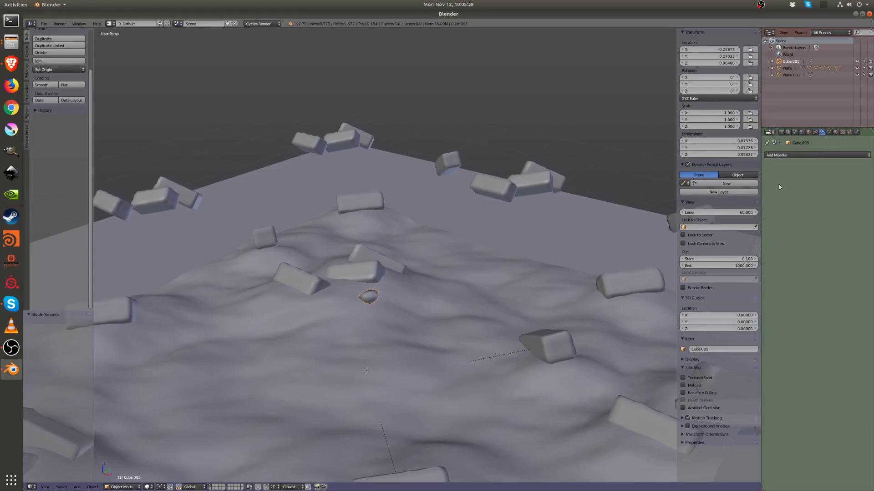
pyautogui.click(817, 155)
pyautogui.click(741, 262)
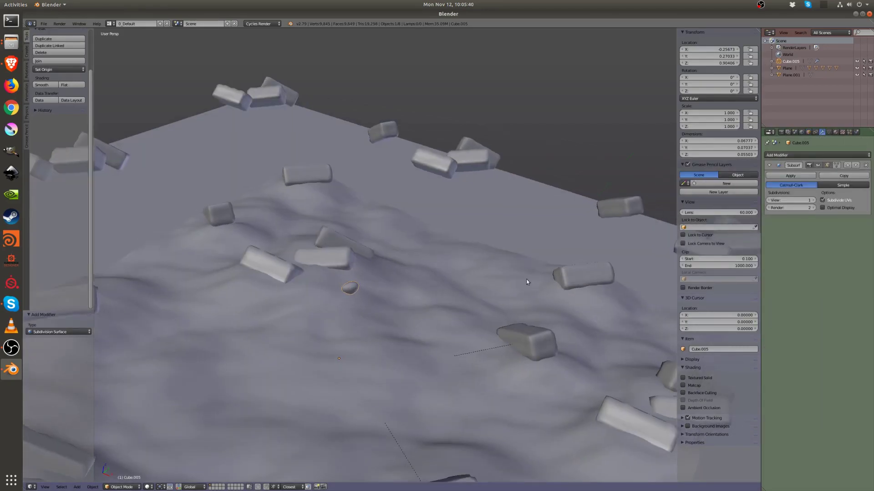
# - Set the pebble's origin to its geometry while viewing the scene from above in orthographic projection
pyautogui.press('KP_7')
pyautogui.press('KP_5')
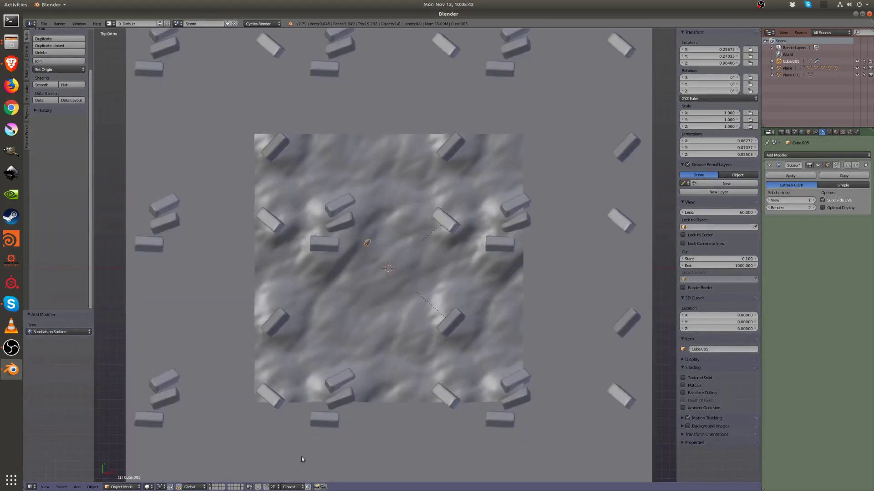
pyautogui.click(54, 69)
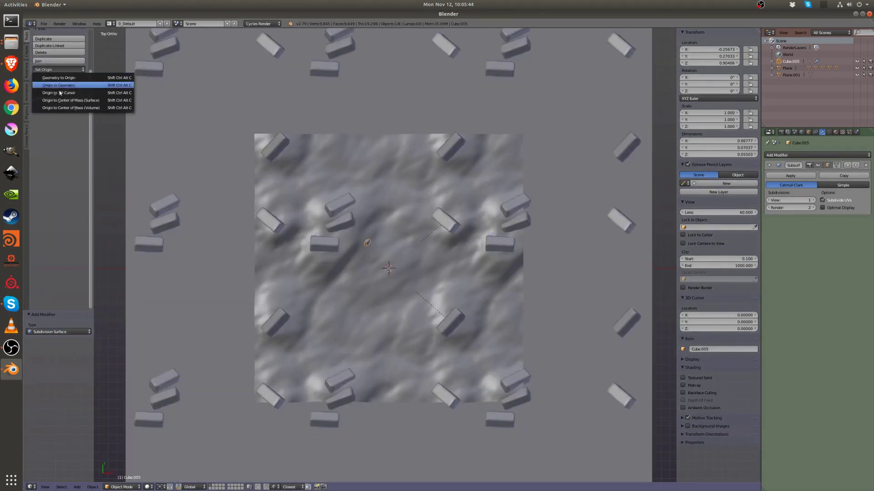
pyautogui.click(59, 83)
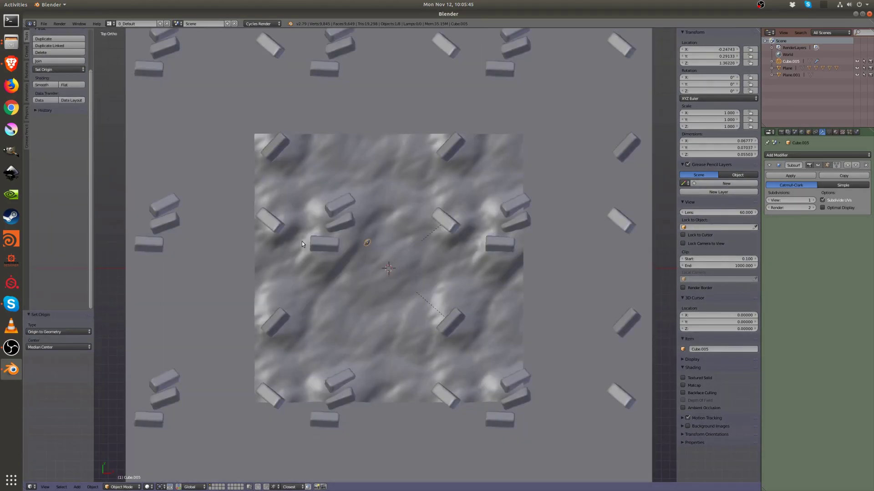
# - Set up surface snapping and move the pebble onto the open sculpted ground between the blocks
pyautogui.click(274, 486)
pyautogui.click(287, 460)
pyautogui.press('g')
pyautogui.click(382, 324)
pyautogui.moveTo(382, 324); pyautogui.dragTo(370, 231, button='middle')
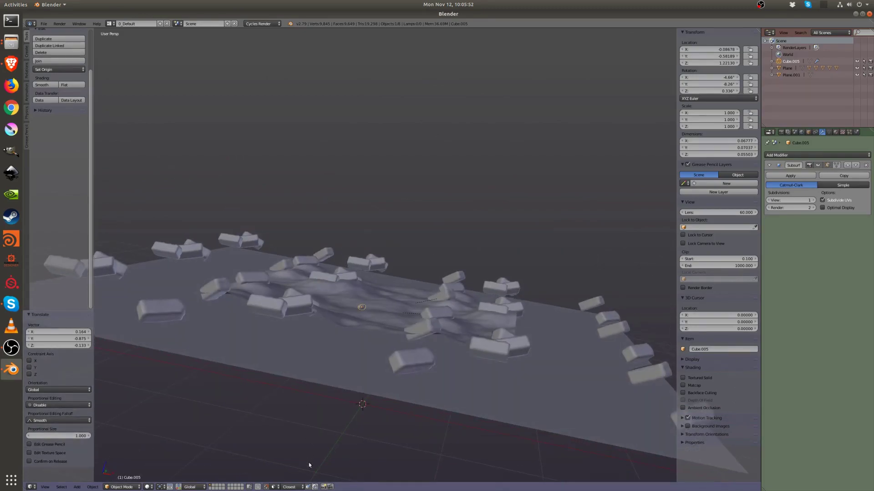
pyautogui.moveTo(357, 321); pyautogui.dragTo(430, 325, button='middle')
pyautogui.press('g')
pyautogui.click(380, 342)
# - Rotate the pebble freely with trackball rotation while viewing the ground from above
pyautogui.scroll(4, 430, 325)
pyautogui.press('KP_7')
pyautogui.press('KP_7')
pyautogui.press('r')
pyautogui.press('r')
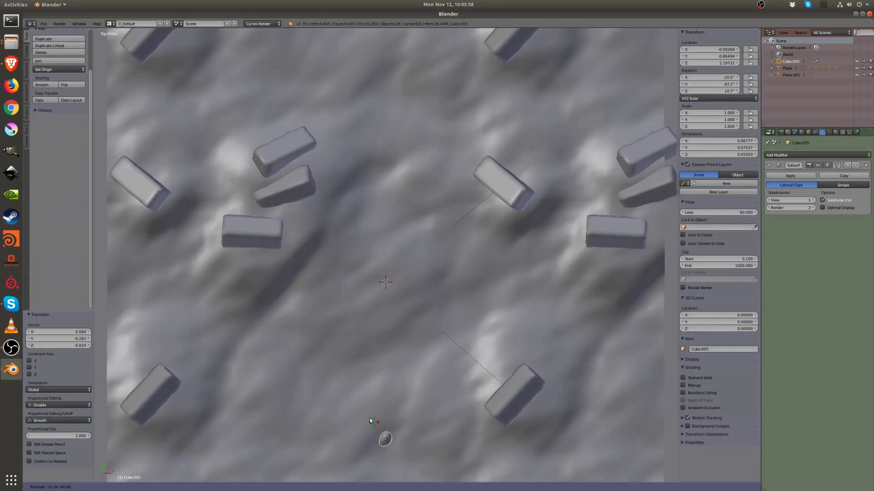
pyautogui.click(376, 424)
# - Duplicate the pebble three times across the open ground near it, rotating and repositioning the first copy
pyautogui.keyDown('shift'); pyautogui.moveTo(421, 441); pyautogui.dragTo(418, 373, button='middle'); pyautogui.keyUp('shift')
pyautogui.hotkey('shift', 'd')
pyautogui.click(438, 356)
pyautogui.press('r')
pyautogui.click(442, 387)
pyautogui.press('g')
pyautogui.click(427, 375)
pyautogui.hotkey('shift', 'd')
pyautogui.click(345, 324)
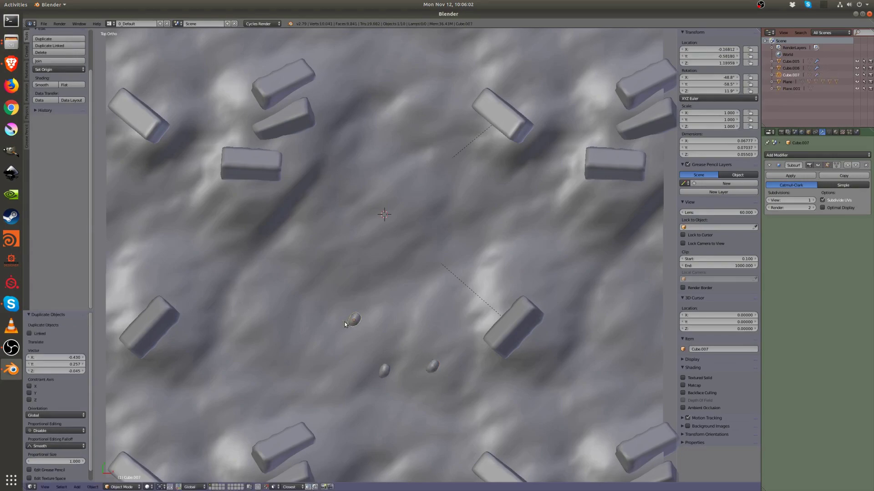
pyautogui.hotkey('shift', 'd')
pyautogui.click(378, 333)
# - Duplicate another pebble towards the three-block cluster, rotate it freely and place it between the cluster's blocks
pyautogui.hotkey('shift', 'd')
pyautogui.click(348, 172)
pyautogui.press('r')
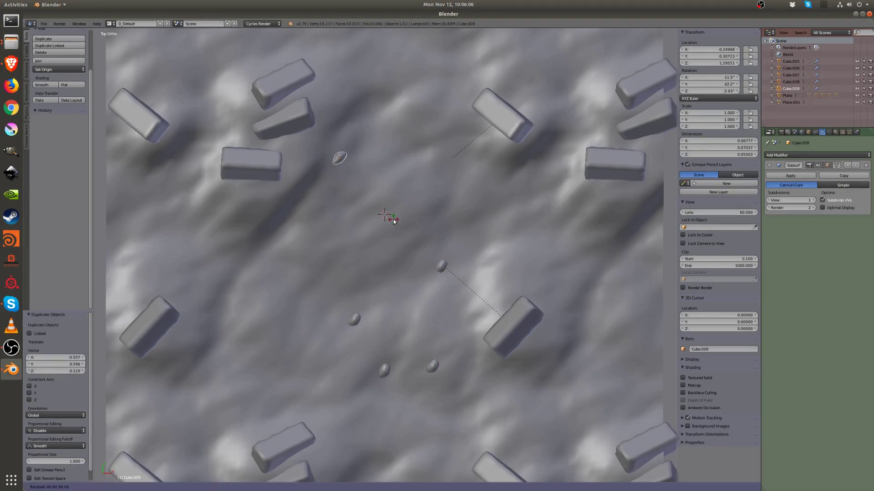
pyautogui.click(393, 220)
pyautogui.press('g')
pyautogui.click(362, 202)
pyautogui.press('g')
pyautogui.click(273, 110)
# - Scatter nine more pebble duplicates over the sculpted ground, spreading them between and around the block clusters
pyautogui.hotkey('shift', 'd')
pyautogui.click(455, 181)
pyautogui.hotkey('shift', 'd')
pyautogui.click(353, 266)
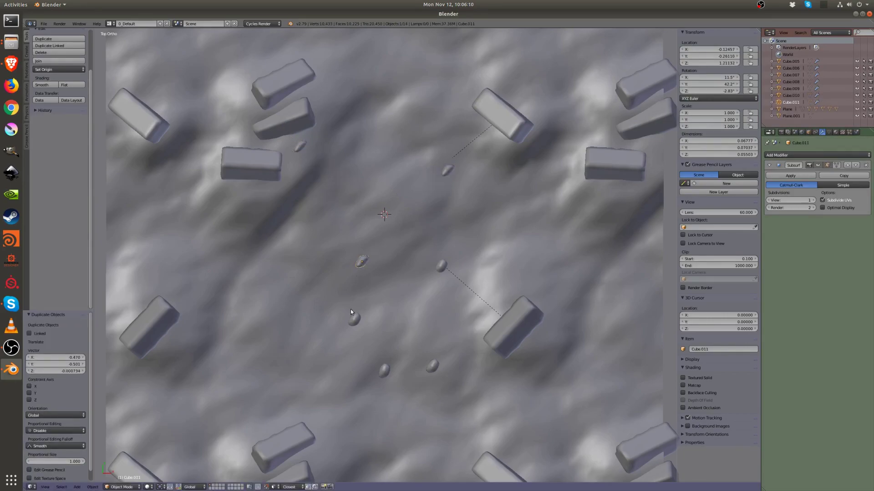
pyautogui.hotkey('shift', 'd')
pyautogui.click(293, 342)
pyautogui.hotkey('shift', 'd')
pyautogui.click(484, 360)
pyautogui.hotkey('shift', 'd')
pyautogui.click(608, 179)
pyautogui.hotkey('shift', 'd')
pyautogui.click(417, 193)
pyautogui.hotkey('shift', 'd')
pyautogui.click(349, 112)
pyautogui.hotkey('shift', 'd')
pyautogui.click(217, 273)
pyautogui.hotkey('shift', 'd')
pyautogui.click(80, 158)
pyautogui.scroll(-6, 372, 268)
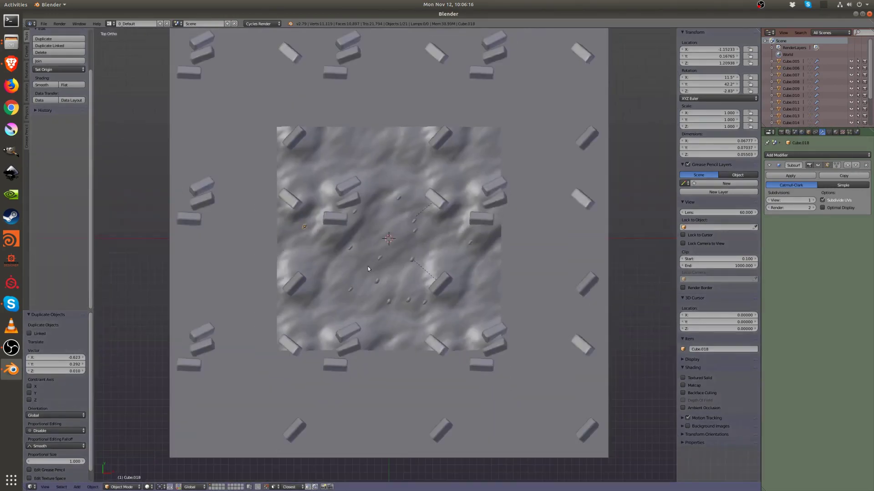
# - Select the flat duplicating plane that carries the block copies and move it to the second layer
pyautogui.moveTo(372, 269); pyautogui.dragTo(368, 206, button='middle')
pyautogui.moveTo(366, 309); pyautogui.dragTo(431, 286, button='middle')
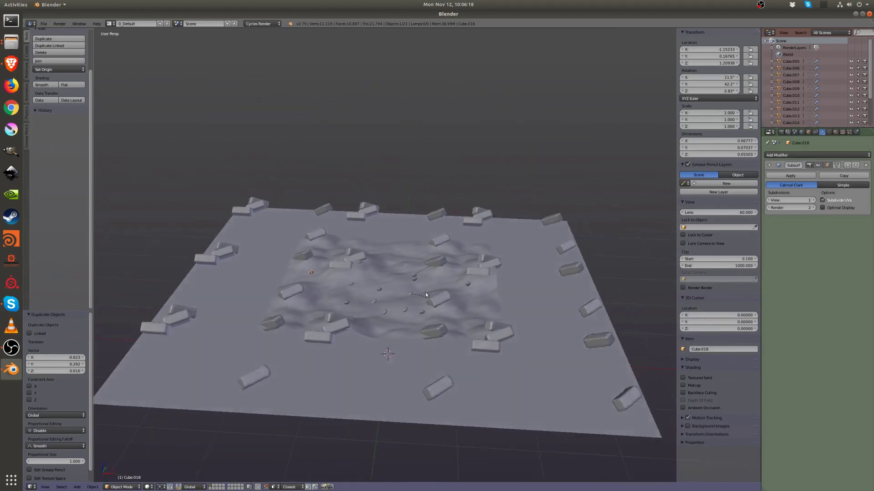
pyautogui.scroll(3, 430, 286)
pyautogui.rightClick(318, 265)
pyautogui.press('z')
pyautogui.press('a')
pyautogui.press('a')
pyautogui.press('z')
pyautogui.press('m')
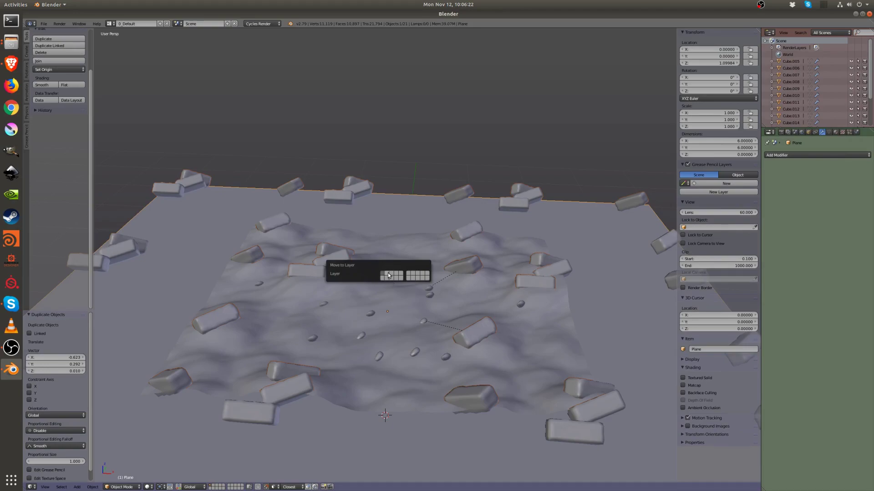
pyautogui.click(388, 274)
# - Move the original blocks to the third layer and the sculpted ground to a separate layer, leaving only the pebbles
pyautogui.rightClick(328, 249)
pyautogui.keyDown('shift'); pyautogui.rightClick(318, 269); pyautogui.keyUp('shift')
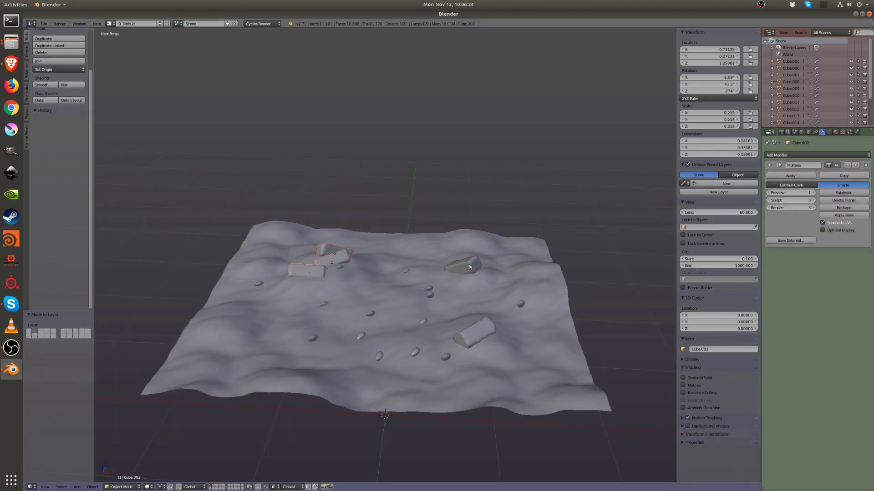
pyautogui.press('m')
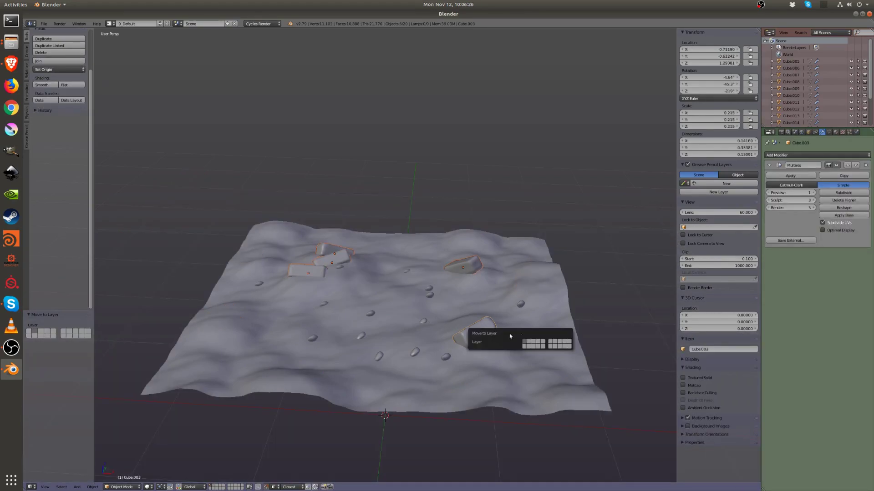
pyautogui.click(535, 346)
pyautogui.rightClick(474, 271)
pyautogui.press('m')
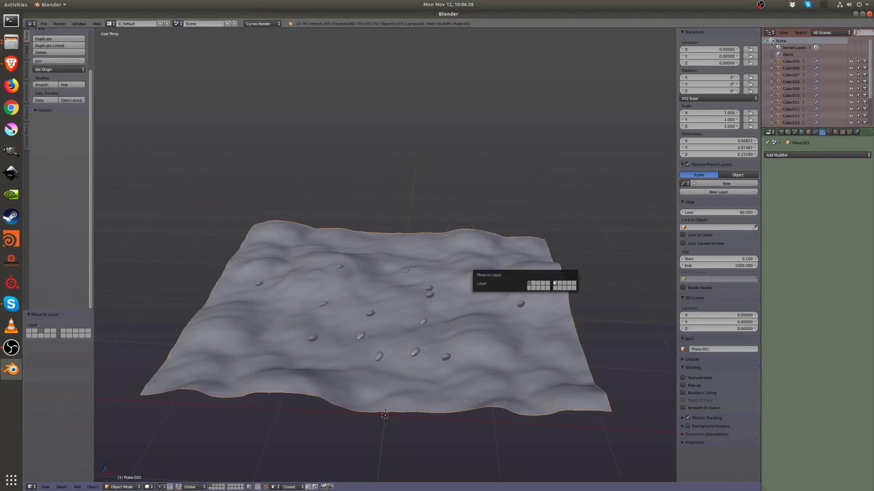
pyautogui.click(545, 285)
# - Select a pebble near the middle, enable proportional editing and try rotating the surrounding pebbles with it
pyautogui.press('a')
pyautogui.scroll(-3, 424, 309)
pyautogui.rightClick(379, 290)
pyautogui.click(258, 487)
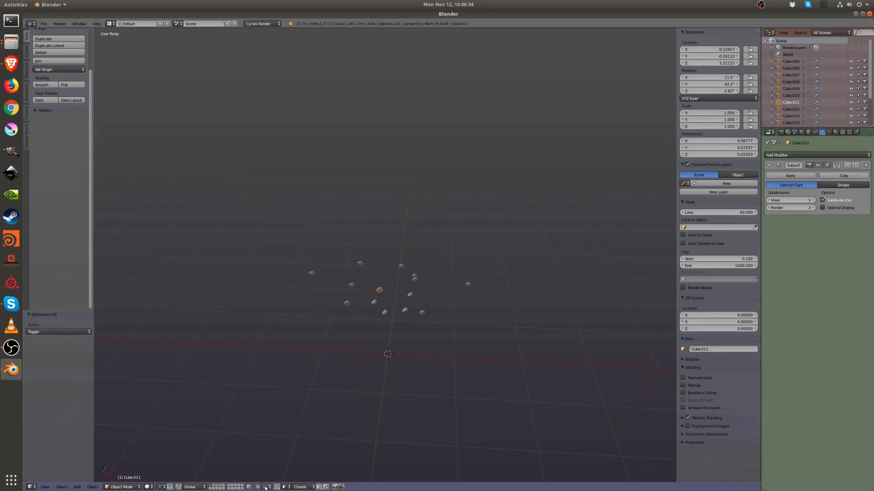
pyautogui.scroll(3, 387, 298)
pyautogui.press('r')
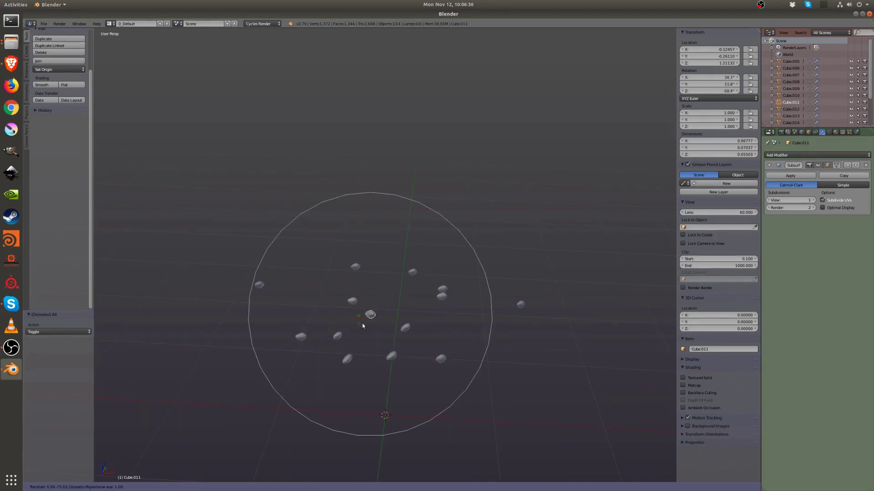
pyautogui.rightClick(361, 325)
# - Set the pivot point to Individual Origins and rotate the pebbles freely with proportional editing
pyautogui.click(166, 489)
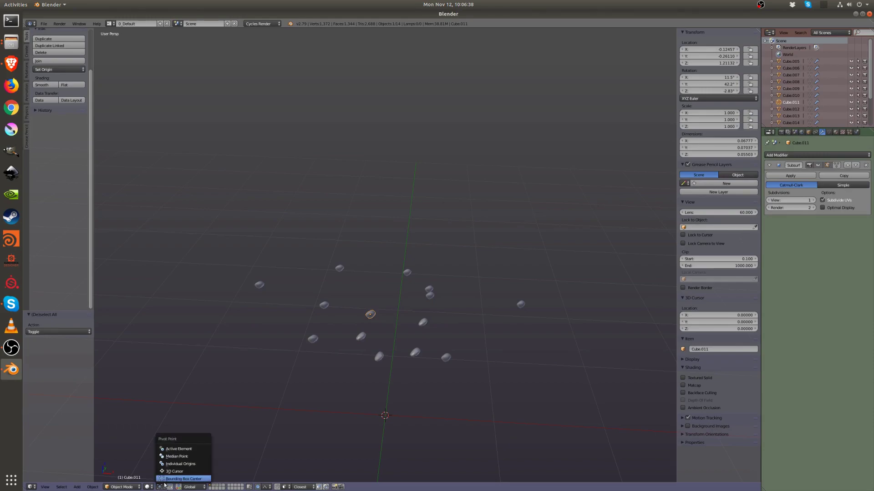
pyautogui.click(182, 464)
pyautogui.press('r')
pyautogui.press('r')
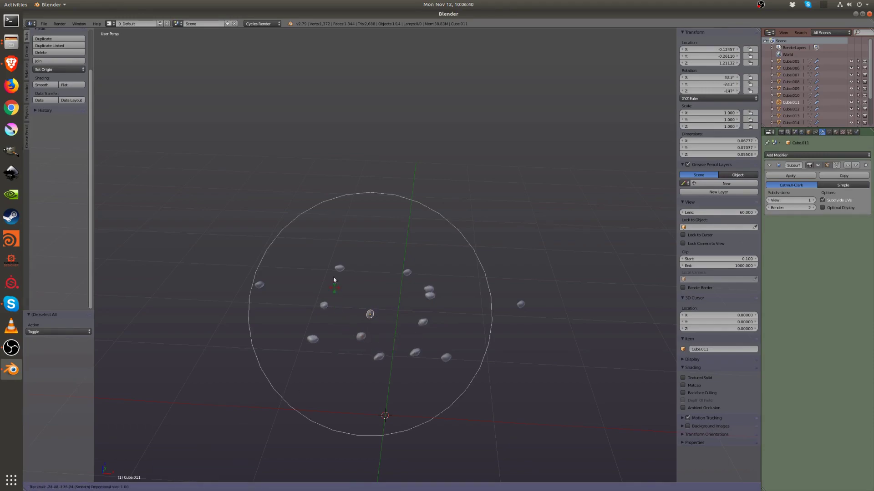
pyautogui.click(391, 272)
# - Set the proportional editing falloff to Random and rotate the pebbles freely again
pyautogui.click(273, 483)
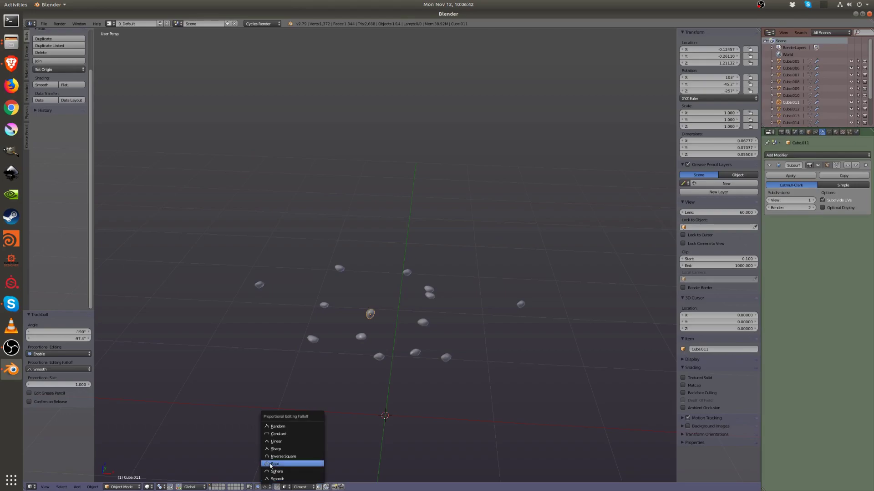
pyautogui.click(292, 430)
pyautogui.press('r')
pyautogui.press('r')
pyautogui.click(474, 252)
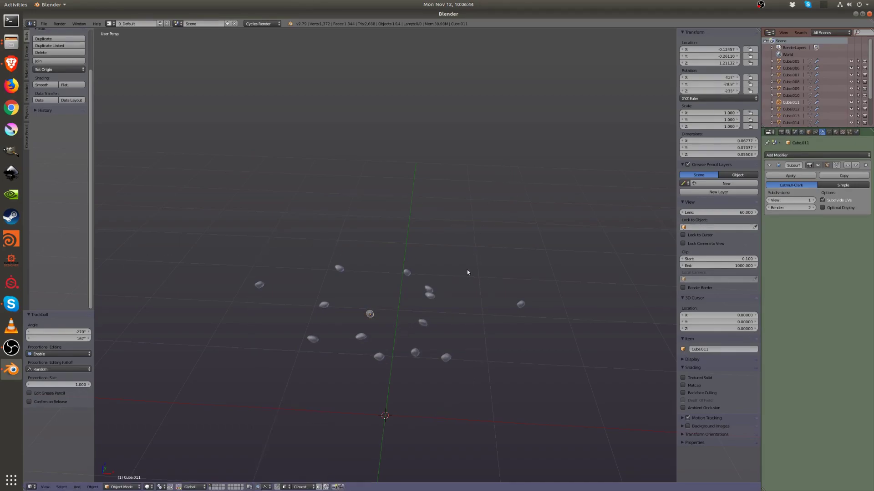
# - Randomize the pebbles' rotations further from two outer pebbles, enlarging the proportional size to about 2.85
pyautogui.rightClick(525, 308)
pyautogui.press('r')
pyautogui.press('r')
pyautogui.scroll(-6, 441, 290)
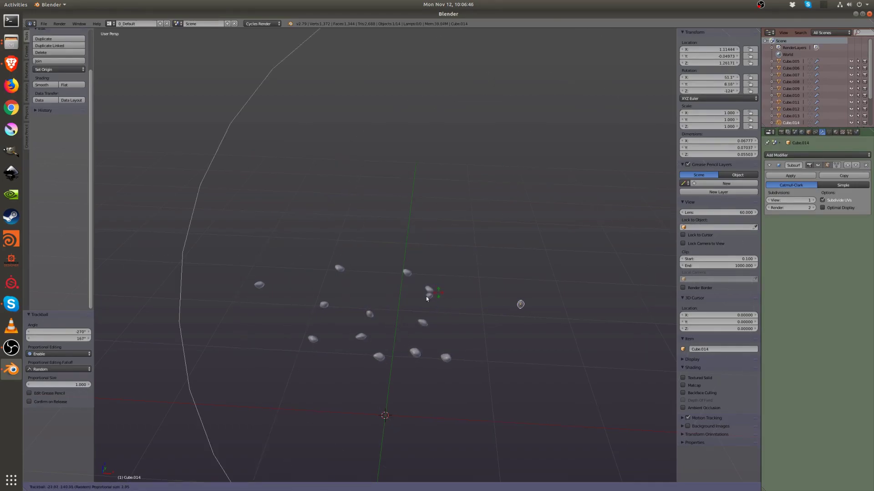
pyautogui.click(400, 290)
pyautogui.rightClick(339, 268)
pyautogui.press('r')
pyautogui.press('r')
pyautogui.click(267, 178)
# - Vary the pebbles' sizes with random-falloff proportional scaling, by 0.512 from a far pebble and 1.073 from a central one
pyautogui.press('s')
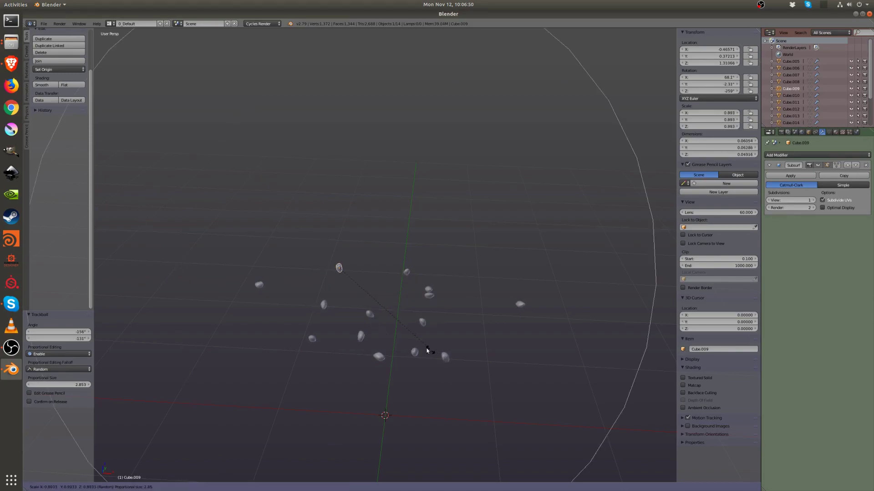
pyautogui.click(398, 325)
pyautogui.rightClick(423, 322)
pyautogui.press('s')
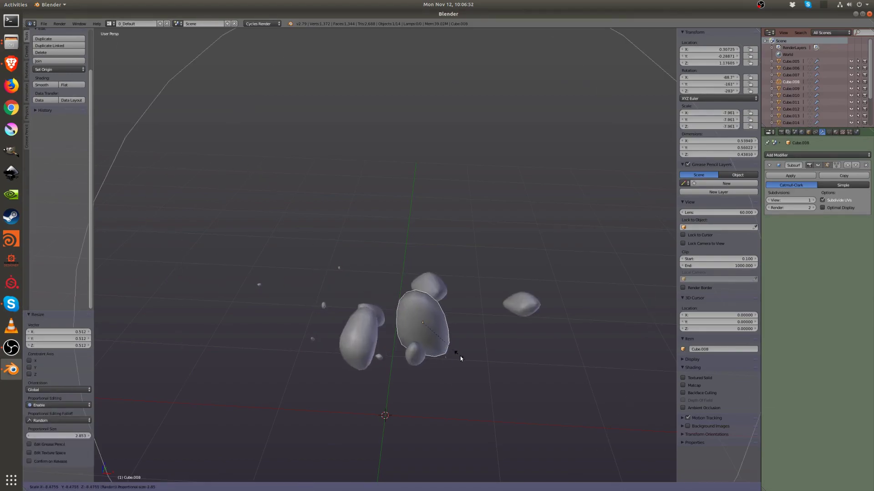
pyautogui.rightClick(431, 335)
pyautogui.press('s')
pyautogui.click(453, 353)
# - Vary the pebbles' sizes with random-falloff proportional scaling from two central pebbles, then by 0.605 from the outlying pebble Cube.014
pyautogui.rightClick(369, 314)
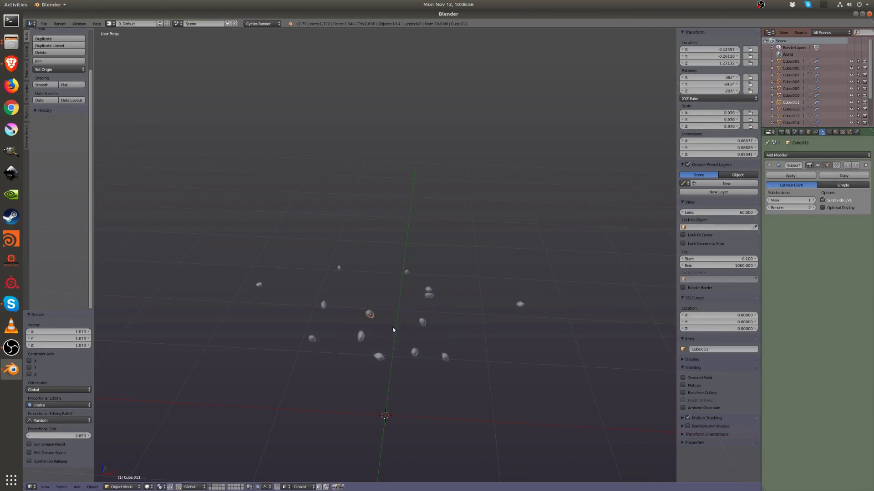
pyautogui.press('s')
pyautogui.click(403, 335)
pyautogui.rightClick(429, 296)
pyautogui.press('s')
pyautogui.click(554, 313)
pyautogui.rightClick(519, 304)
pyautogui.press('s')
pyautogui.click(316, 298)
# - Vary the pebble sizes again with random-falloff scaling from the outlying pebble Cube.018 and by 0.428 from Cube.007
pyautogui.rightClick(259, 286)
pyautogui.press('s')
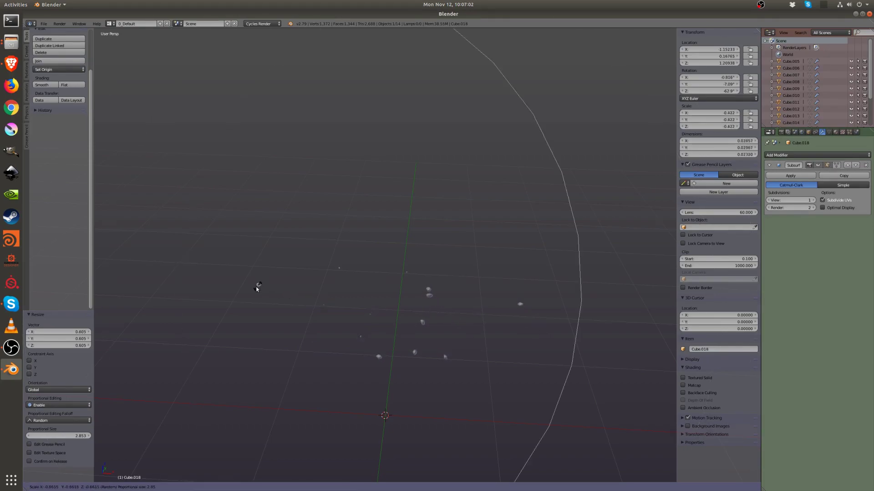
pyautogui.click(268, 287)
pyautogui.rightClick(364, 336)
pyautogui.press('s')
pyautogui.click(379, 352)
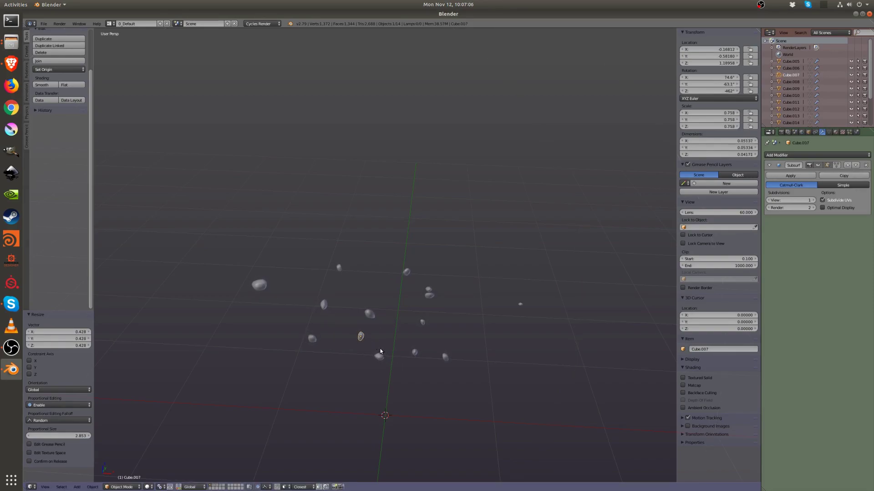
# - Rotate the pebbles freely and stretch them along their local X axes, using random-falloff proportional editing from Cube.007
pyautogui.press('r')
pyautogui.press('r')
pyautogui.click(359, 232)
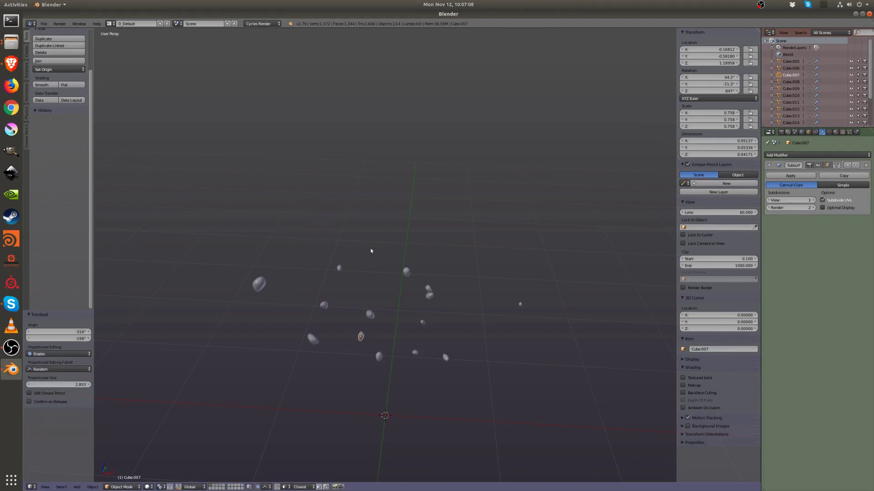
pyautogui.press('s')
pyautogui.press('x')
pyautogui.press('x')
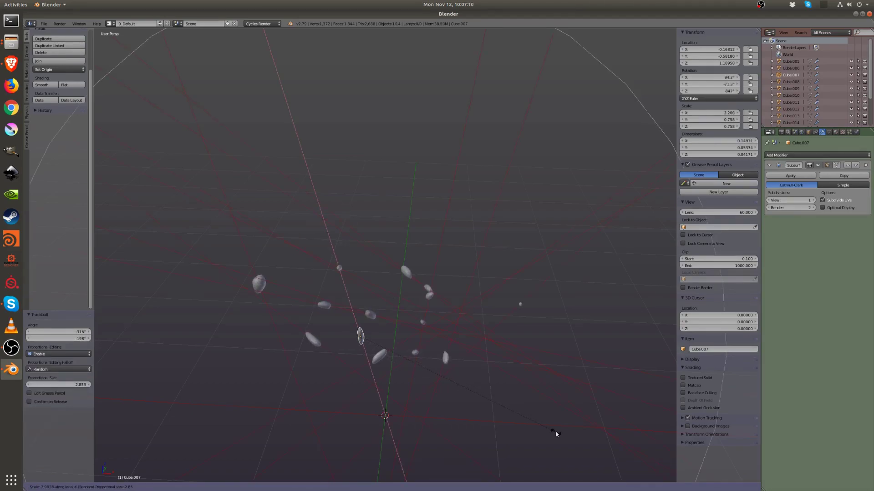
pyautogui.click(470, 389)
# - Deselect the pebbles and show the layer with the sculpted ground and stone blocks together with them
pyautogui.press('Tab')
pyautogui.moveTo(403, 350); pyautogui.dragTo(410, 301, button='middle')
pyautogui.press('Tab')
pyautogui.scroll(3, 367, 337)
pyautogui.press('a')
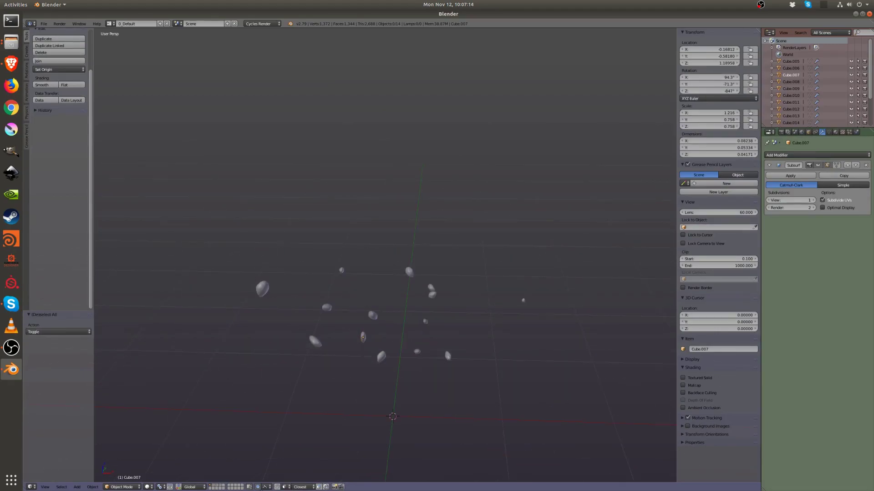
pyautogui.keyDown('shift'); pyautogui.click(211, 485); pyautogui.keyUp('shift')
pyautogui.moveTo(362, 346); pyautogui.dragTo(359, 322, button='middle')
pyautogui.scroll(2, 362, 360)
pyautogui.press('a')
pyautogui.rightClick(362, 347)
pyautogui.press('g')
pyautogui.click(380, 347)
pyautogui.hotkey('ctrl', 'z')
# - With proportional editing off, rotate the selected pebble in the middle of the group and move it into the ground surface
pyautogui.press('r')
pyautogui.click(355, 336)
pyautogui.press('r')
pyautogui.click(378, 386)
pyautogui.press('g')
pyautogui.click(377, 387)
# - Rotate the neighbouring pebble in front freely and reposition it so it sits on the ground
pyautogui.rightClick(337, 364)
pyautogui.rightClick(334, 360)
pyautogui.press('r')
# - Rotate the front pebble Cube.005 freely and seat it in the ground surface
pyautogui.press('r')
pyautogui.click(411, 293)
pyautogui.press('g')
pyautogui.click(414, 288)
pyautogui.press('g')
pyautogui.click(384, 330)
pyautogui.rightClick(352, 377)
pyautogui.press('r')
pyautogui.press('r')
pyautogui.click(366, 346)
pyautogui.press('g')
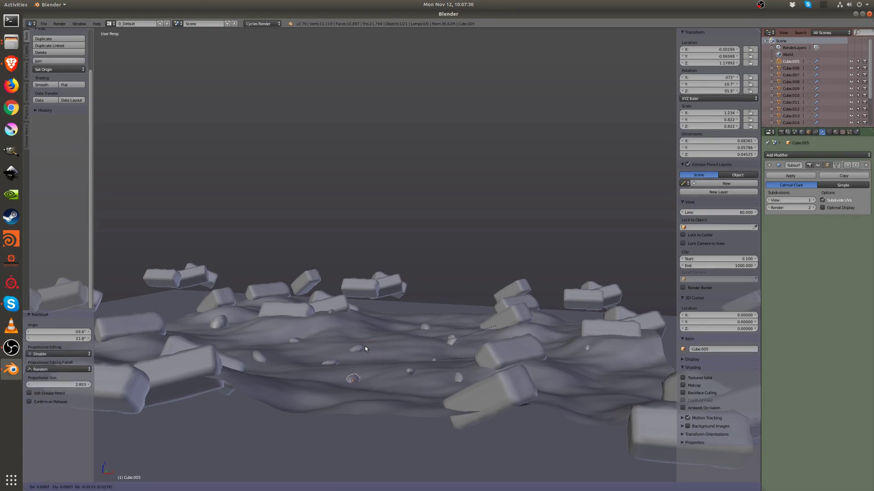
pyautogui.click(365, 346)
# - Rotate pebble Cube.006 and lower it into the ground, adjusting both its angle and position a second time
pyautogui.rightClick(409, 372)
pyautogui.press('r')
pyautogui.press('r')
pyautogui.click(399, 374)
pyautogui.press('g')
pyautogui.click(399, 376)
# - Rotate the pebble beside the nearby tilted block freely and settle it into the ground
pyautogui.press('r')
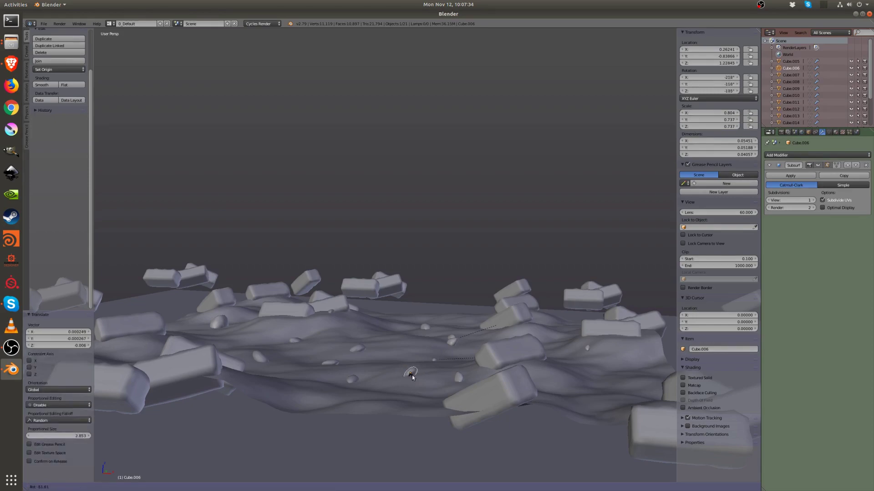
pyautogui.click(402, 380)
pyautogui.press('g')
pyautogui.click(400, 383)
pyautogui.rightClick(458, 379)
# - Rotate pebble Cube.015 freely and lower it onto the slope
pyautogui.press('r')
pyautogui.press('r')
pyautogui.click(503, 344)
pyautogui.press('g')
pyautogui.click(501, 349)
pyautogui.moveTo(501, 350); pyautogui.dragTo(391, 374, button='middle')
pyautogui.rightClick(423, 339)
pyautogui.press('r')
pyautogui.press('r')
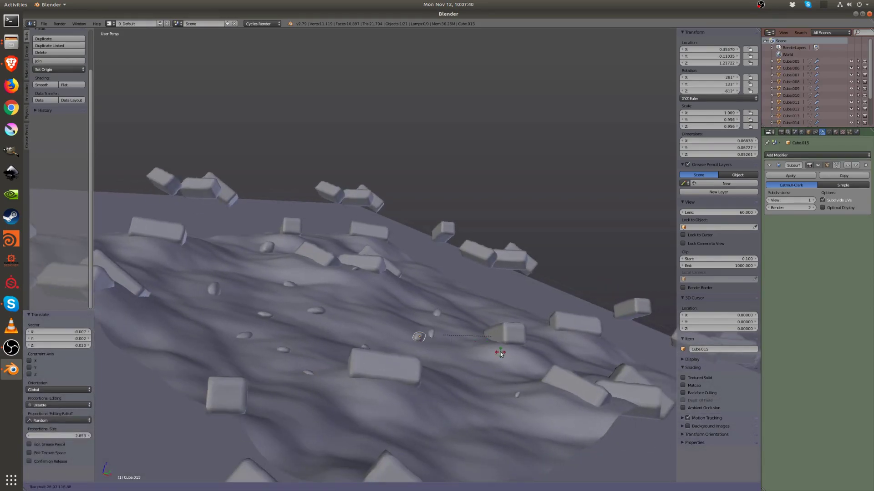
pyautogui.click(498, 332)
pyautogui.moveTo(498, 331); pyautogui.dragTo(446, 356, button='middle')
pyautogui.press('g')
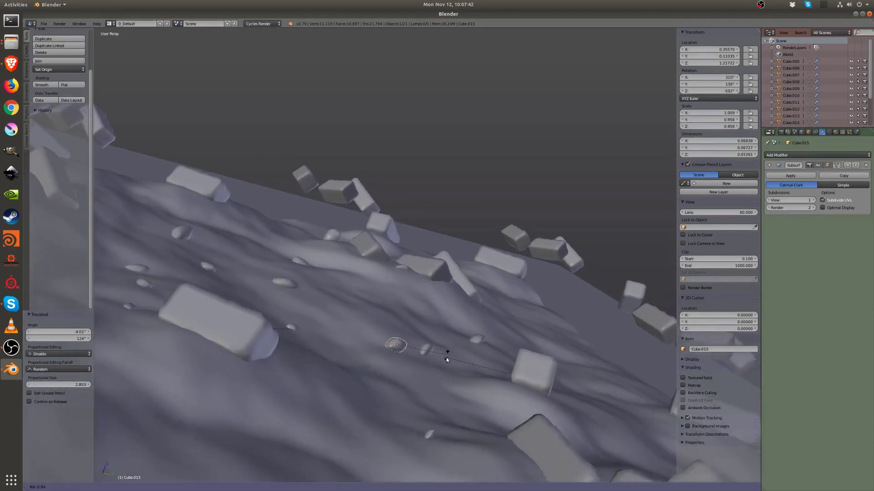
pyautogui.click(440, 363)
# - Rotate pebble Cube.010, next to Cube.015, freely and move it into the slope
pyautogui.rightClick(425, 350)
pyautogui.press('r')
pyautogui.press('r')
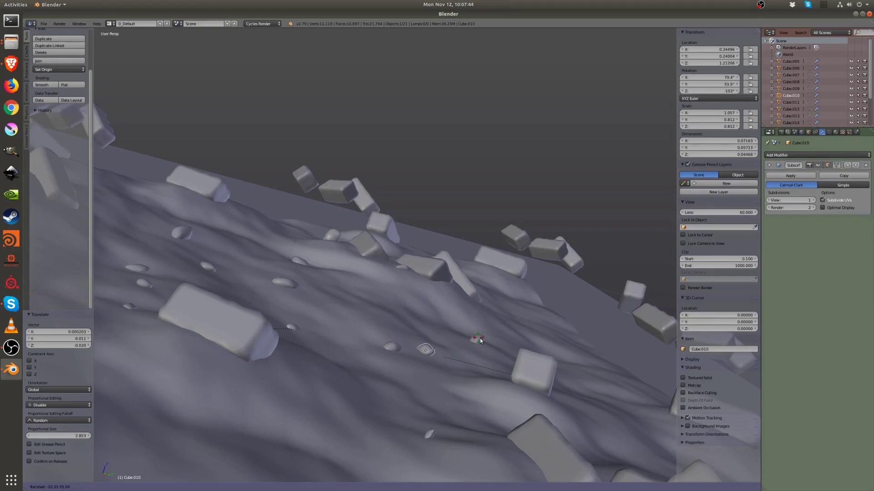
pyautogui.click(497, 339)
pyautogui.press('g')
pyautogui.click(488, 337)
# - Rotate the pebble behind Cube.010 freely, then rotate the small outlying pebble Cube.014 and sink it into the ground
pyautogui.rightClick(482, 340)
pyautogui.press('r')
pyautogui.press('r')
pyautogui.click(424, 426)
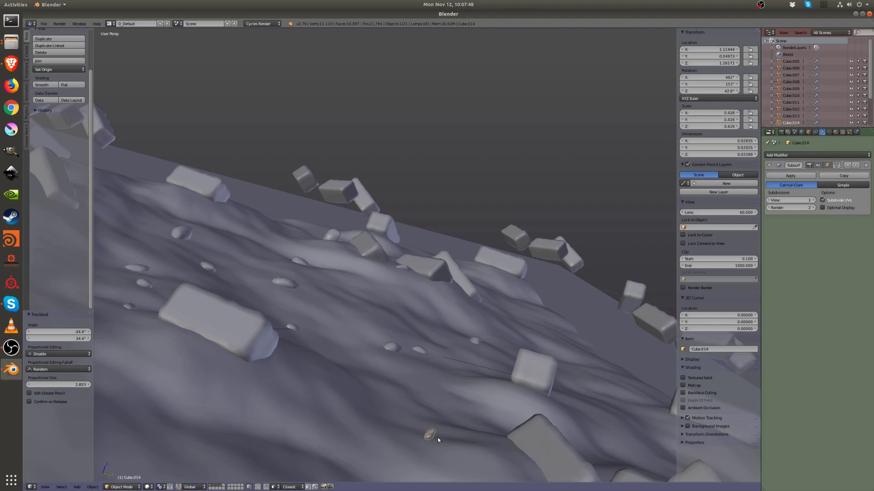
pyautogui.moveTo(434, 437); pyautogui.dragTo(474, 362, button='middle')
pyautogui.press('r')
pyautogui.click(435, 403)
pyautogui.press('g')
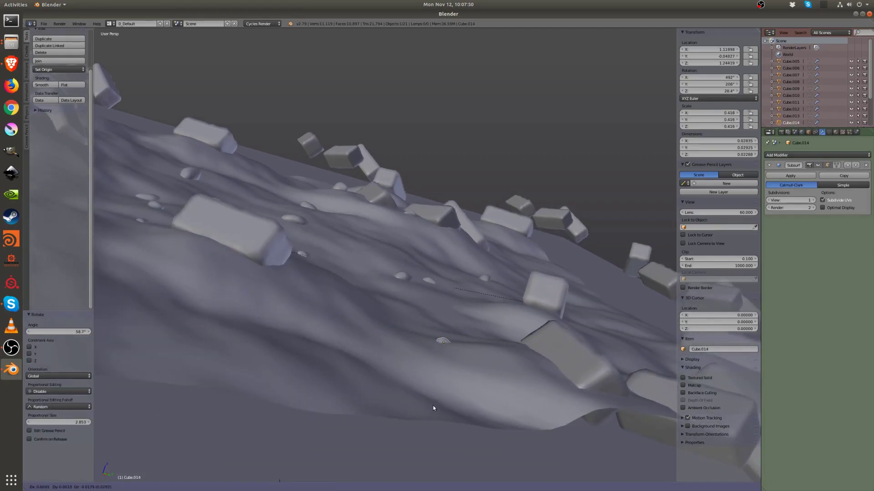
pyautogui.click(433, 406)
# - Select pebble Cube.012, rotate it slightly and seat it in the ground
pyautogui.press('a')
pyautogui.moveTo(433, 405); pyautogui.dragTo(420, 273, button='middle')
pyautogui.rightClick(423, 260)
pyautogui.moveTo(492, 307); pyautogui.dragTo(493, 273, button='middle')
pyautogui.press('r')
pyautogui.click(494, 305)
pyautogui.press('g')
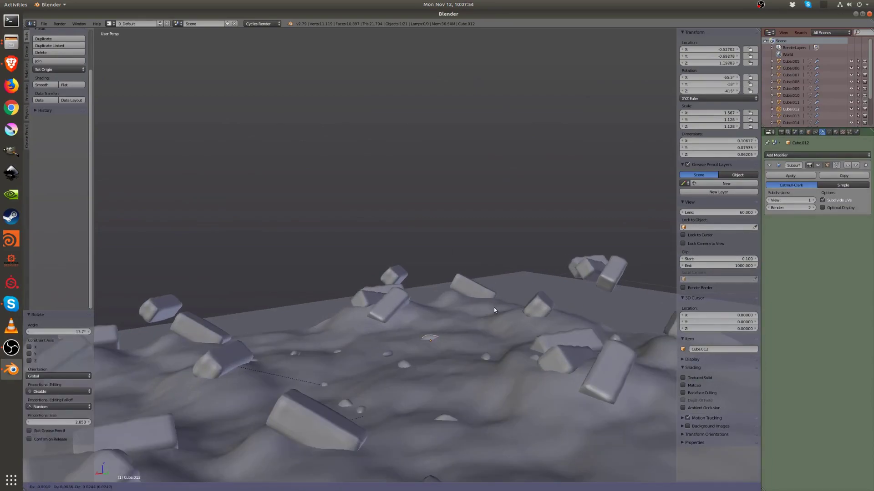
pyautogui.click(493, 308)
# - Rotate the large outlying pebble Cube.018 freely and move it about 0.28 in X and 0.56 in Y in the top view
pyautogui.moveTo(515, 354); pyautogui.dragTo(447, 333, button='middle')
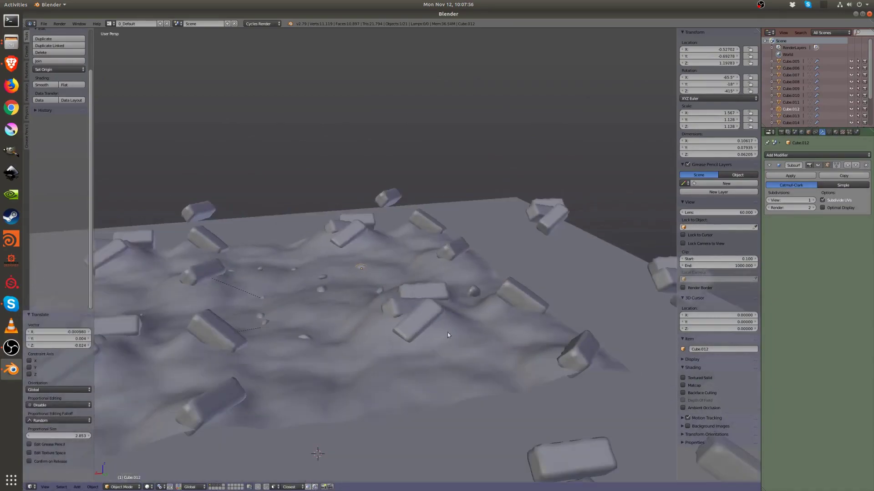
pyautogui.rightClick(473, 294)
pyautogui.press('r')
pyautogui.press('r')
pyautogui.click(482, 238)
pyautogui.press('KP_7')
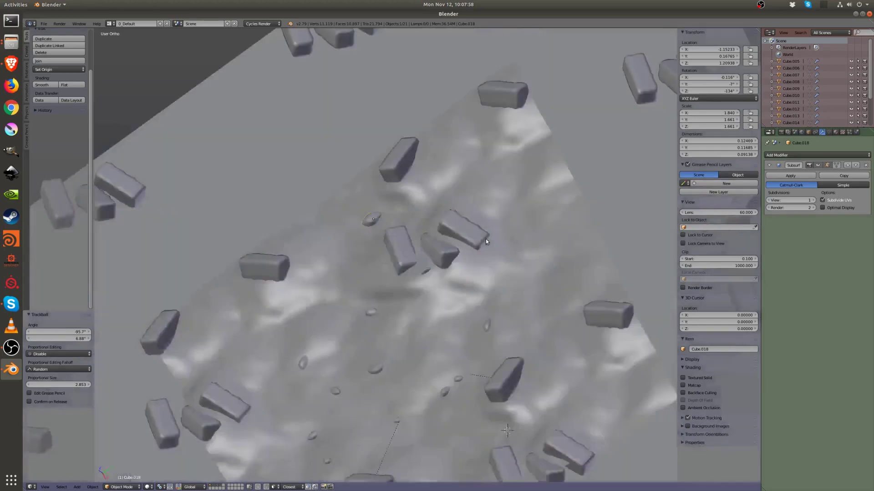
pyautogui.press('z')
pyautogui.press('g')
pyautogui.click(386, 217)
# - Adjust the height of pebble Cube.018 so it rests in the ground beside the blocks
pyautogui.moveTo(381, 225)
pyautogui.keyDown('shift'); pyautogui.mouseDown(button='middle')
pyautogui.moveTo(406, 267)
pyautogui.moveTo(373, 170)
pyautogui.mouseUp(button='middle'); pyautogui.keyUp('shift')
pyautogui.press('z')
pyautogui.scroll(2, 385, 250)
pyautogui.press('g')
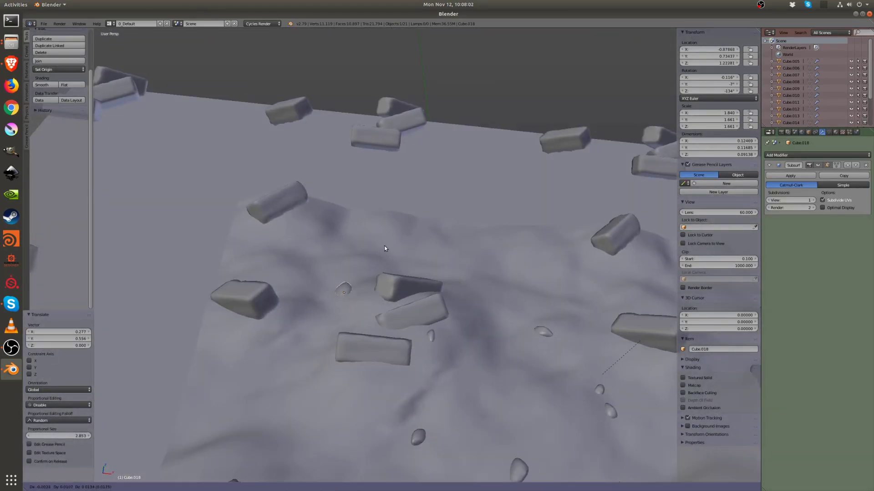
pyautogui.click(384, 245)
# - In the top wireframe view, move the small outlying pebble Cube.014 inside the tile boundary
pyautogui.press('KP_7')
pyautogui.press('z')
pyautogui.scroll(-3, 445, 277)
pyautogui.scroll(1, 500, 306)
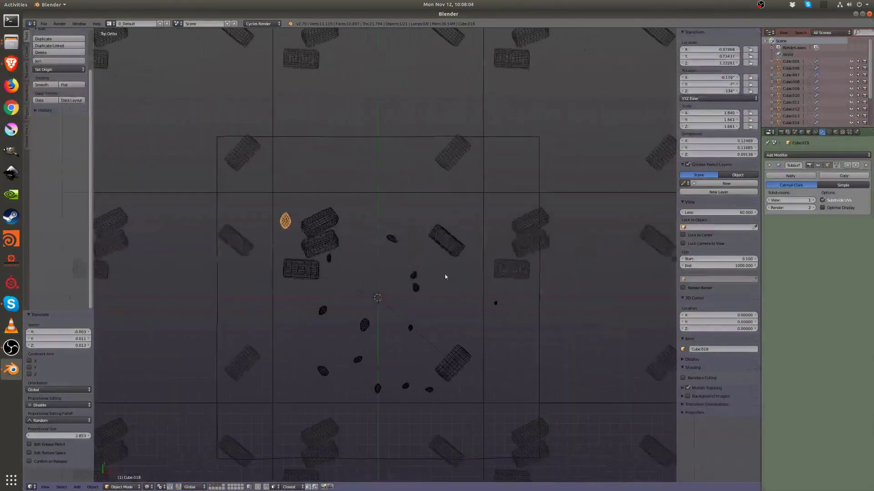
pyautogui.rightClick(495, 304)
pyautogui.press('g')
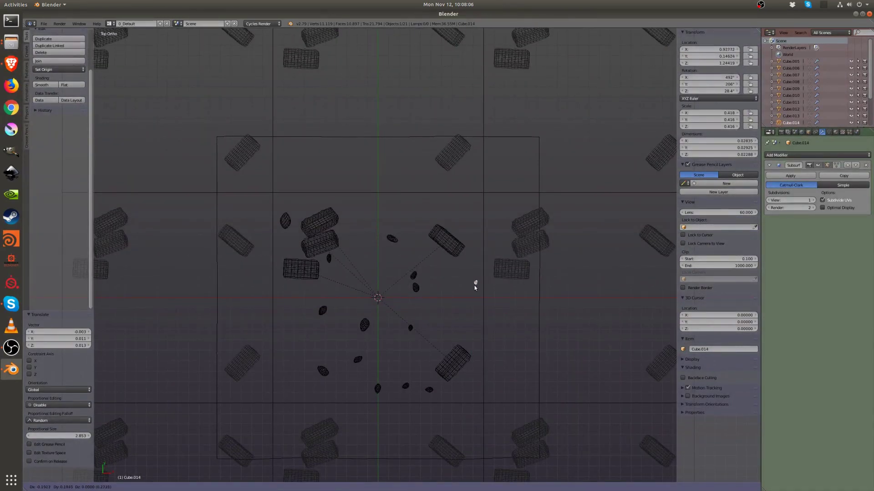
pyautogui.click(476, 288)
# - Enlarge pebble Cube.014 to a scale of about 0.71 and lower it into the ground
pyautogui.scroll(6, 480, 293)
pyautogui.press('z')
pyautogui.press('s')
pyautogui.click(426, 341)
pyautogui.moveTo(426, 340); pyautogui.dragTo(512, 355, button='middle')
pyautogui.press('g')
pyautogui.click(516, 358)
# - From the top view, shift pebble Cube.014 closer to the tile edge, enlarge it to a scale of about 1.09 and rotate it
pyautogui.press('KP_7')
pyautogui.press('z')
pyautogui.scroll(-6, 465, 349)
pyautogui.scroll(2, 458, 325)
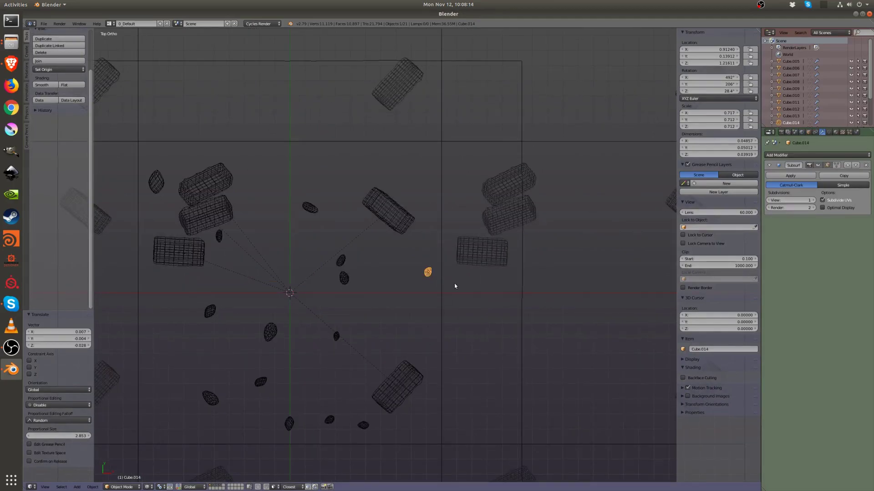
pyautogui.press('g')
pyautogui.click(473, 303)
pyautogui.press('s')
pyautogui.click(500, 319)
pyautogui.press('r')
pyautogui.click(473, 366)
pyautogui.press('z')
pyautogui.moveTo(401, 301)
pyautogui.mouseDown(button='middle')
pyautogui.moveTo(398, 286)
pyautogui.moveTo(424, 337)
pyautogui.moveTo(320, 239)
pyautogui.moveTo(414, 266)
pyautogui.moveTo(362, 271)
pyautogui.mouseUp(button='middle')
pyautogui.press('a')
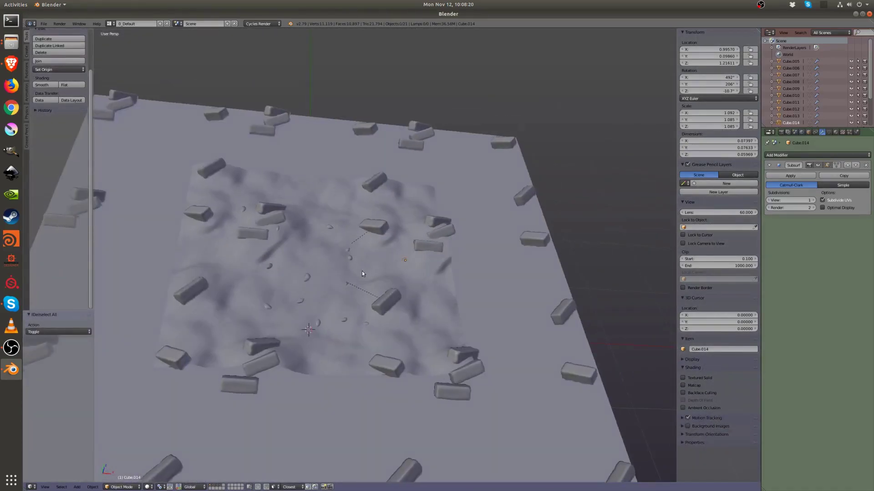
pyautogui.scroll(-1, 361, 270)
pyautogui.scroll(6, 299, 274)
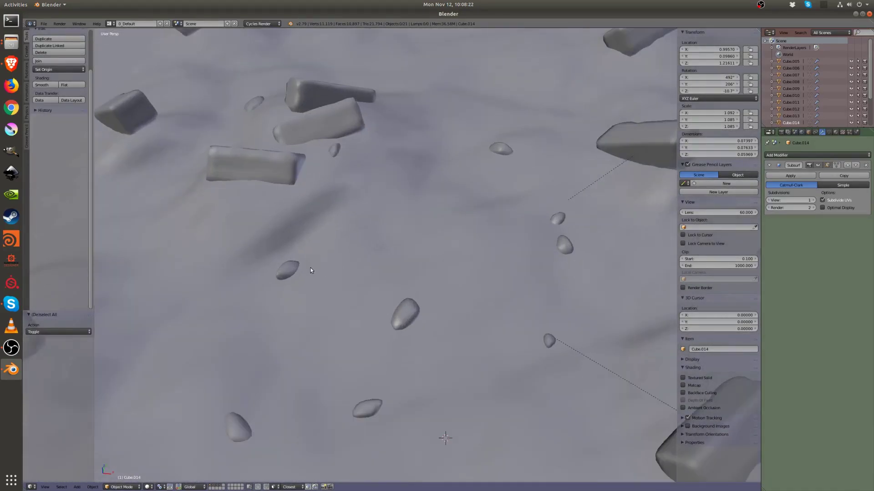
pyautogui.moveTo(346, 290); pyautogui.dragTo(351, 216, button='middle')
pyautogui.press('r')
pyautogui.press('r')
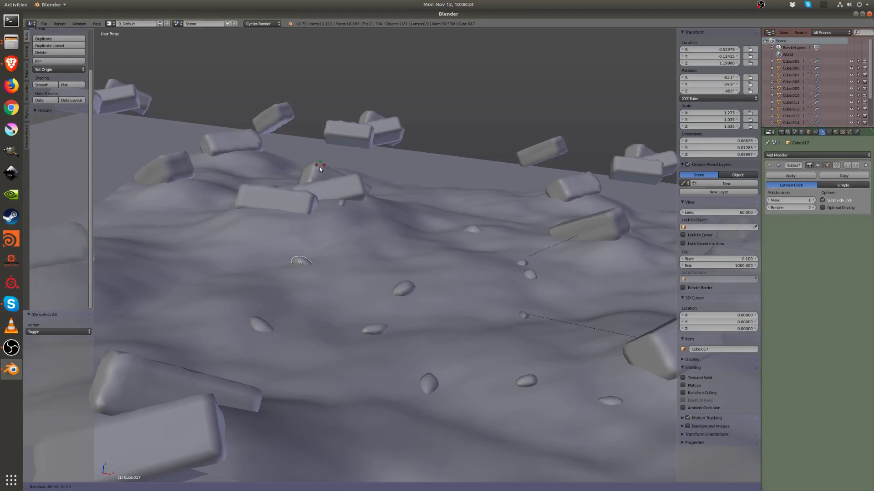
pyautogui.rightClick(319, 167)
# - Duplicate pebble Cube.011, shrink the copy to a scale of about 0.81, rotate it and leave it beside the original
pyautogui.scroll(-8, 348, 283)
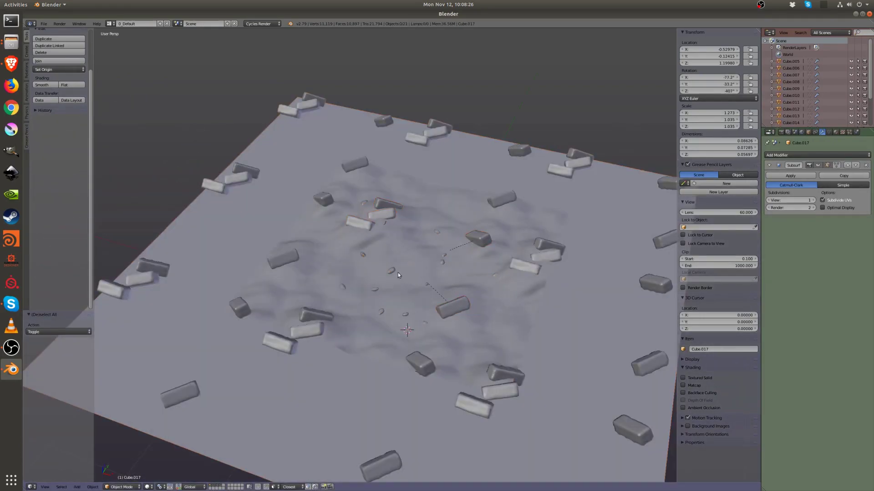
pyautogui.scroll(5, 391, 282)
pyautogui.moveTo(406, 243); pyautogui.dragTo(412, 272, button='middle')
pyautogui.hotkey('shift', 'd')
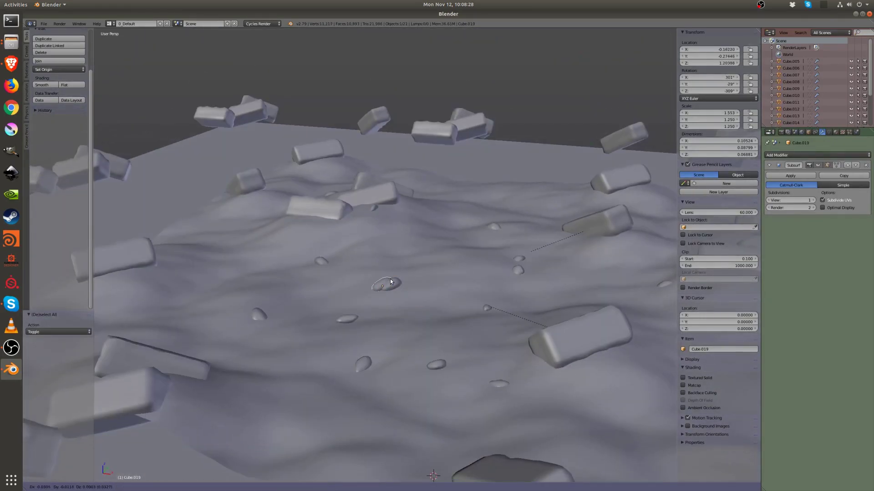
pyautogui.click(424, 324)
pyautogui.press('s')
pyautogui.click(396, 312)
pyautogui.press('r')
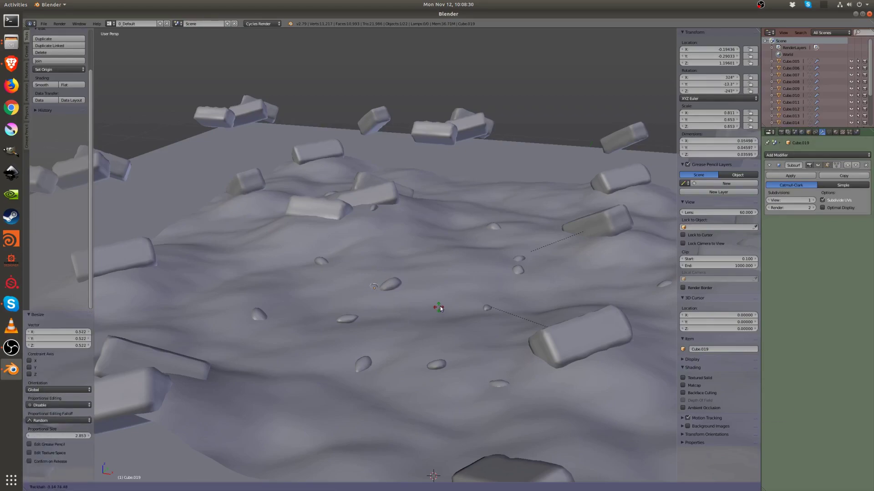
pyautogui.click(440, 309)
pyautogui.press('a')
# - Move the larger pebble Cube.011 slightly away from its small copy
pyautogui.moveTo(386, 298); pyautogui.dragTo(396, 240, button='middle')
pyautogui.rightClick(397, 290)
pyautogui.moveTo(413, 294); pyautogui.dragTo(372, 285, button='middle')
pyautogui.press('g')
pyautogui.click(414, 290)
pyautogui.press('a')
# - Hide the block and ground layers so only the loose pebbles and the nine-face plane are shown
pyautogui.scroll(-4, 392, 282)
pyautogui.scroll(-2, 391, 283)
pyautogui.scroll(-2, 389, 297)
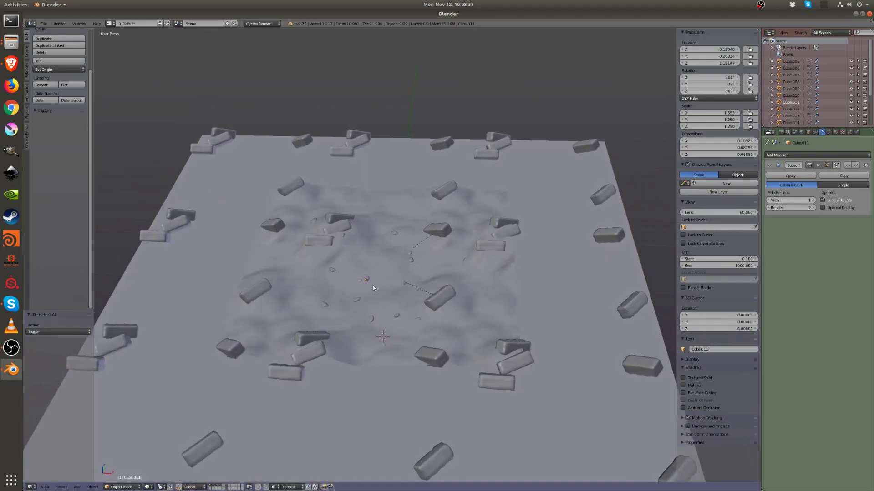
pyautogui.click(220, 487)
pyautogui.click(214, 487)
pyautogui.keyDown('shift'); pyautogui.click(211, 487); pyautogui.keyUp('shift')
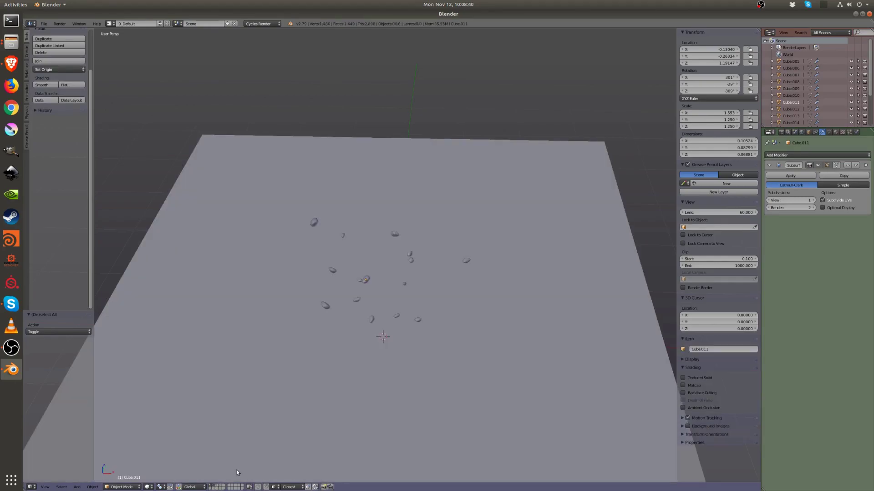
# - Select all pebbles with the nine-face plane as the active object and parent them to it as Object
pyautogui.press('z')
pyautogui.press('a')
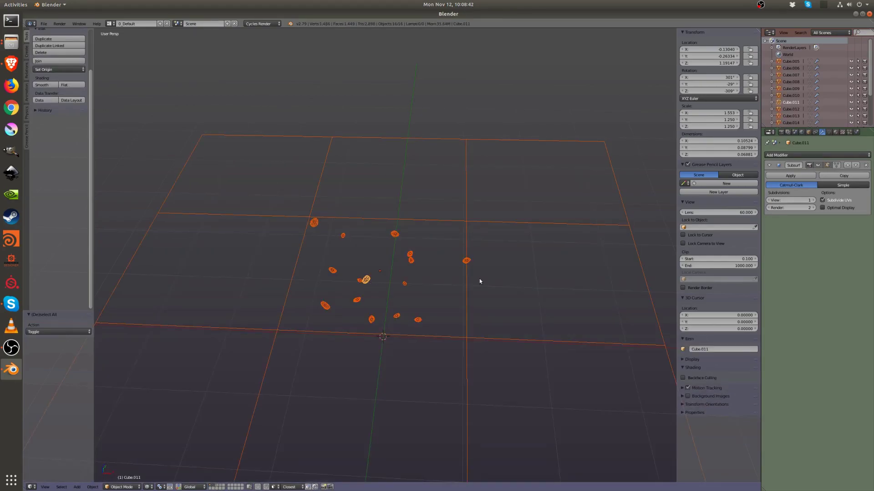
pyautogui.keyDown('shift'); pyautogui.rightClick(471, 288); pyautogui.keyUp('shift')
pyautogui.press('a')
pyautogui.press('a')
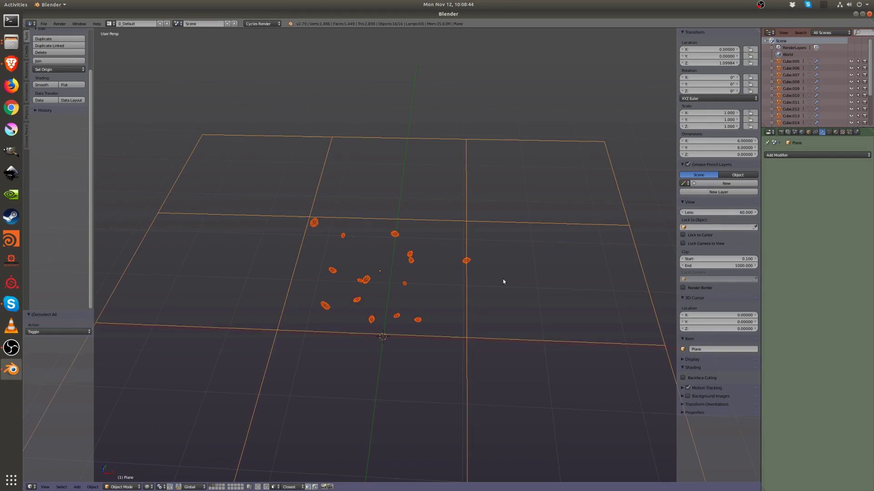
pyautogui.hotkey('ctrl', 'p')
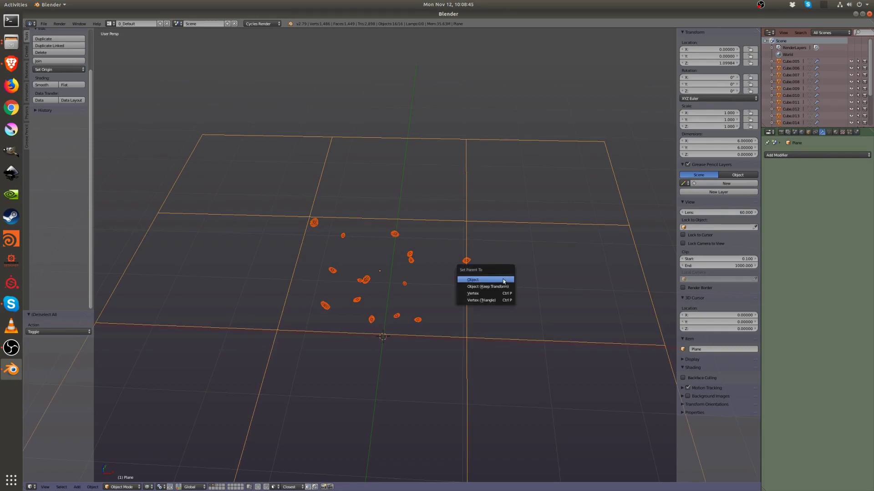
pyautogui.click(472, 280)
pyautogui.press('z')
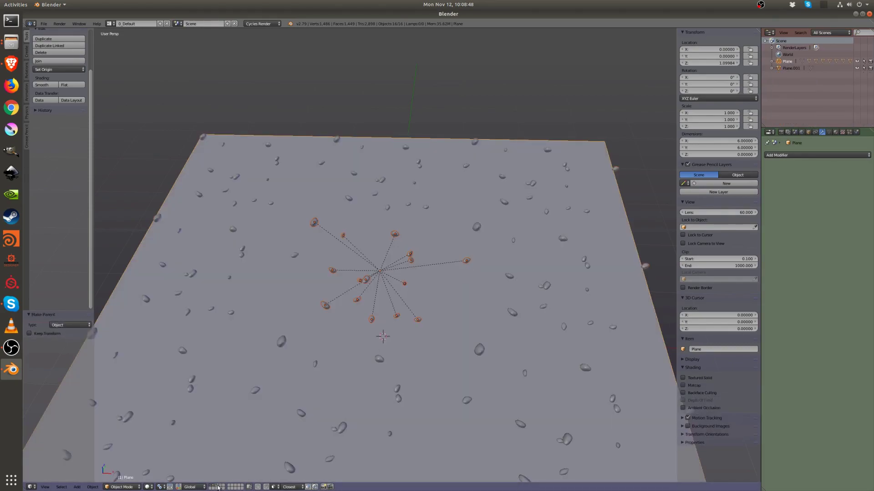
# - Show the block and ground layers again and check the repeated pebbles along the tile edge from the top in wireframe
pyautogui.keyDown('shift'); pyautogui.click(217, 486); pyautogui.keyUp('shift')
pyautogui.keyDown('shift'); pyautogui.click(220, 486); pyautogui.keyUp('shift')
pyautogui.press('a')
pyautogui.moveTo(342, 395); pyautogui.dragTo(393, 310, button='middle')
pyautogui.press('KP_7')
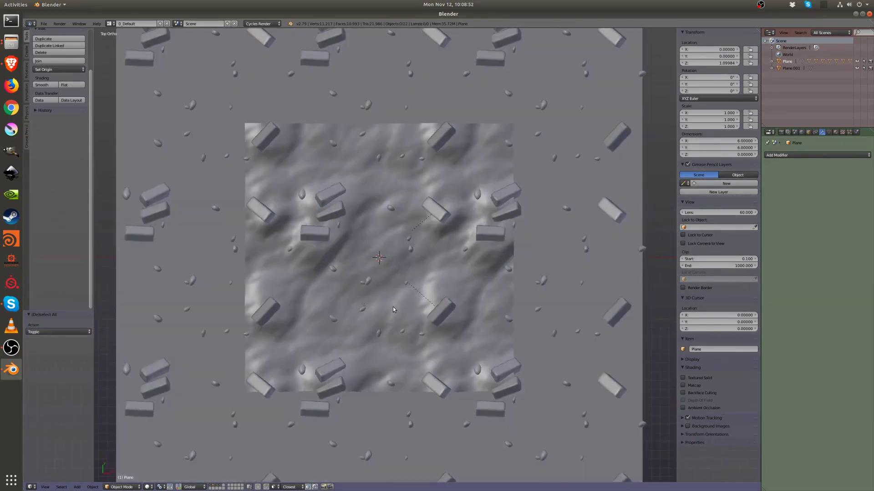
pyautogui.rightClick(464, 250)
pyautogui.press('z')
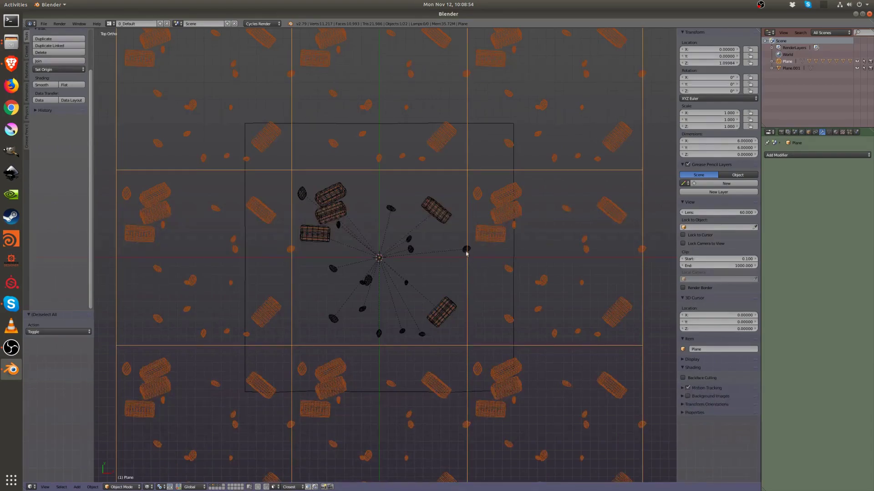
pyautogui.press('z')
pyautogui.moveTo(379, 273)
pyautogui.mouseDown(button='middle')
pyautogui.moveTo(327, 281)
pyautogui.moveTo(389, 255)
pyautogui.moveTo(357, 224)
pyautogui.moveTo(392, 293)
pyautogui.moveTo(359, 246)
pyautogui.moveTo(318, 290)
pyautogui.moveTo(422, 306)
pyautogui.mouseUp(button='middle')
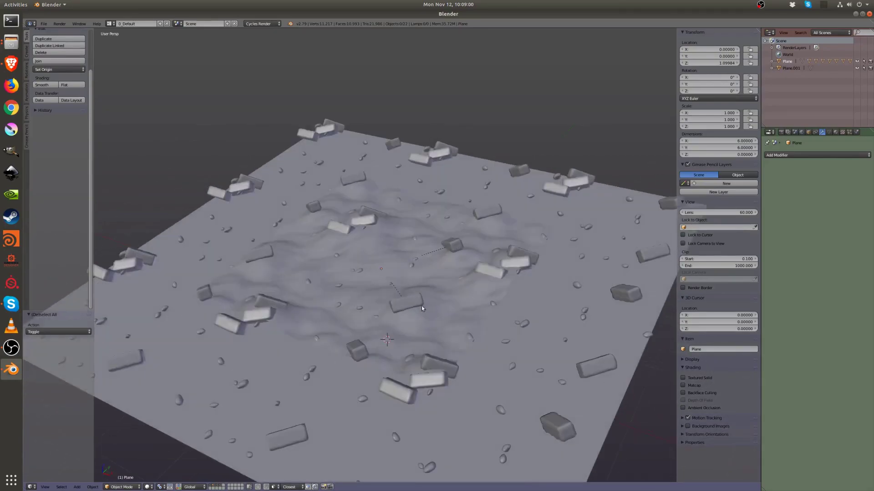
# - Add a plane, move it to its own empty layer, and display that layer together with the tile layers
pyautogui.hotkey('shift', 'a')
pyautogui.moveTo(418, 299)
pyautogui.click(449, 303)
pyautogui.scroll(-2, 368, 308)
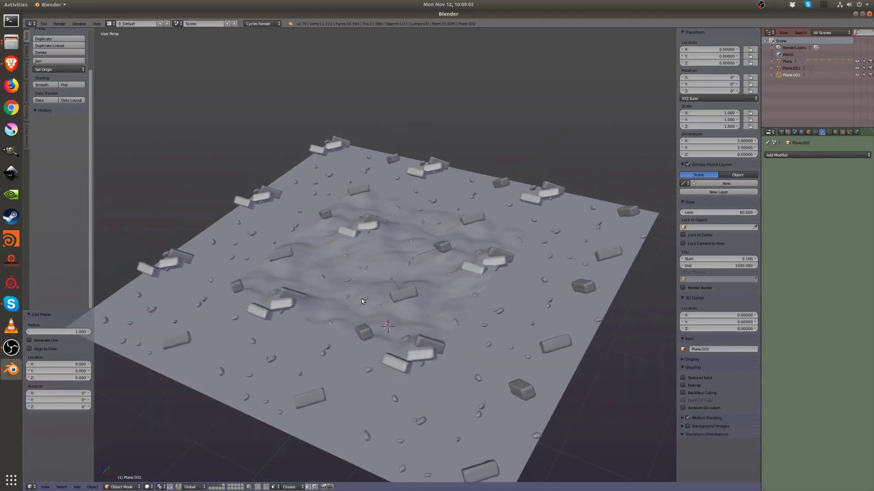
pyautogui.press('m')
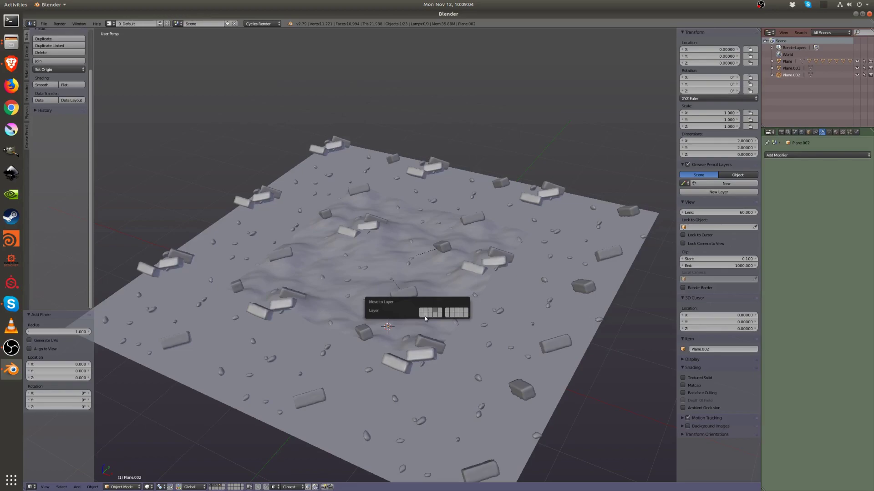
pyautogui.click(441, 316)
pyautogui.click(222, 486)
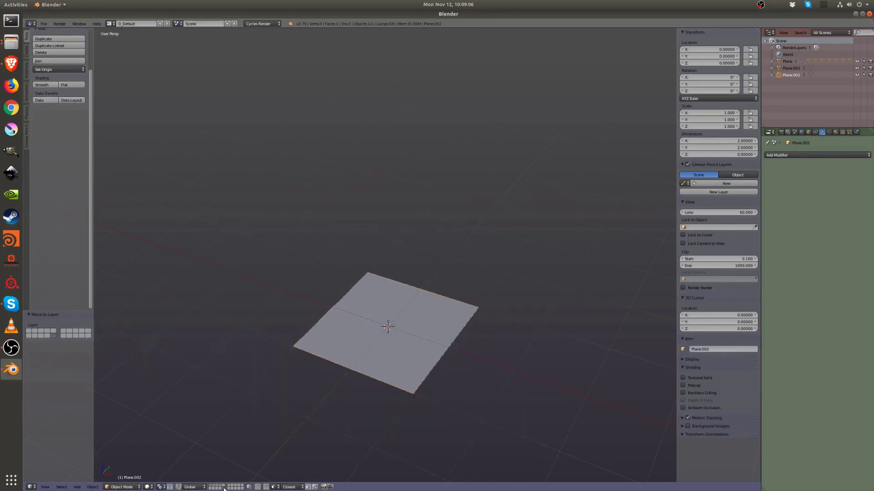
pyautogui.keyDown('shift'); pyautogui.click(216, 485); pyautogui.keyUp('shift')
# - Raise the new plane along Z to a height of about 1.618, above the blocks, and check its coverage from the top
pyautogui.moveTo(323, 412); pyautogui.dragTo(386, 349, button='middle')
pyautogui.press('g')
pyautogui.press('z')
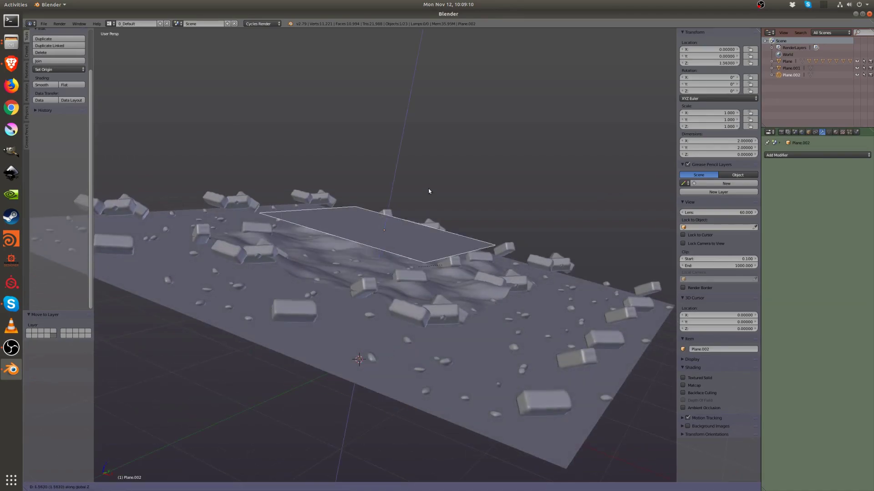
pyautogui.click(432, 219)
pyautogui.press('KP_7')
pyautogui.press('z')
pyautogui.press('z')
pyautogui.moveTo(363, 288); pyautogui.dragTo(314, 178, button='middle')
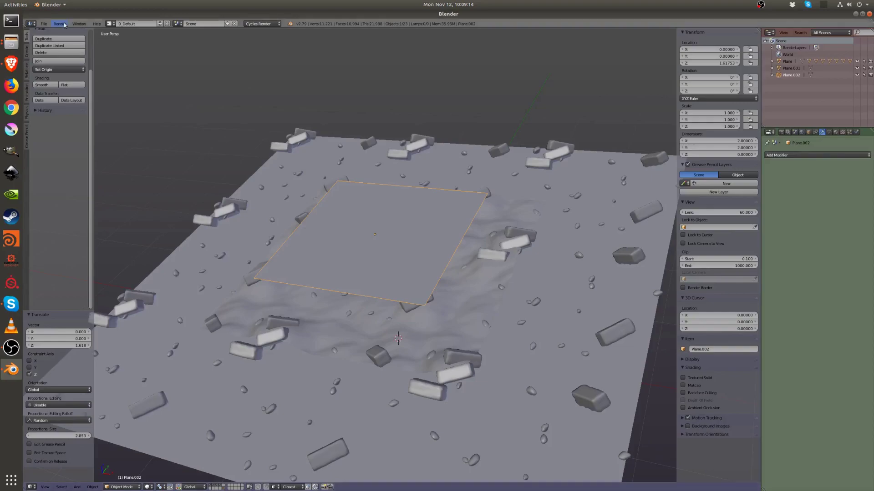
# - Save the scene as tile2.7_test.blend in the home folder
pyautogui.click(44, 24)
pyautogui.click(68, 84)
pyautogui.click(134, 50)
pyautogui.write('1')
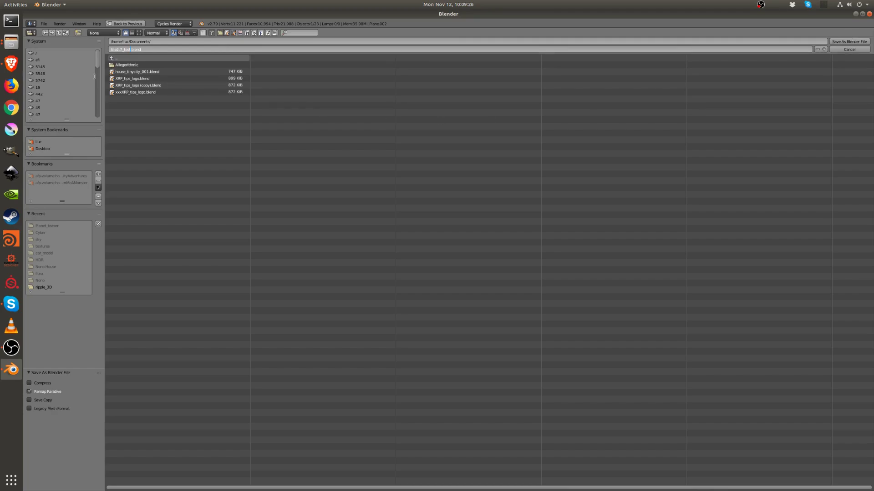
pyautogui.click(39, 141)
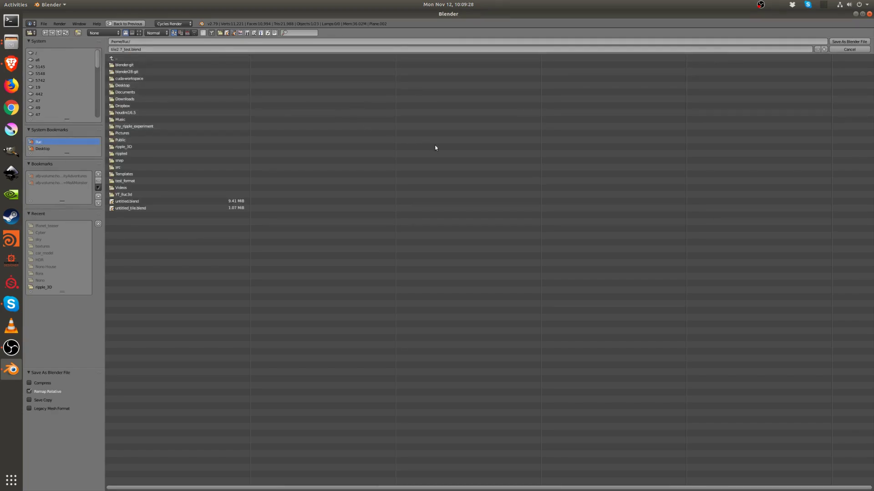
pyautogui.click(845, 42)
# - Split the 3D view vertically and turn the new area into a UV/Image Editor
pyautogui.moveTo(424, 218); pyautogui.dragTo(457, 288, button='middle')
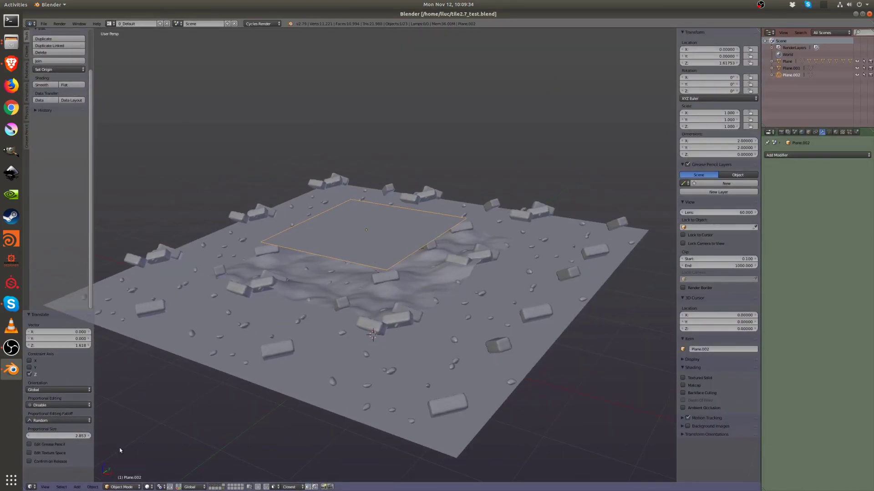
pyautogui.moveTo(24, 488); pyautogui.dragTo(289, 467)
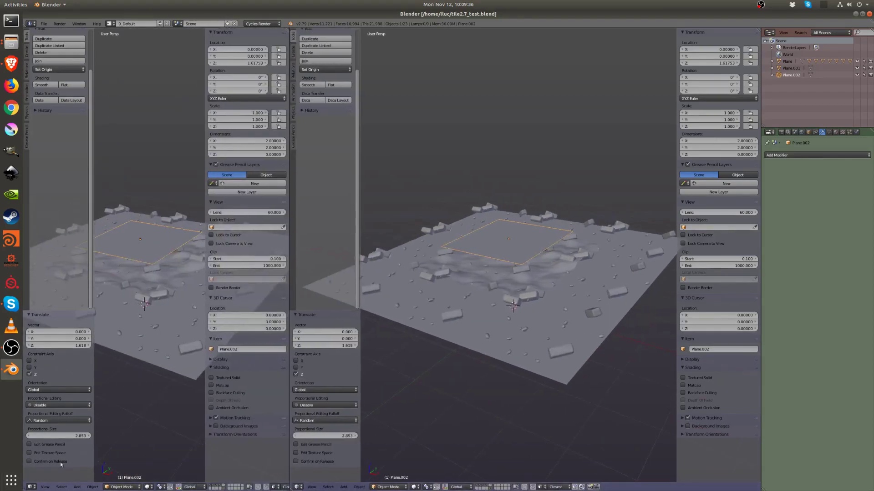
pyautogui.click(30, 487)
pyautogui.click(50, 431)
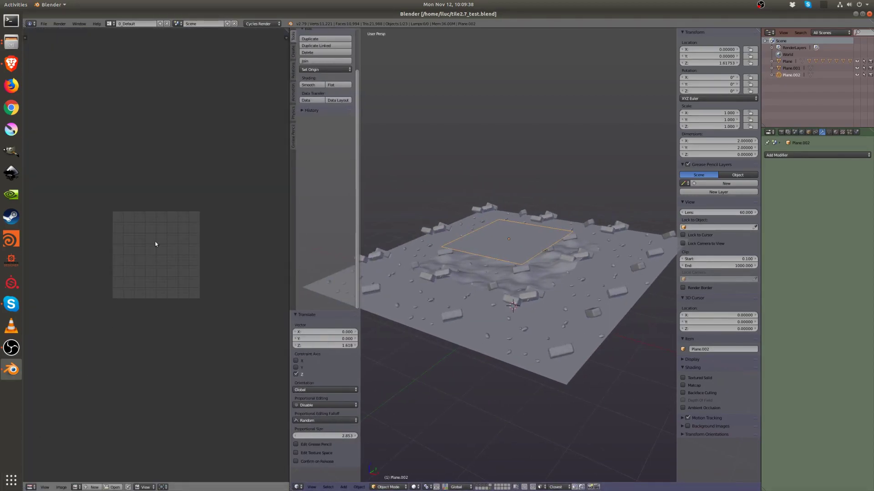
# - Unwrap the raised plane's UVs in Edit Mode and return to Object Mode
pyautogui.press('Tab')
pyautogui.press('u')
pyautogui.click(543, 238)
pyautogui.press('Tab')
pyautogui.scroll(3, 517, 231)
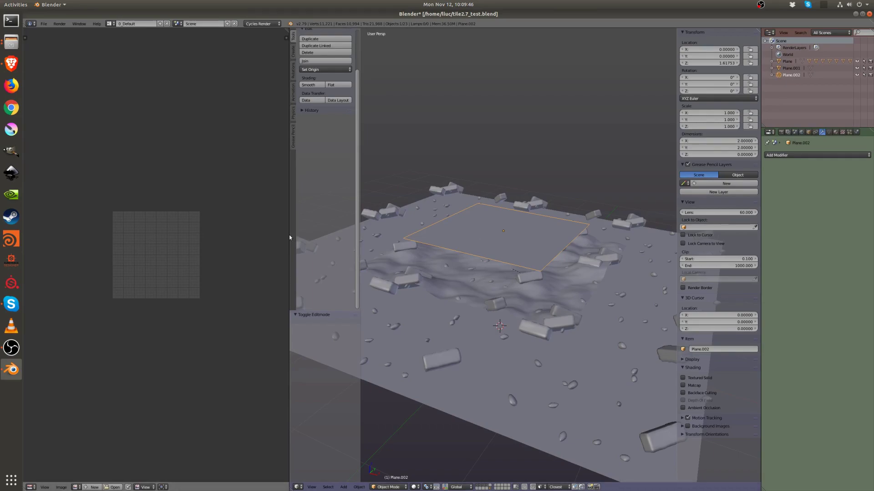
# - Narrow and split the image editor area, turn its upper part into a Node Editor, and create a new material for the raised plane
pyautogui.moveTo(288, 236); pyautogui.dragTo(245, 237)
pyautogui.scroll(-4, 425, 243)
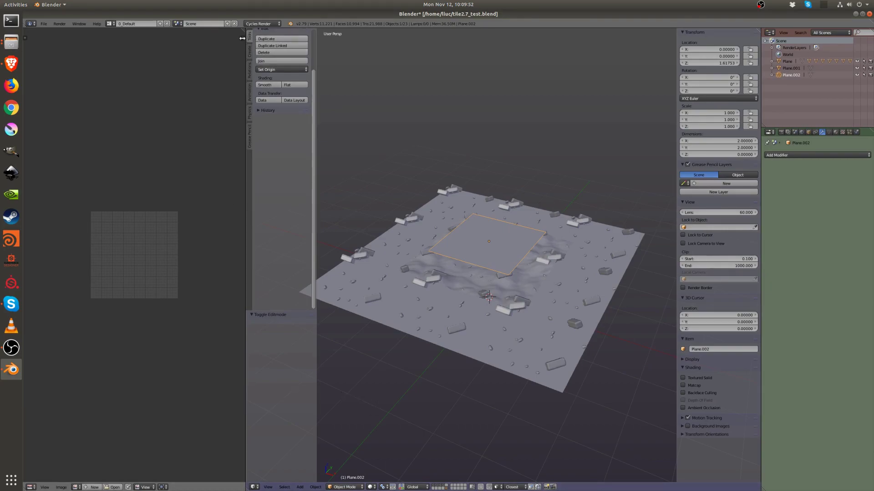
pyautogui.moveTo(239, 36); pyautogui.dragTo(91, 262)
pyautogui.click(30, 257)
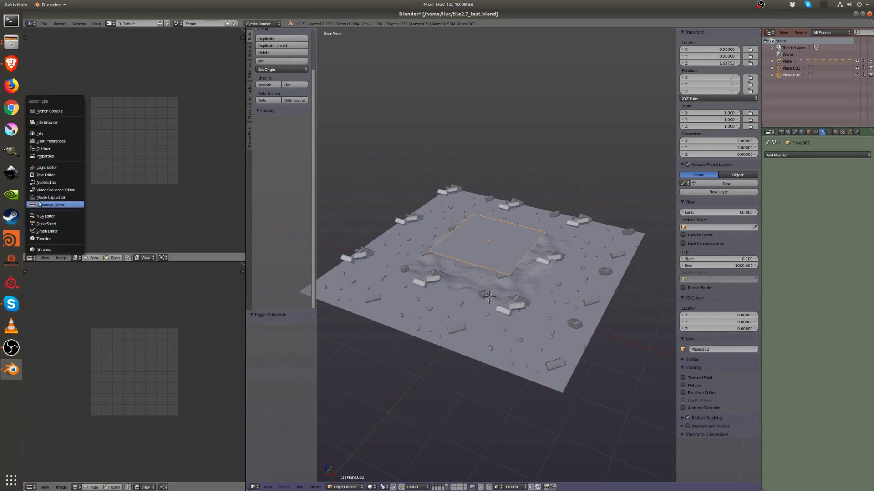
pyautogui.click(45, 182)
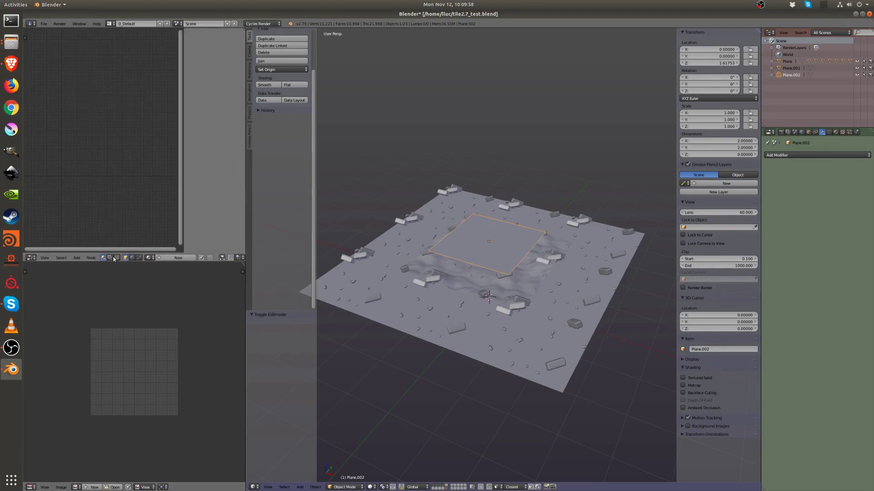
pyautogui.click(175, 258)
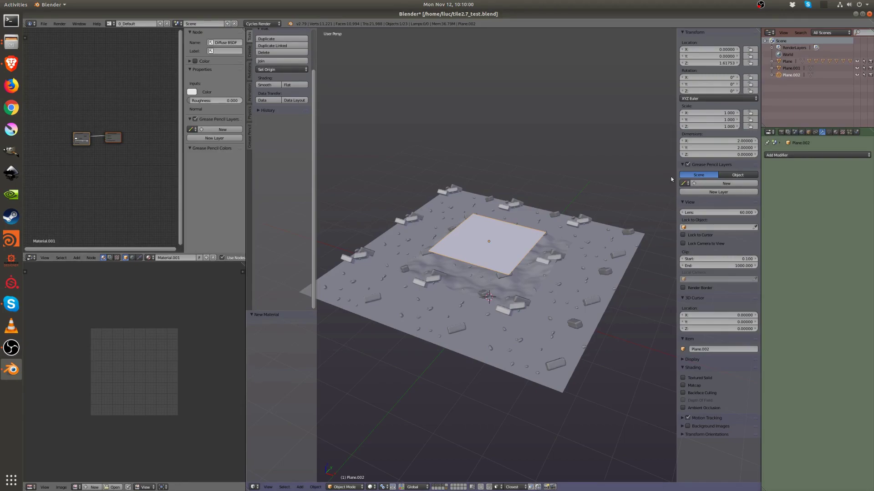
# - Enable Selected to Active in the render Bake settings and select all objects with the raised plane kept active
pyautogui.click(781, 133)
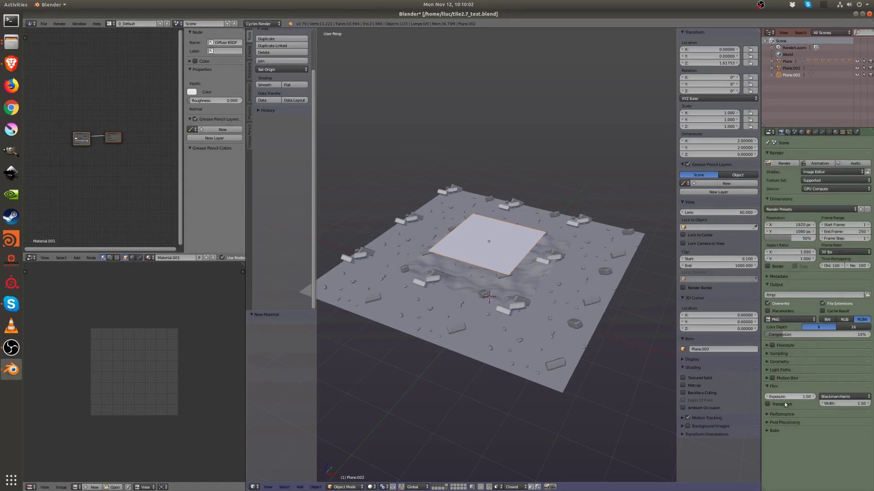
pyautogui.click(776, 431)
pyautogui.scroll(-1, 793, 386)
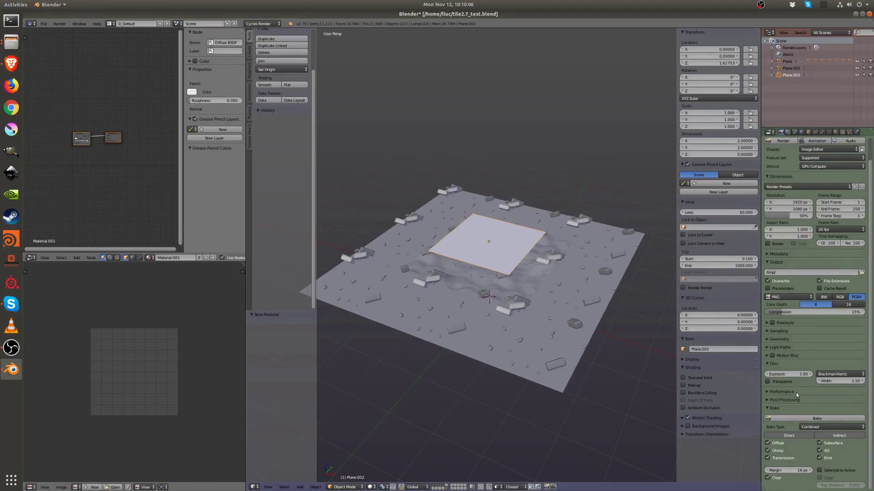
pyautogui.click(819, 470)
pyautogui.press('a')
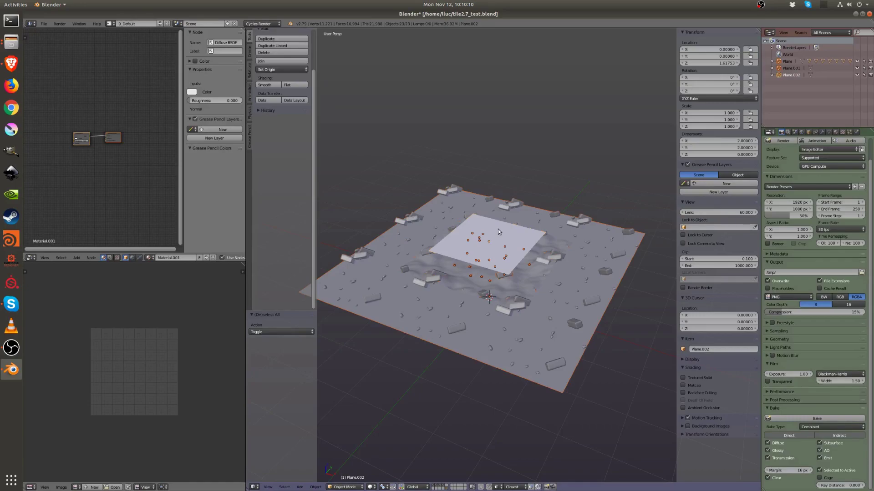
# - Add an unconnected Image Texture node below the Diffuse BSDF in the plane's material
pyautogui.hotkey('shift', 'a')
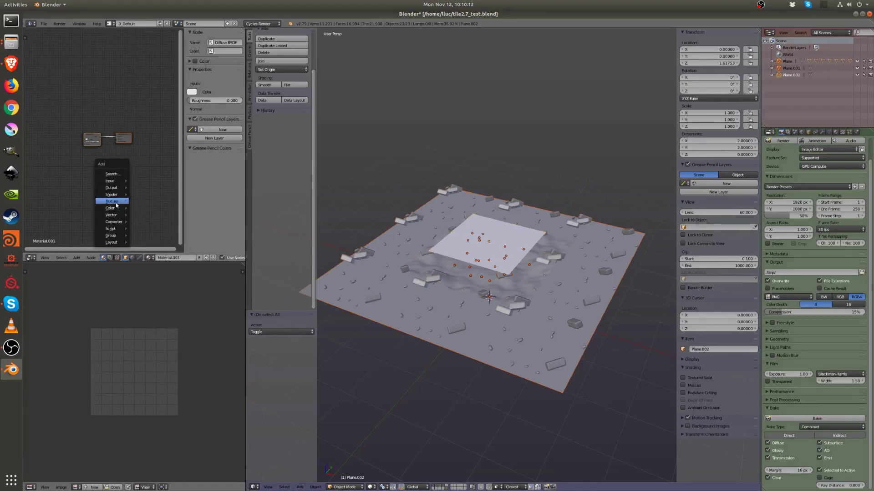
pyautogui.moveTo(117, 206)
pyautogui.click(145, 251)
pyautogui.click(60, 160)
pyautogui.scroll(5, 103, 175)
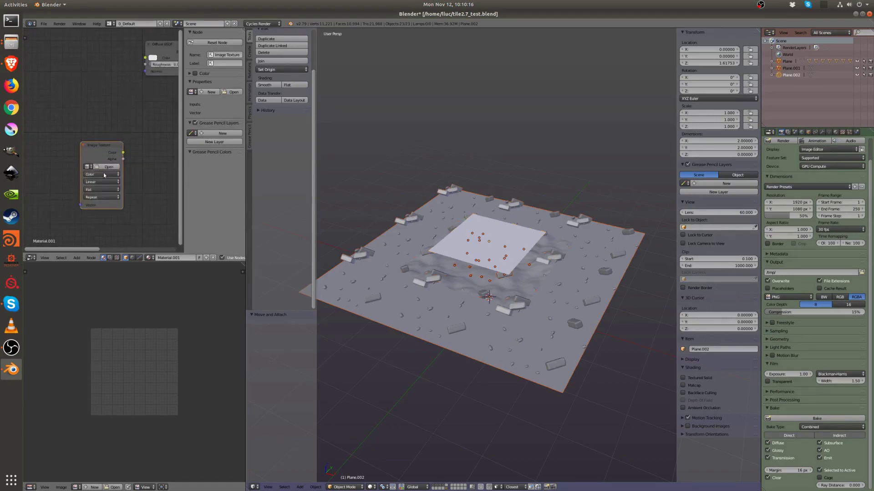
# - Create a blank 1024 x 1024 px image named Untitled and assign it to the Image Texture node
pyautogui.click(93, 487)
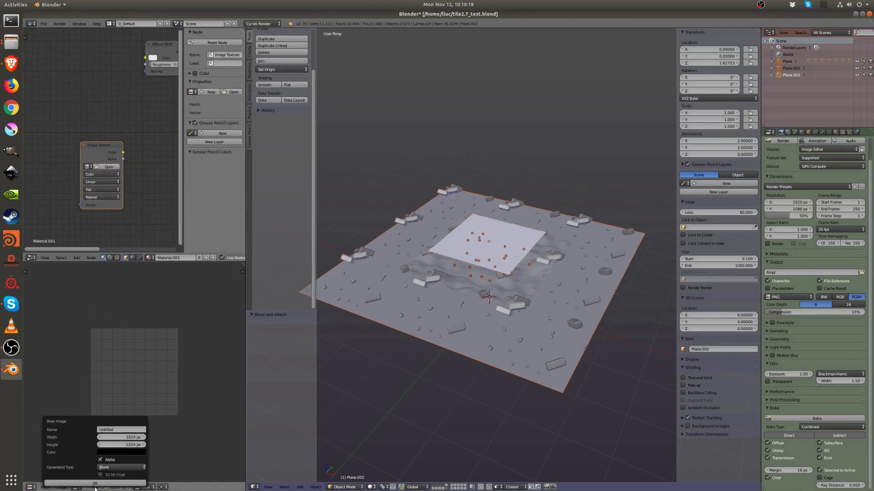
pyautogui.click(94, 483)
pyautogui.click(87, 167)
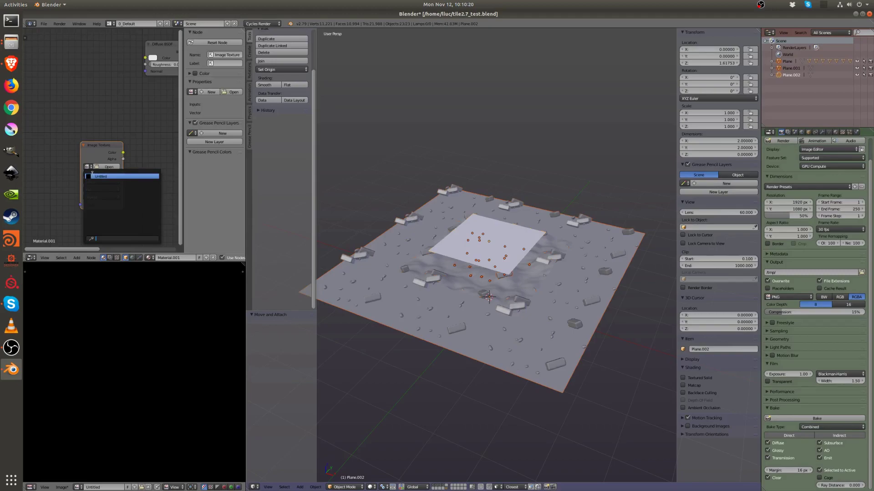
pyautogui.click(96, 177)
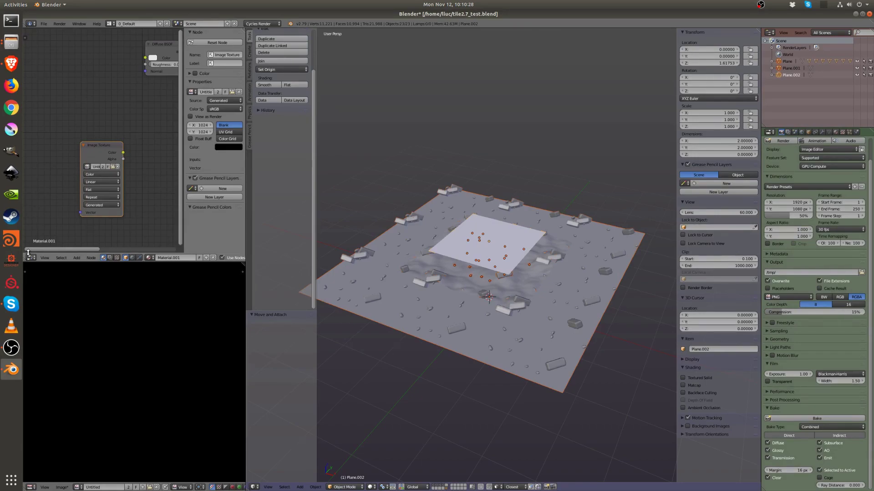
# - Move the Image Texture node farther from the Diffuse BSDF and widen it so its image name is readable
pyautogui.moveTo(102, 147); pyautogui.dragTo(68, 124)
pyautogui.moveTo(88, 193); pyautogui.dragTo(140, 193)
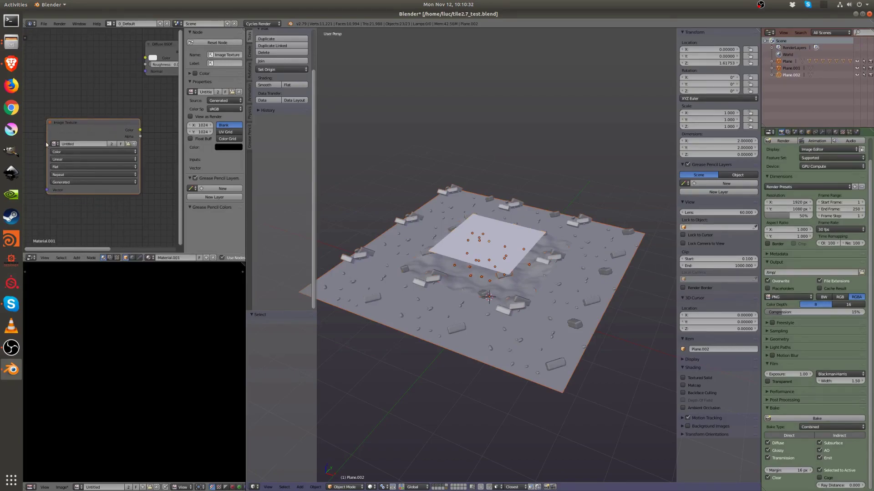
# - Select only the raised plane and set the bake type to Normal
pyautogui.rightClick(462, 234)
pyautogui.moveTo(479, 219); pyautogui.dragTo(501, 223, button='middle')
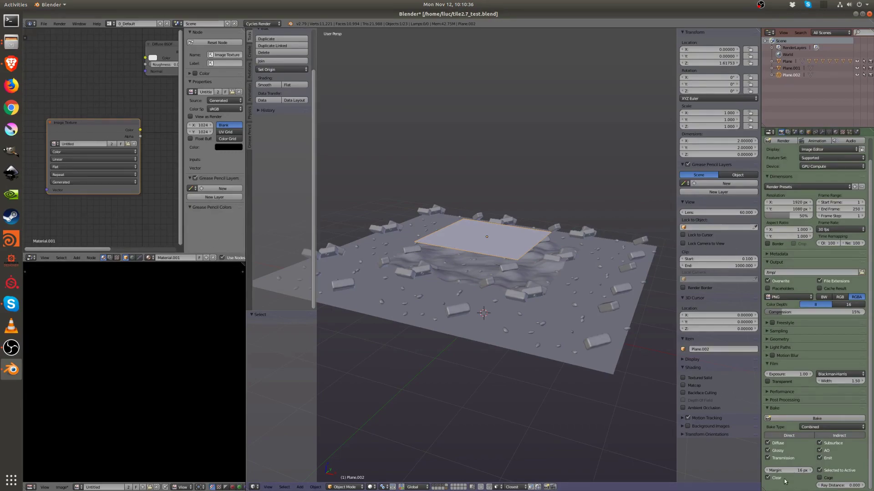
pyautogui.click(808, 427)
pyautogui.click(808, 397)
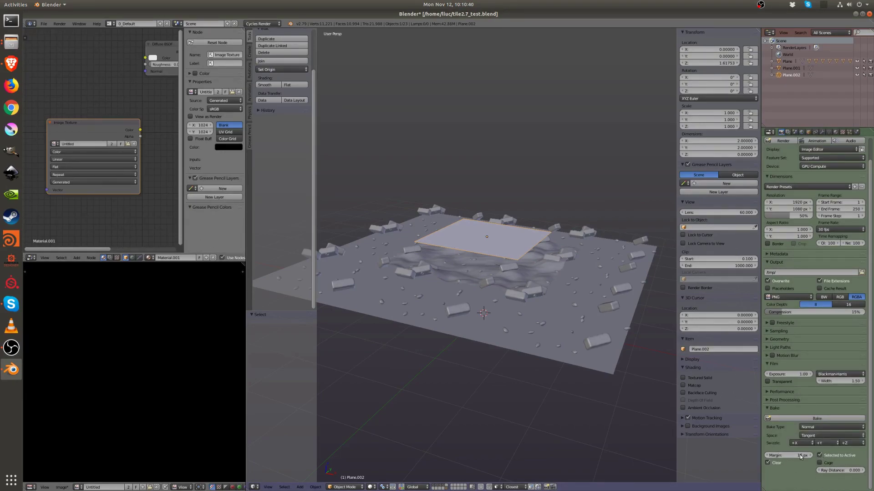
# - Select all objects with the raised plane kept active, and choose the Untitled image in the Image Texture node
pyautogui.moveTo(469, 296); pyautogui.dragTo(476, 257, button='middle')
pyautogui.press('a')
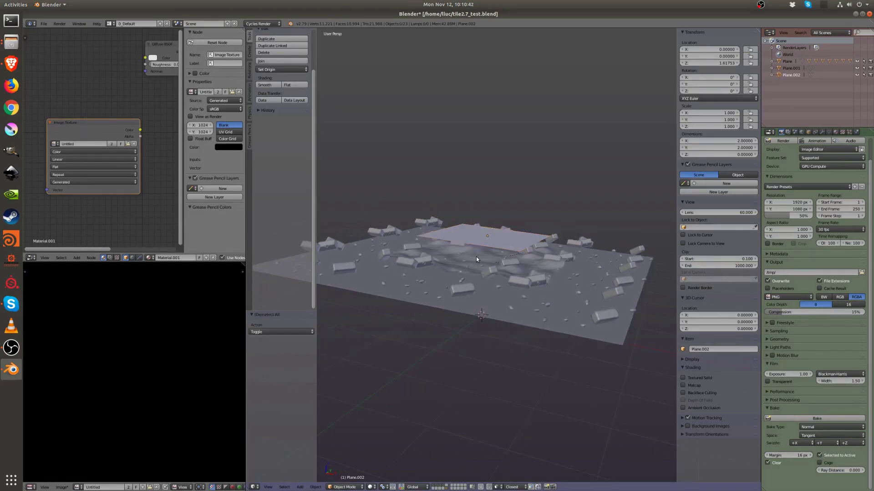
pyautogui.click(54, 145)
pyautogui.click(64, 155)
# - Bake the normal map from the selected objects onto the raised plane's Untitled image, and shift the Image Texture node slightly
pyautogui.click(811, 419)
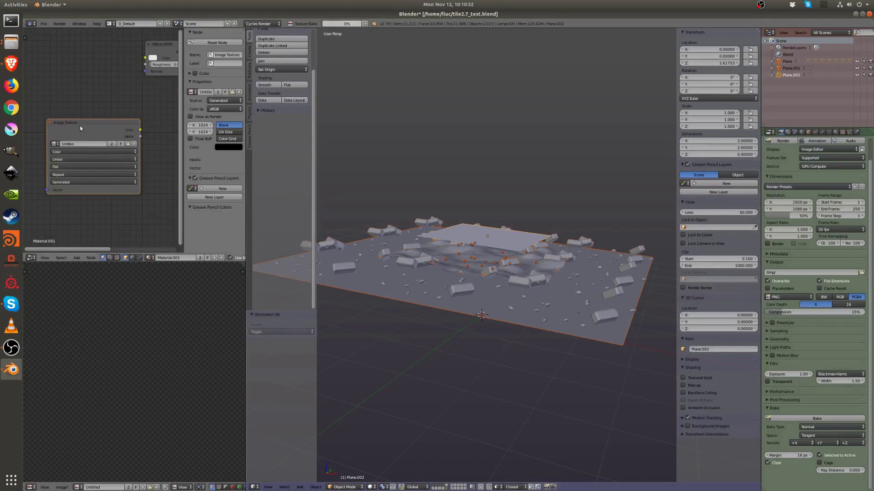
pyautogui.moveTo(97, 130)
pyautogui.mouseDown()
pyautogui.moveTo(93, 144)
pyautogui.moveTo(106, 126)
pyautogui.mouseUp()
pyautogui.scroll(-2, 111, 129)
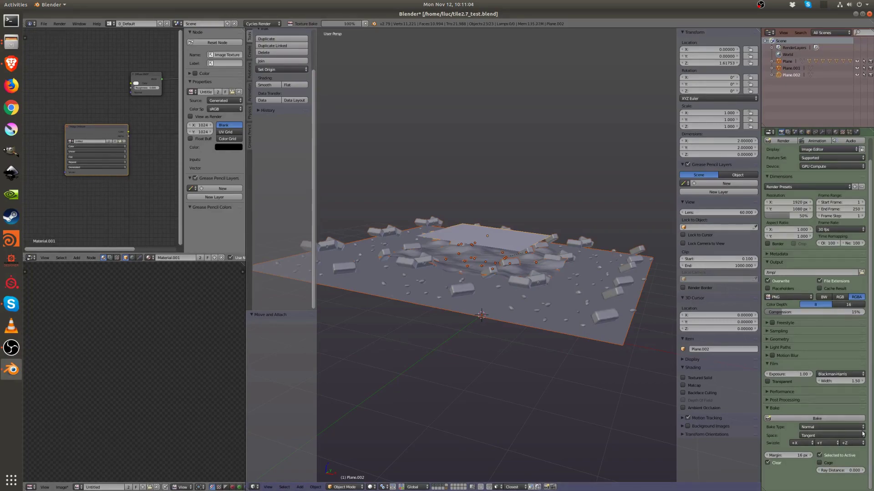
pyautogui.scroll(-5, 137, 381)
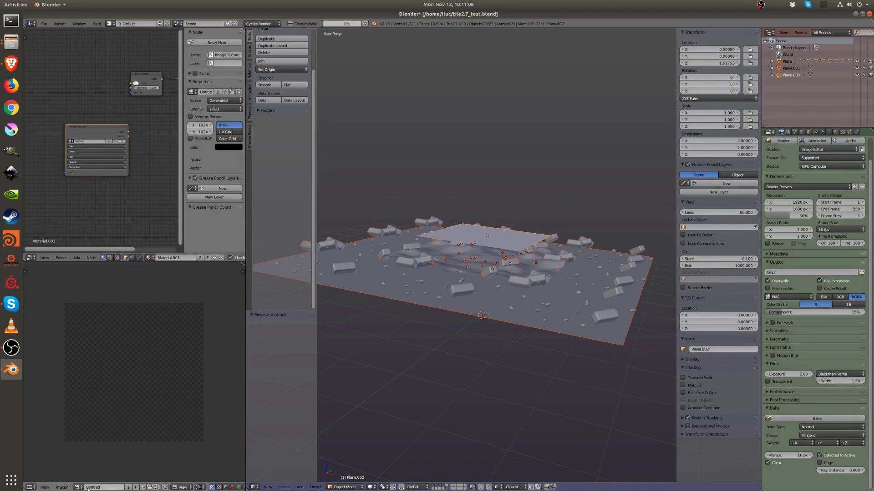
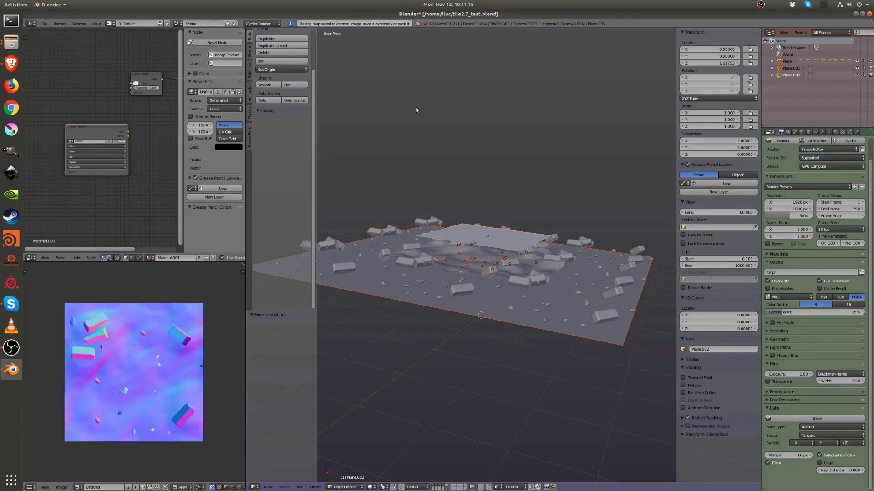
# - Show the image properties beside the baked normal map and recenter the map in the remaining space
pyautogui.scroll(2, 152, 364)
pyautogui.scroll(-2, 149, 352)
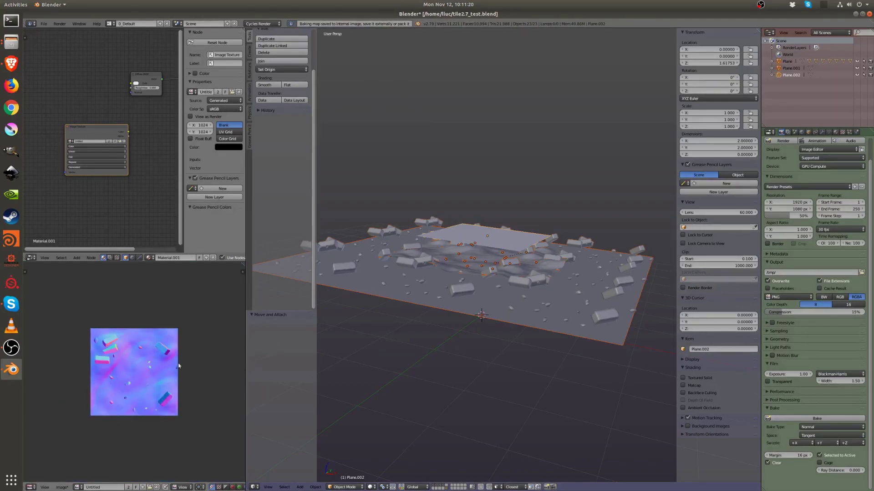
pyautogui.press('n')
pyautogui.moveTo(163, 377)
pyautogui.mouseDown(button='middle')
pyautogui.moveTo(148, 356)
pyautogui.moveTo(149, 385)
pyautogui.mouseUp(button='middle')
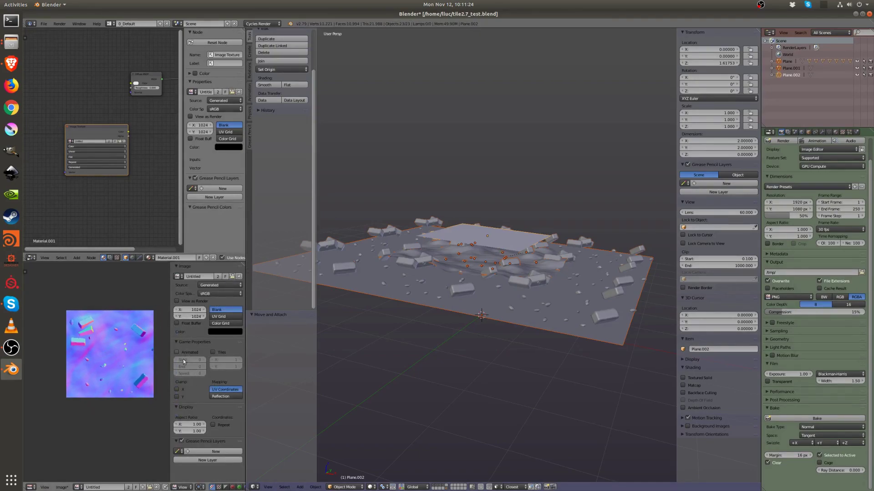
# - Preview the baked normal map as repeating tiles, turn Repeat off again, and examine the single map
pyautogui.click(212, 425)
pyautogui.scroll(2, 95, 318)
pyautogui.scroll(-2, 122, 366)
pyautogui.click(222, 426)
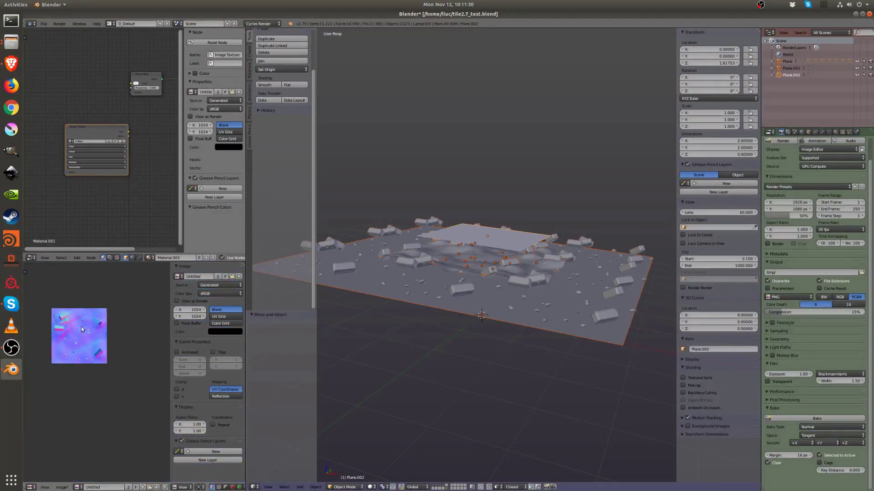
pyautogui.scroll(4, 82, 329)
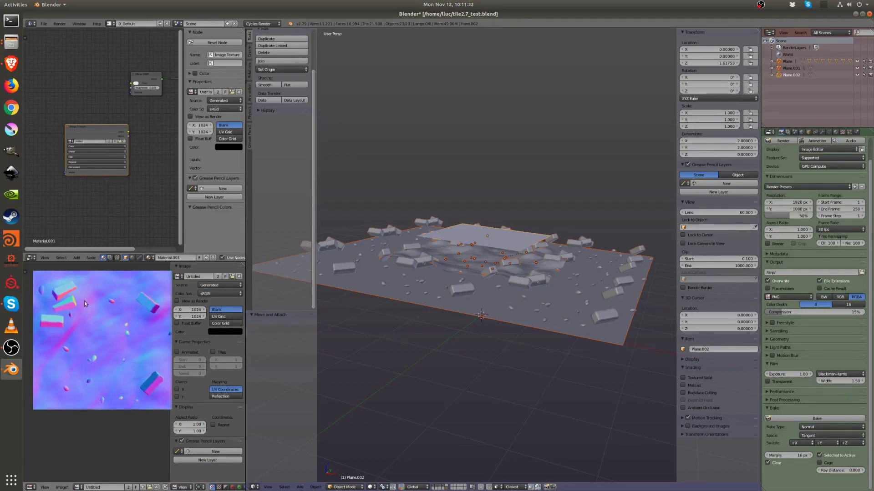
pyautogui.scroll(-2, 104, 351)
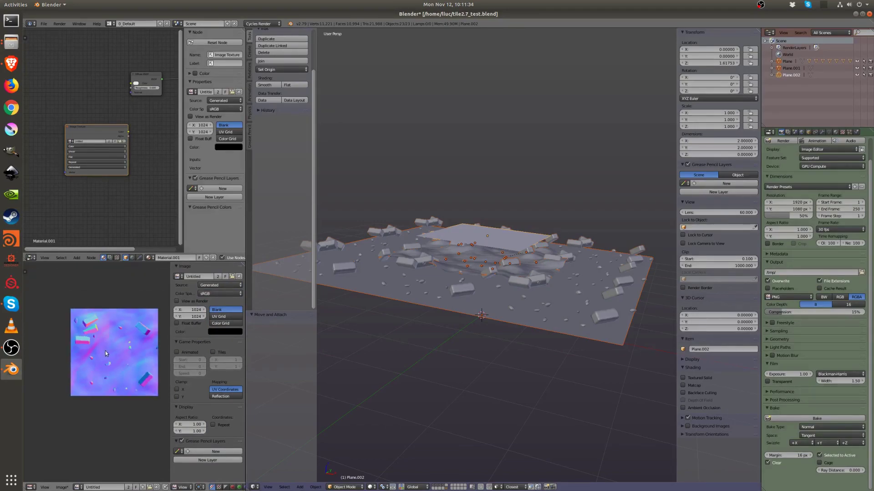
# - Delete the raised bake plane from above the stone ground
pyautogui.moveTo(475, 234); pyautogui.dragTo(470, 269, button='middle')
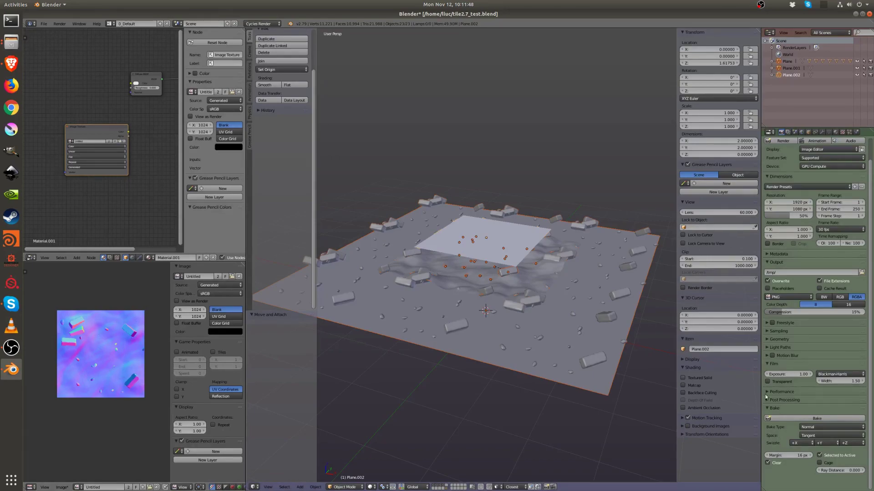
pyautogui.click(830, 427)
pyautogui.rightClick(504, 231)
pyautogui.press('Delete')
# - Add a camera, clear its location to the origin, and raise it to about 2.92 on Z
pyautogui.hotkey('shift', 'a')
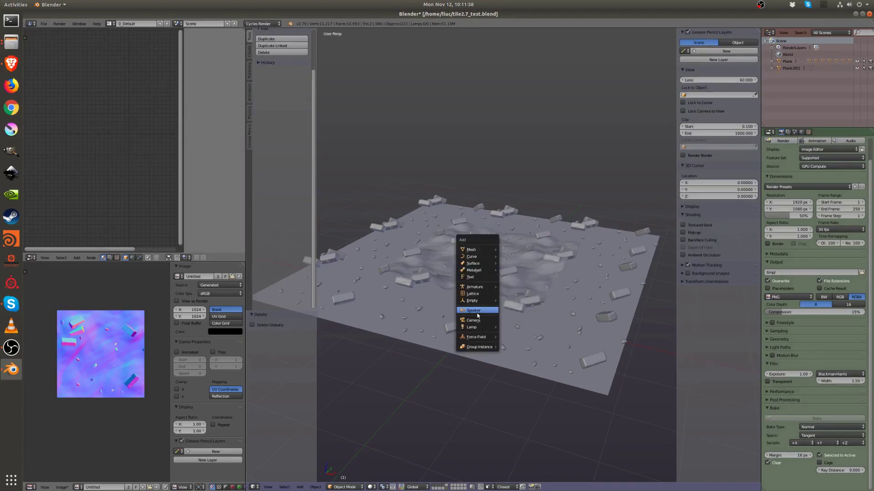
pyautogui.click(475, 320)
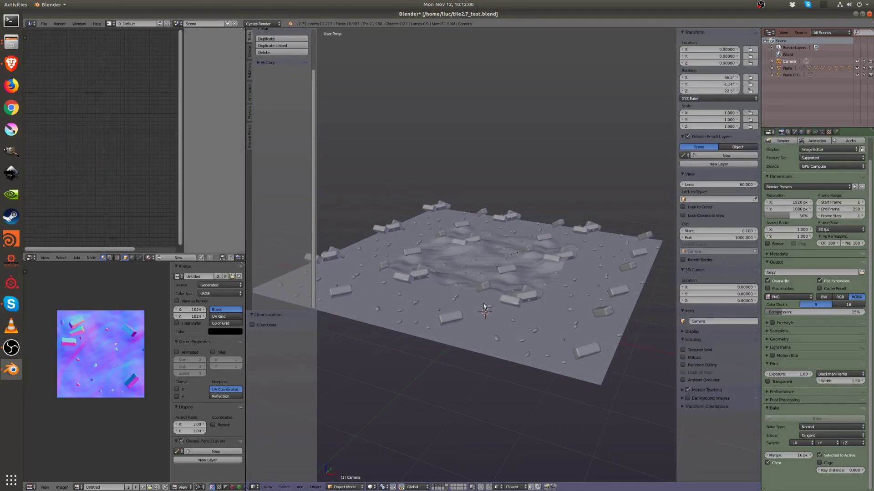
pyautogui.press('g')
pyautogui.press('z')
pyautogui.click(489, 165)
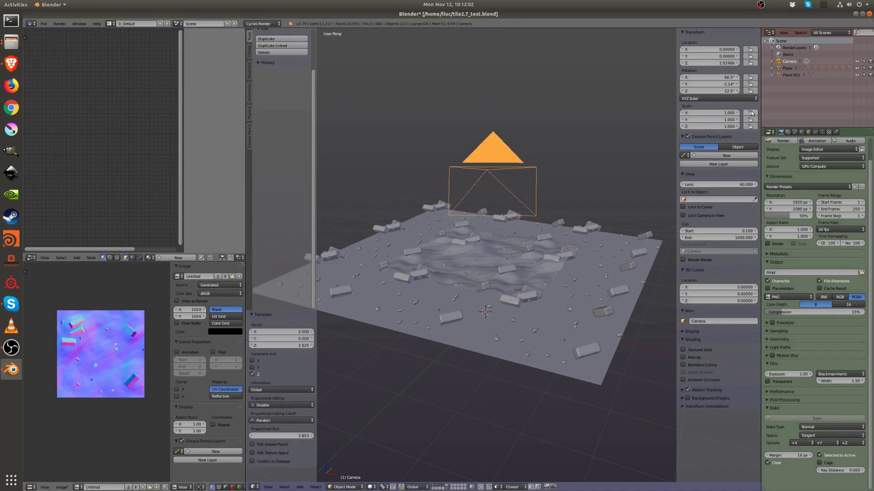
# - Set the camera's X, Y and Z rotation to 0° and raise it to about 4.53 on Z
pyautogui.moveTo(715, 78); pyautogui.dragTo(716, 91)
pyautogui.write('0')
pyautogui.press('Return')
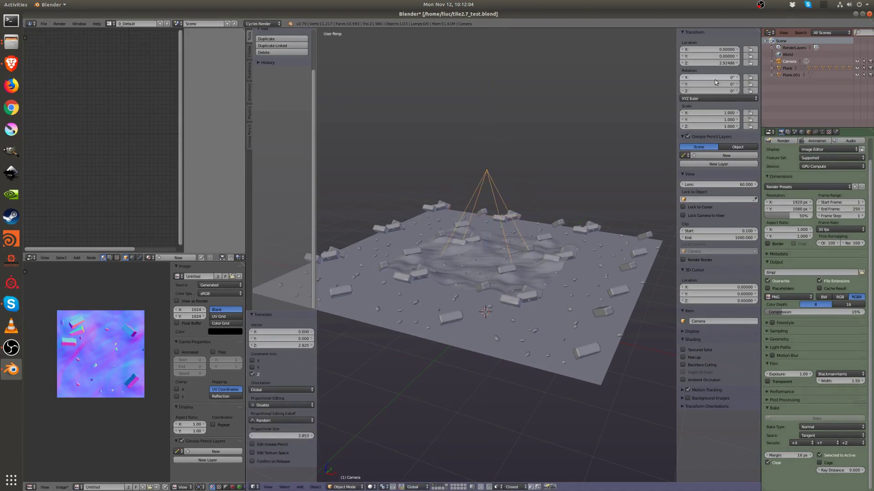
pyautogui.press('g')
pyautogui.press('z')
pyautogui.click(510, 170)
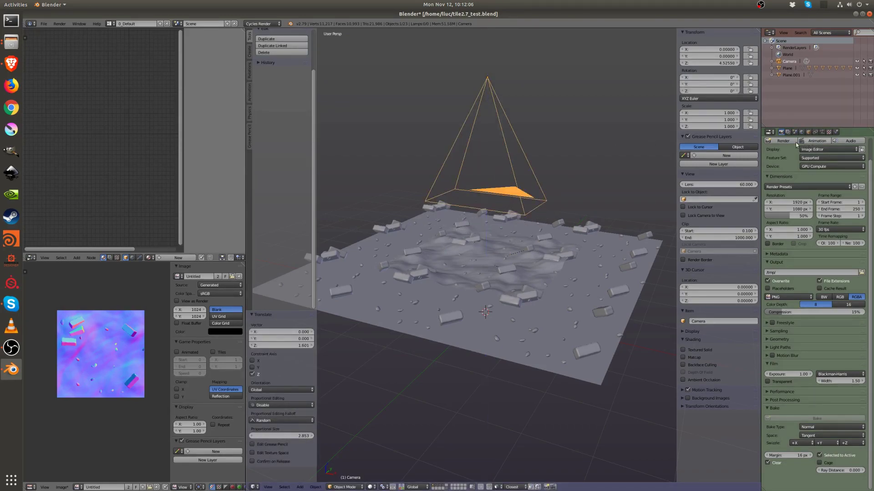
# - Set the render resolution to 1024 × 1024 px at 100%
pyautogui.scroll(2, 801, 145)
pyautogui.click(788, 225)
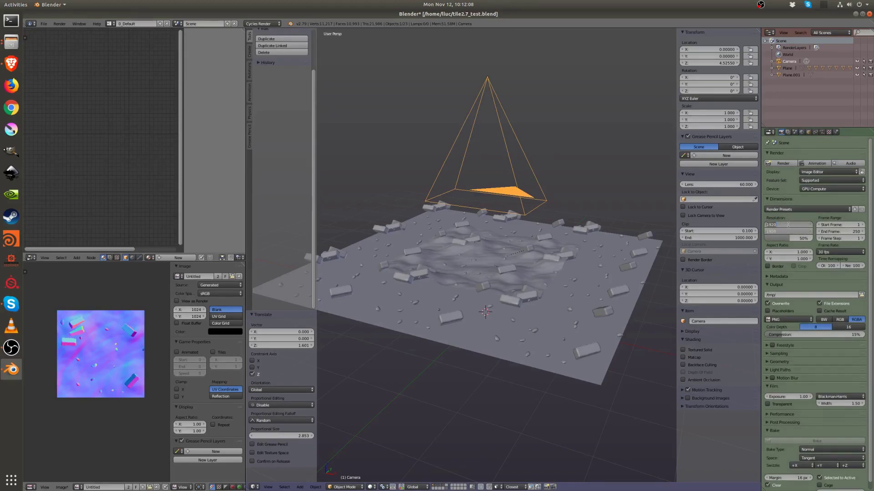
pyautogui.write('1024')
pyautogui.press('Tab')
pyautogui.write('1024')
pyautogui.press('Return')
pyautogui.click(807, 239)
pyautogui.write('100')
pyautogui.press('Return')
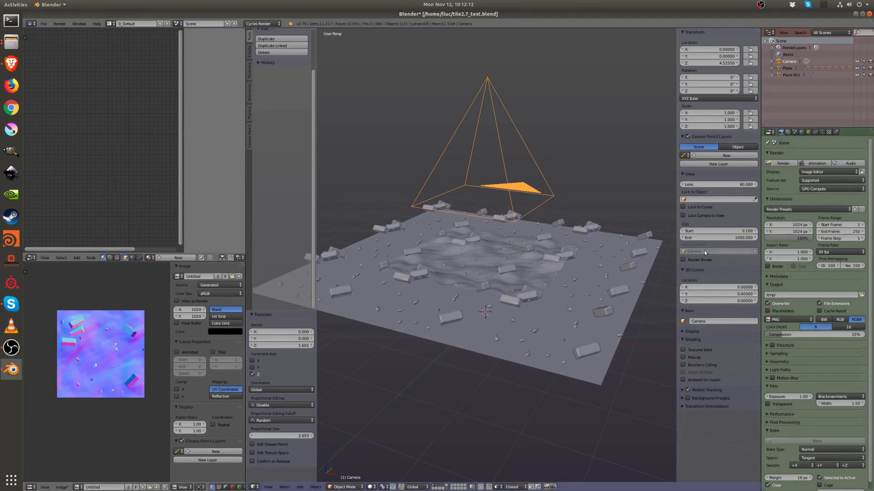
# - Make the camera orthographic with an orthographic scale of 2, looking through it in wireframe to check the tile framing
pyautogui.click(822, 132)
pyautogui.click(821, 176)
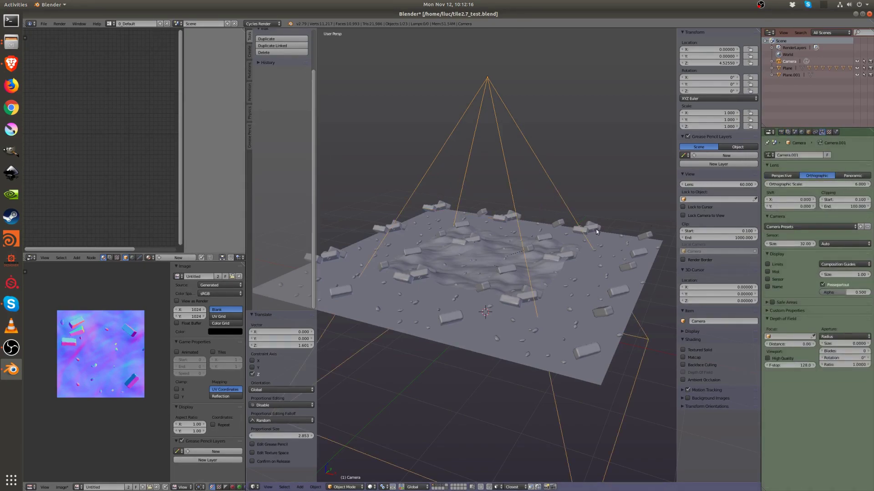
pyautogui.press('KP_0')
pyautogui.press('z')
pyautogui.click(840, 183)
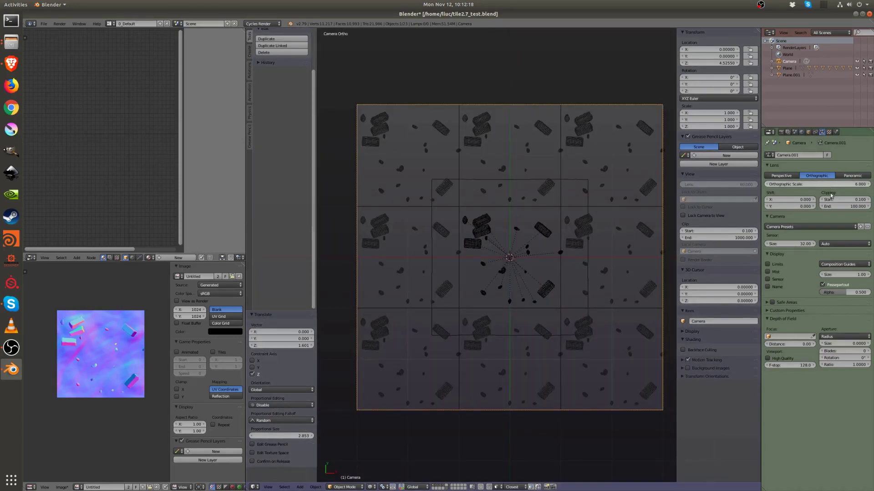
pyautogui.press('BackSpace')
pyautogui.write('2')
pyautogui.press('Return')
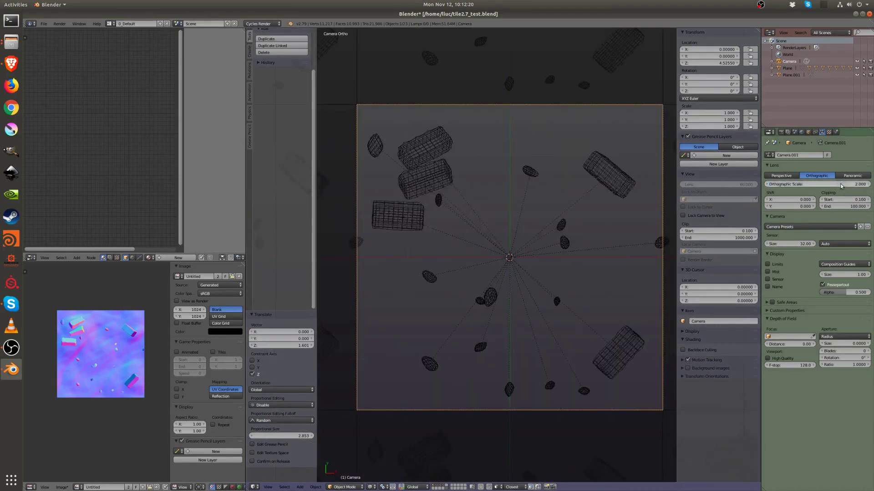
# - Return the viewport to solid shading and raise the camera to about 6.25 on Z
pyautogui.scroll(-1, 539, 192)
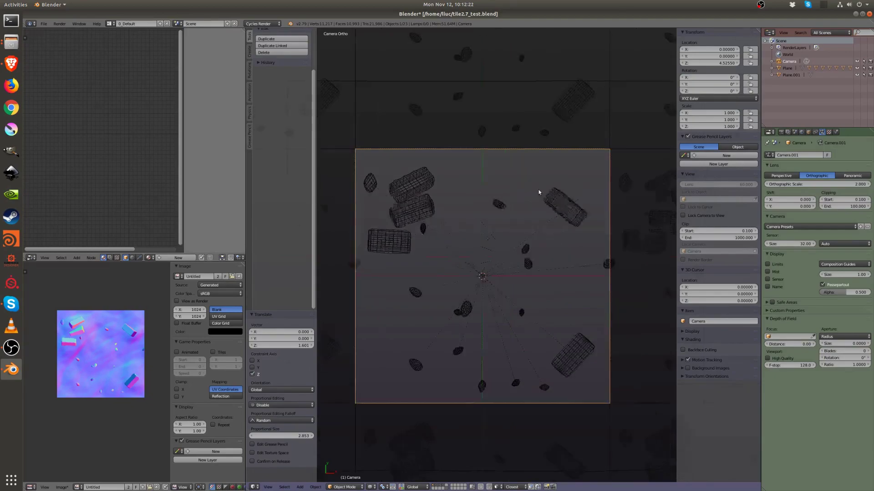
pyautogui.keyDown('shift'); pyautogui.moveTo(538, 192); pyautogui.dragTo(525, 197, button='middle'); pyautogui.keyUp('shift')
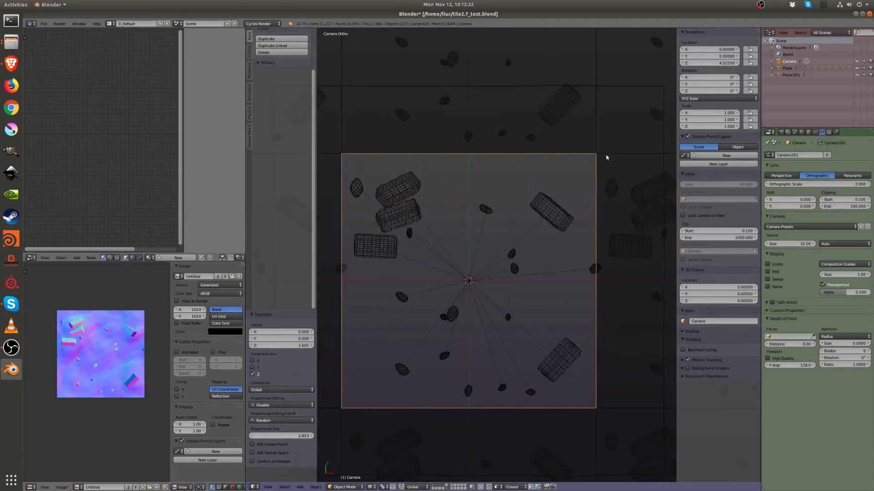
pyautogui.scroll(-1, 423, 289)
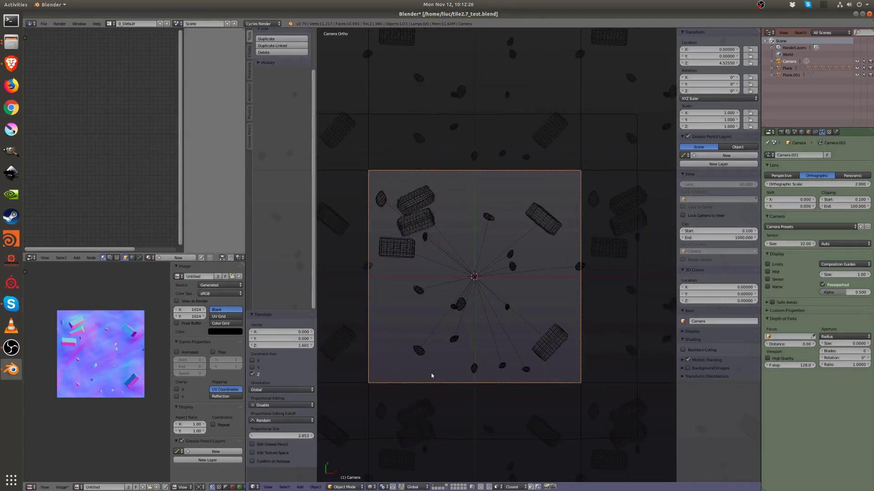
pyautogui.moveTo(495, 290); pyautogui.dragTo(451, 242, button='middle')
pyautogui.press('z')
pyautogui.scroll(-6, 499, 238)
pyautogui.moveTo(484, 192); pyautogui.dragTo(490, 263, button='middle')
pyautogui.press('g')
pyautogui.press('z')
pyautogui.click(499, 272)
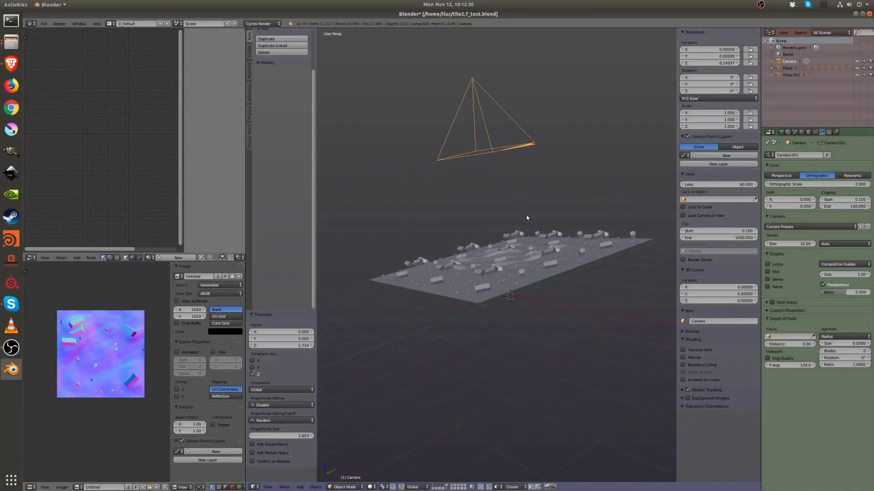
# - Look through the camera and enable Matcap shading with the normal-map-coloured sphere
pyautogui.moveTo(505, 105); pyautogui.dragTo(560, 275, button='middle')
pyautogui.moveTo(461, 222); pyautogui.dragTo(496, 223, button='middle')
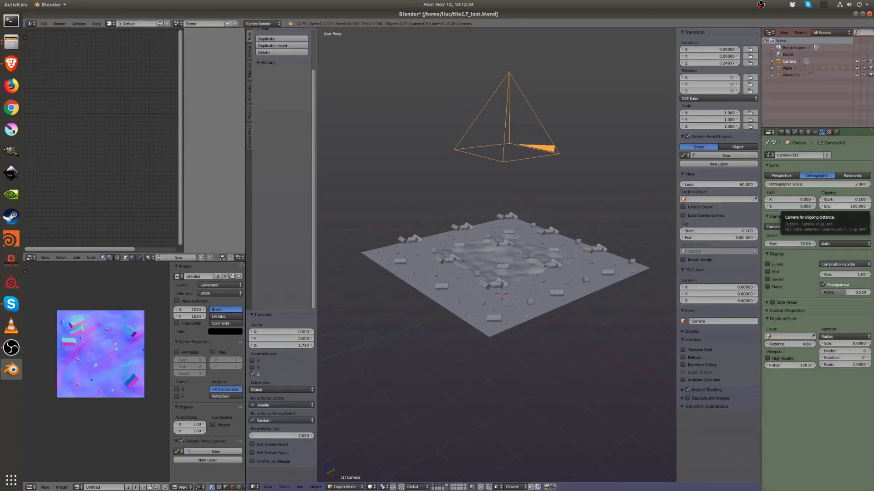
pyautogui.click(576, 155)
pyautogui.moveTo(577, 156); pyautogui.dragTo(545, 206, button='middle')
pyautogui.press('KP_0')
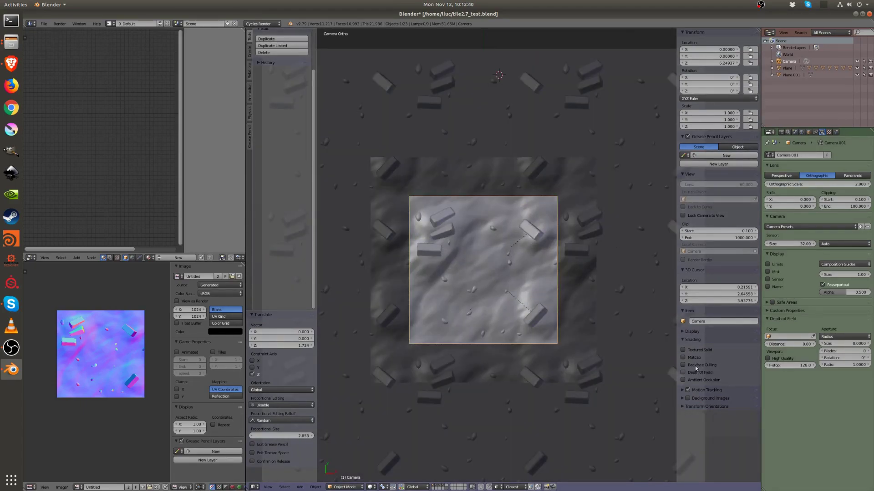
pyautogui.click(683, 358)
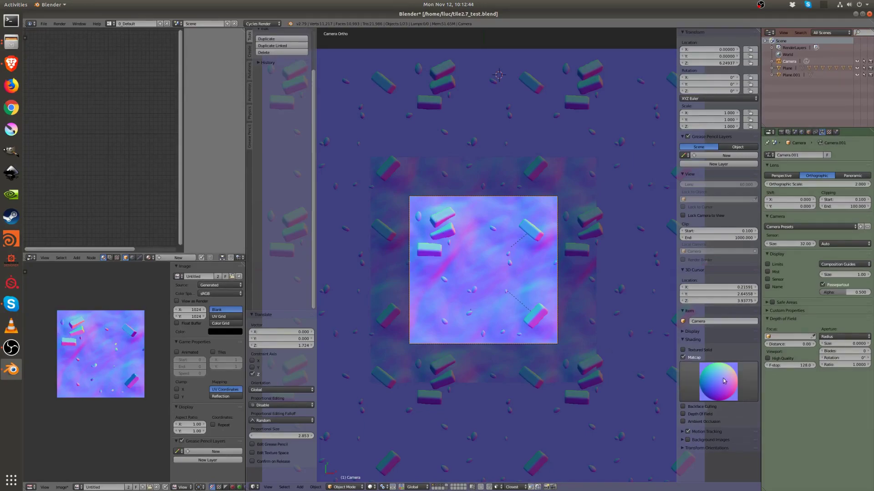
# - Enlarge both normal views for comparison and restrict the 3D viewport display to Only Render
pyautogui.scroll(1, 497, 313)
pyautogui.scroll(2, 498, 312)
pyautogui.scroll(3, 114, 373)
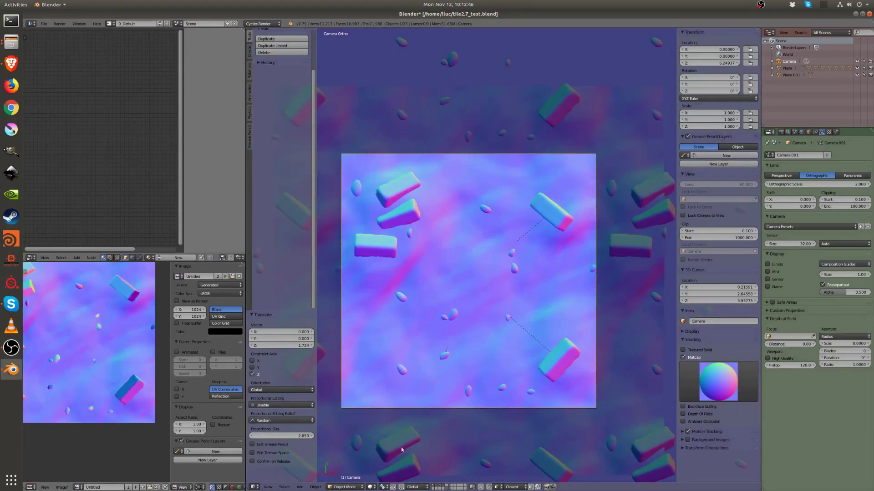
pyautogui.click(692, 332)
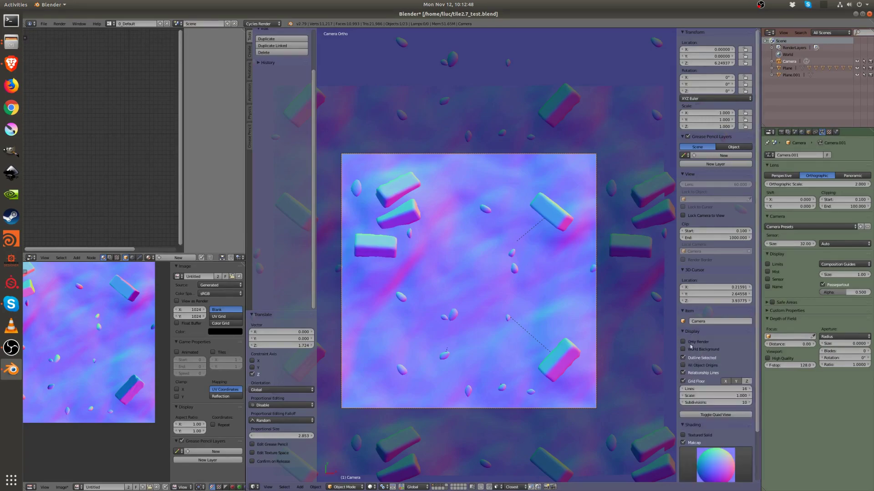
pyautogui.click(689, 342)
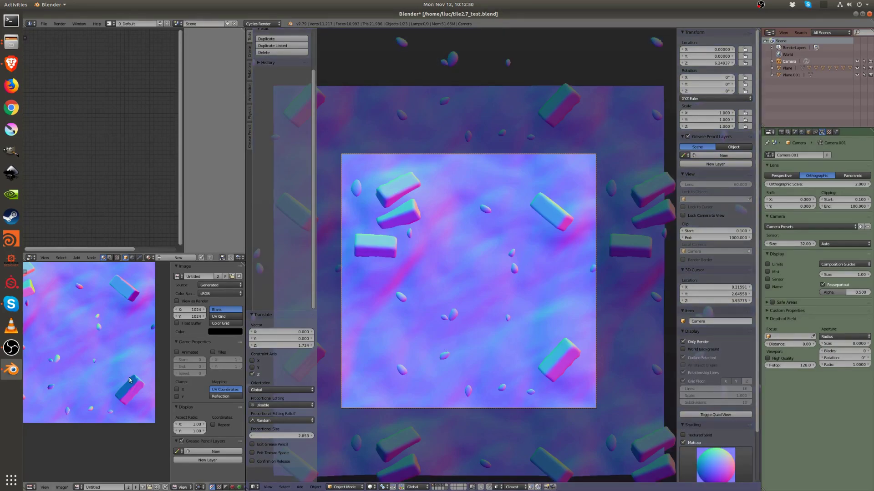
# - Compare a baked block with its matcap version and make an OpenGL render of the camera view
pyautogui.scroll(4, 133, 377)
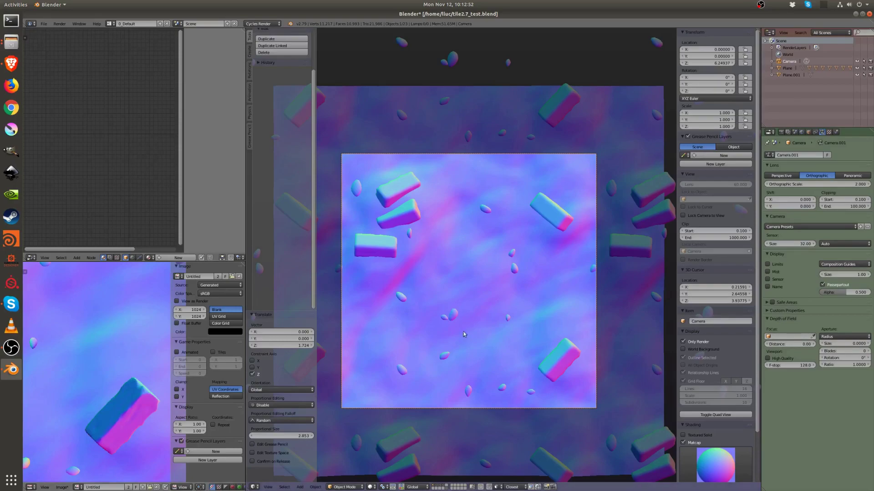
pyautogui.scroll(-1, 522, 368)
pyautogui.scroll(-3, 741, 426)
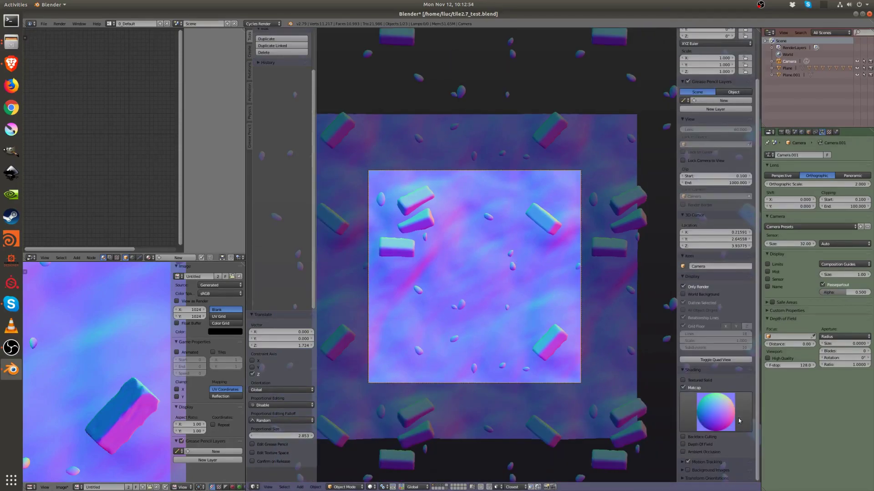
pyautogui.click(546, 487)
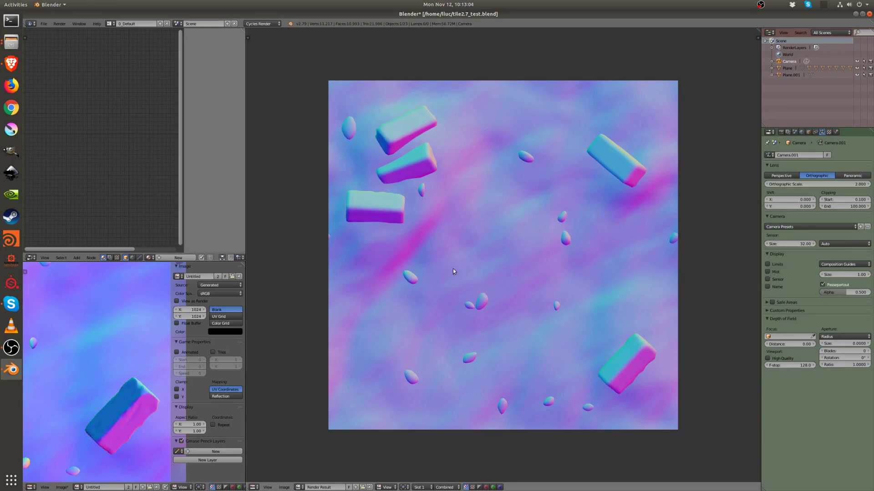
# - Switch the render area back to the 3D View and preview Ambient Occlusion, leaving both it and Matcap off
pyautogui.click(260, 488)
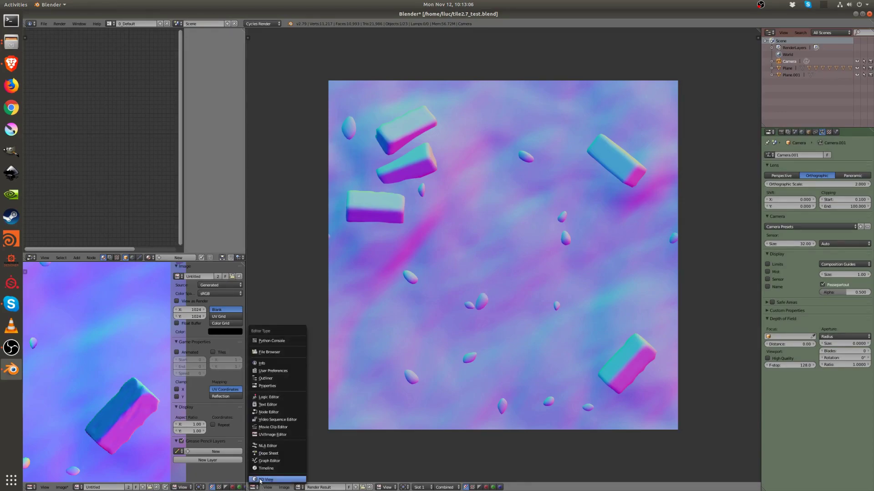
pyautogui.click(270, 481)
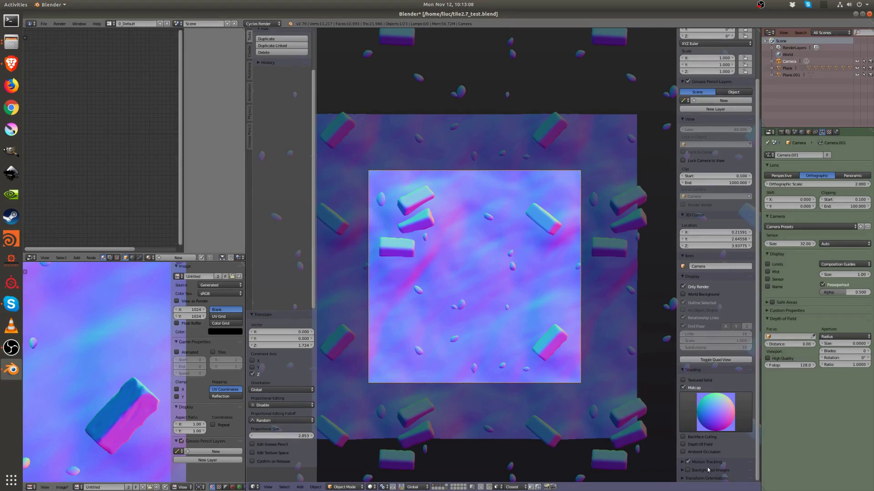
pyautogui.click(709, 453)
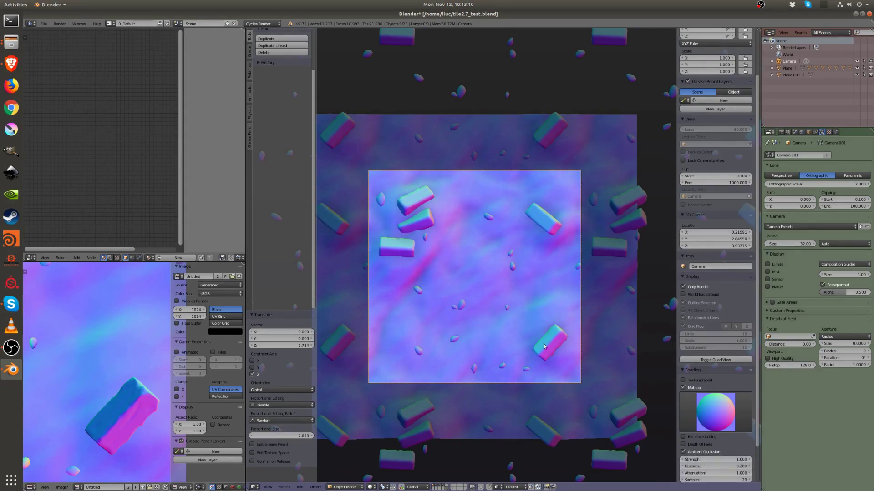
pyautogui.click(683, 388)
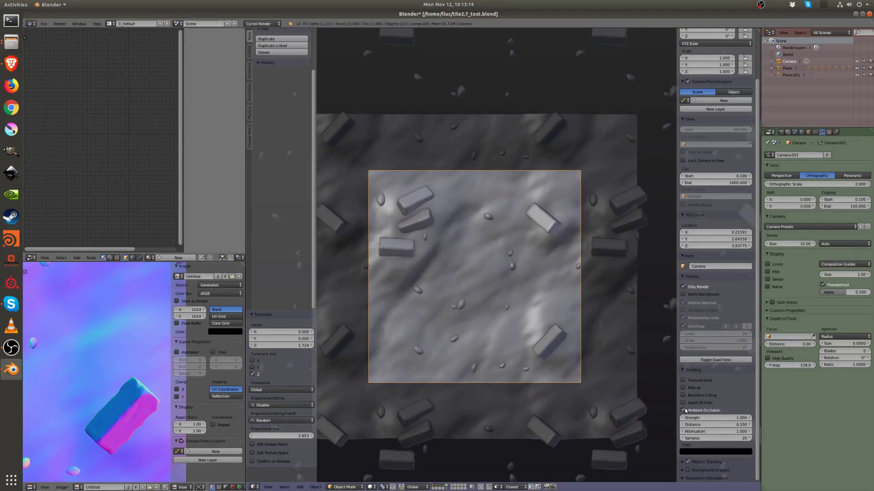
pyautogui.click(683, 411)
# - Leave the camera view, reveal all hidden objects, and turn off the Only Render display
pyautogui.moveTo(588, 293); pyautogui.dragTo(446, 464, button='middle')
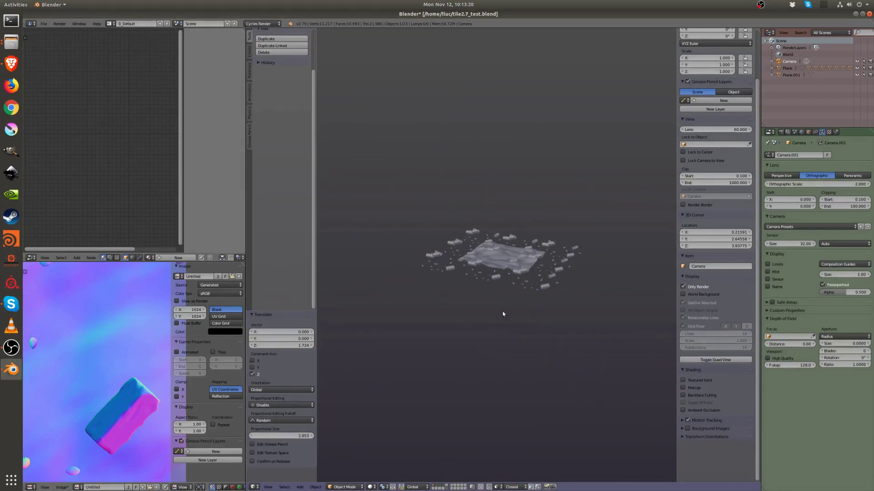
pyautogui.hotkey('alt', 'h')
pyautogui.moveTo(505, 294); pyautogui.dragTo(498, 289, button='middle')
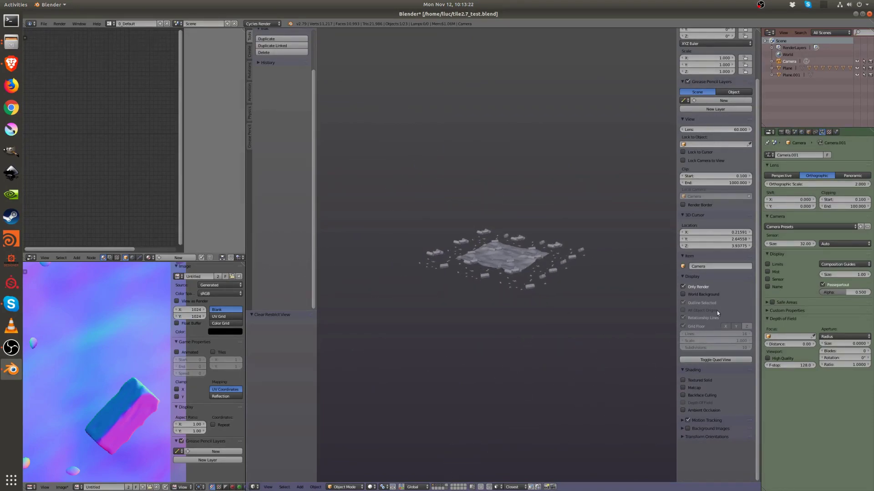
pyautogui.click(685, 287)
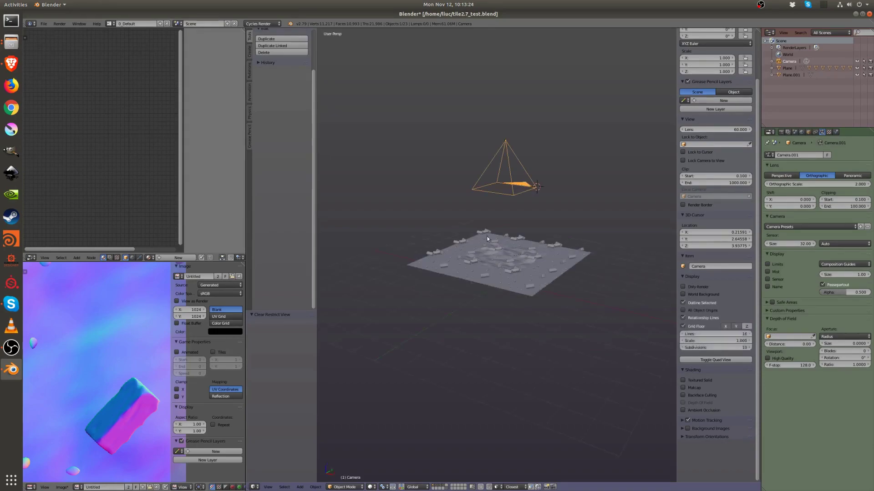
pyautogui.scroll(4, 494, 248)
pyautogui.moveTo(529, 264); pyautogui.dragTo(515, 268, button='middle')
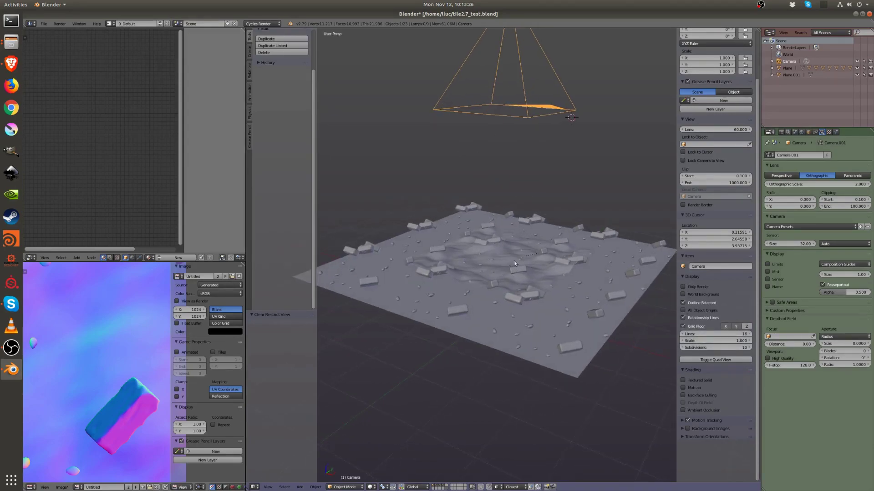
pyautogui.press('a')
pyautogui.keyDown('shift'); pyautogui.moveTo(531, 130); pyautogui.dragTo(522, 143, button='middle'); pyautogui.keyUp('shift')
pyautogui.rightClick(519, 128)
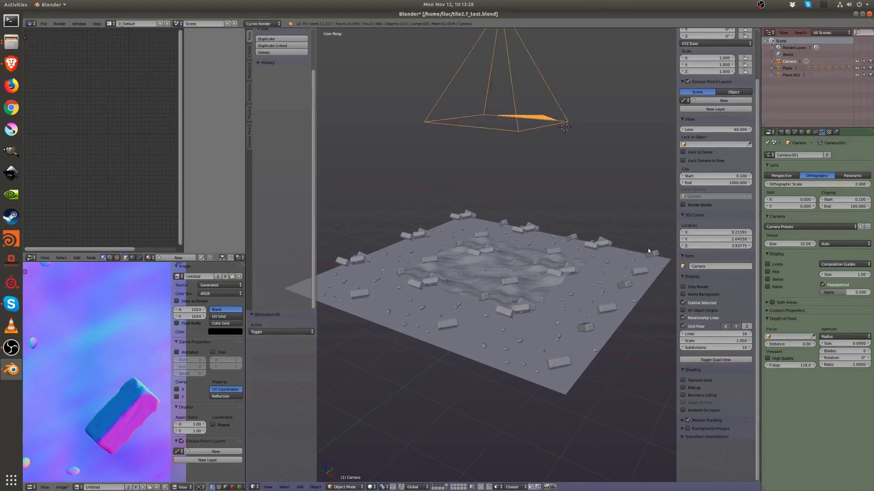
pyautogui.click(776, 273)
pyautogui.moveTo(602, 257); pyautogui.dragTo(576, 291, button='middle')
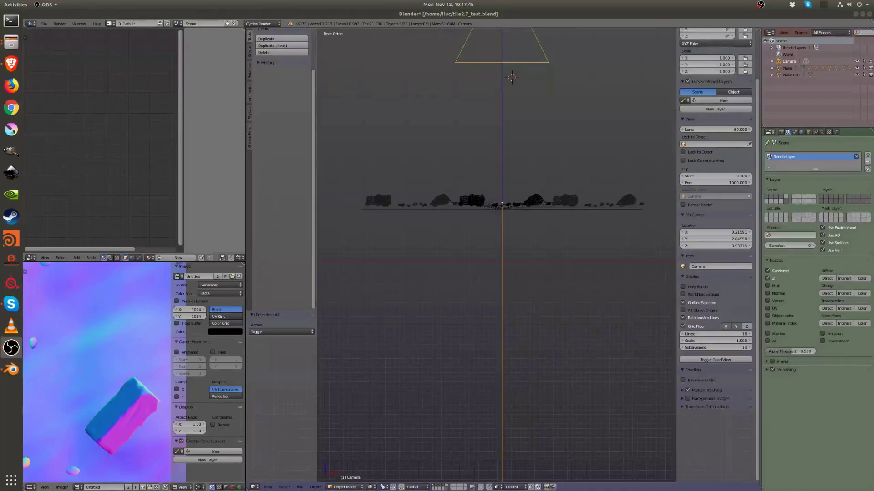
# - Display the camera's Mist range in the wireframe front view and enable the Mist pass on the render layer
pyautogui.click(822, 133)
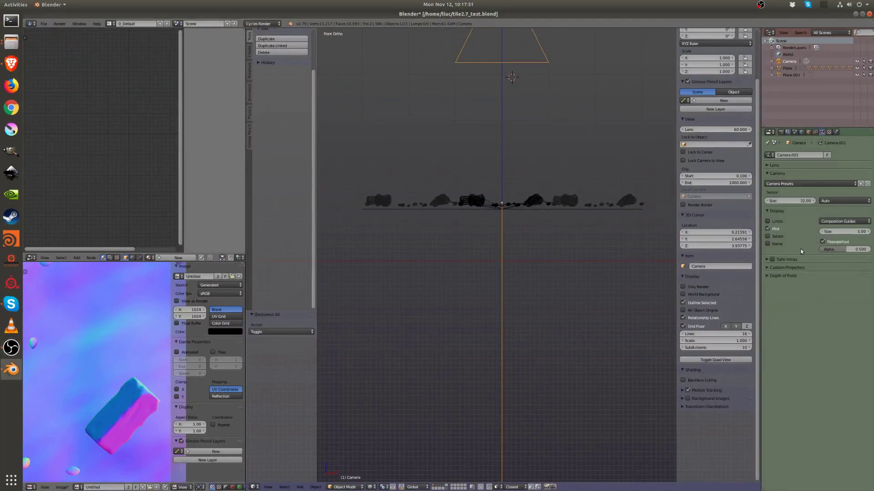
pyautogui.click(768, 229)
pyautogui.click(768, 230)
pyautogui.scroll(-5, 504, 272)
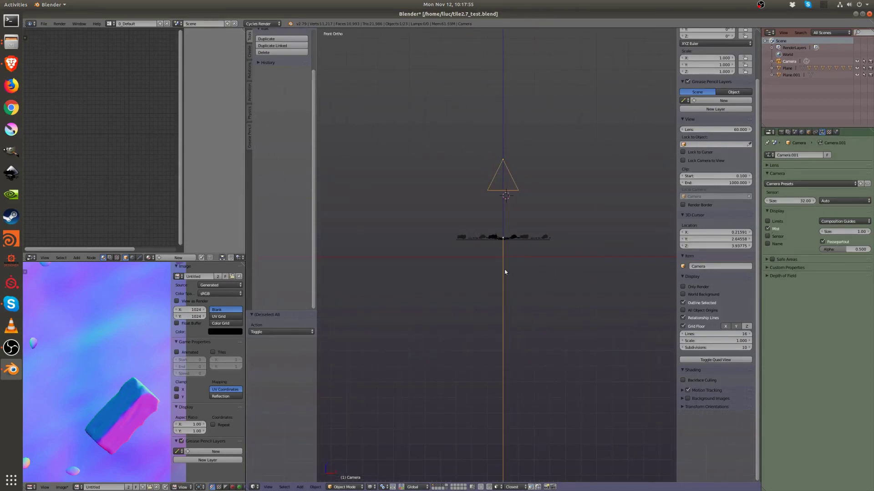
pyautogui.click(788, 133)
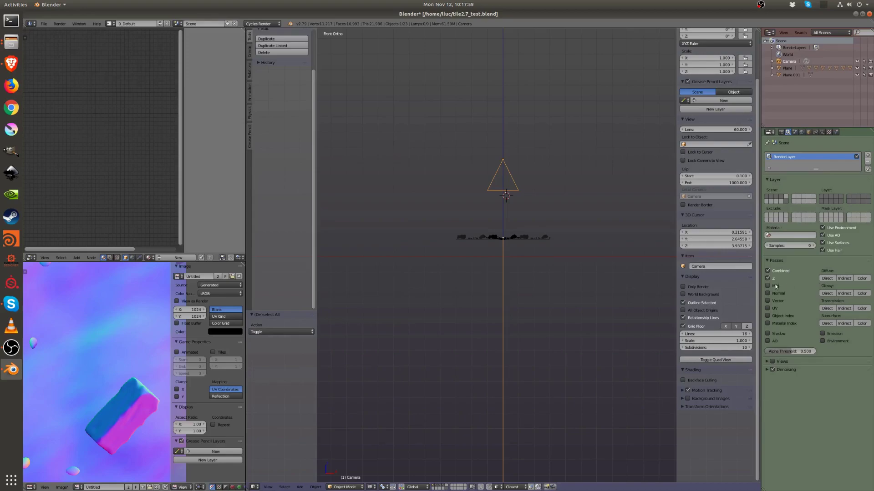
pyautogui.click(768, 287)
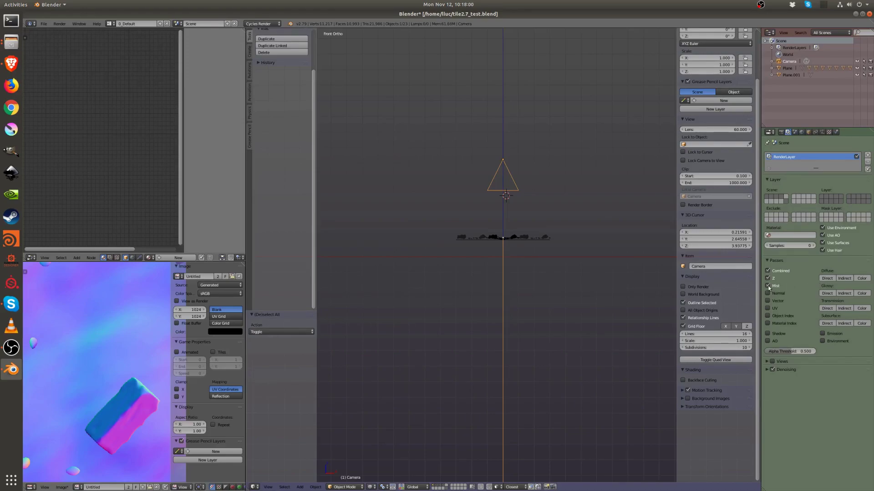
# - Set the world's Mist Pass start to 4.76 and depth to 0.47 so the range spans the tile geometry
pyautogui.click(795, 134)
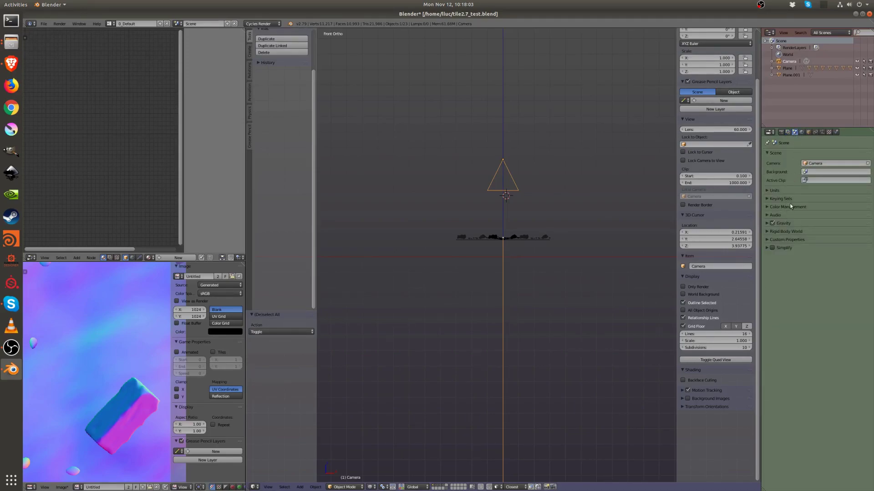
pyautogui.click(801, 132)
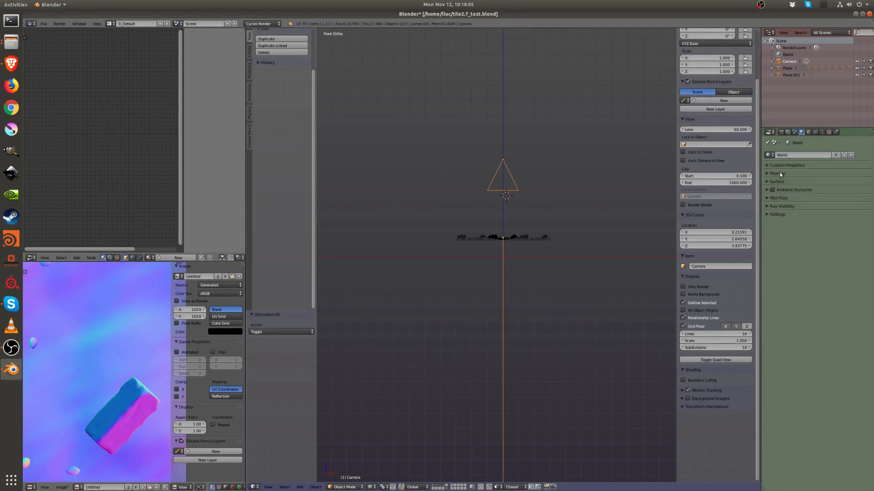
pyautogui.click(779, 198)
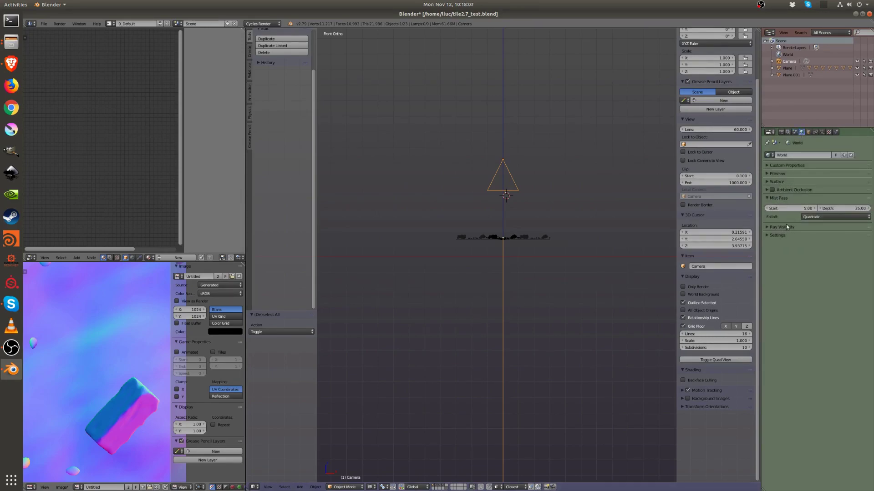
pyautogui.scroll(5, 503, 183)
pyautogui.keyDown('shift'); pyautogui.moveTo(524, 186); pyautogui.dragTo(529, 209, button='middle'); pyautogui.keyUp('shift')
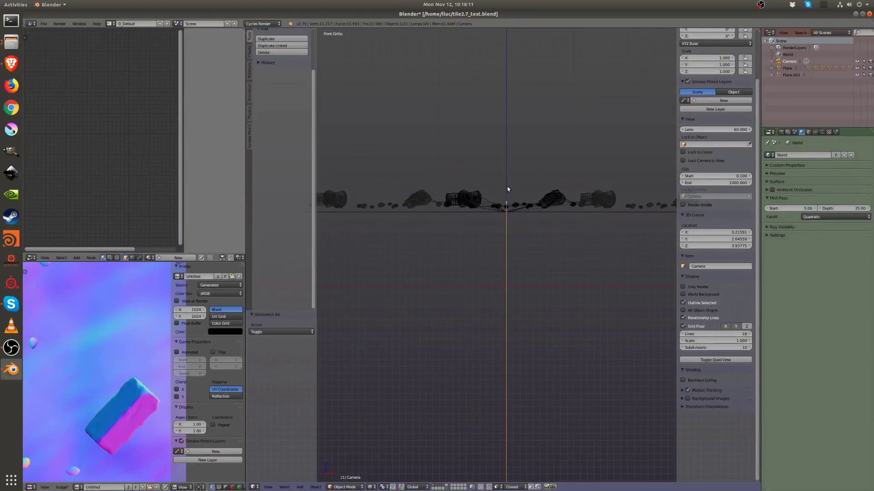
pyautogui.moveTo(791, 209); pyautogui.dragTo(774, 208)
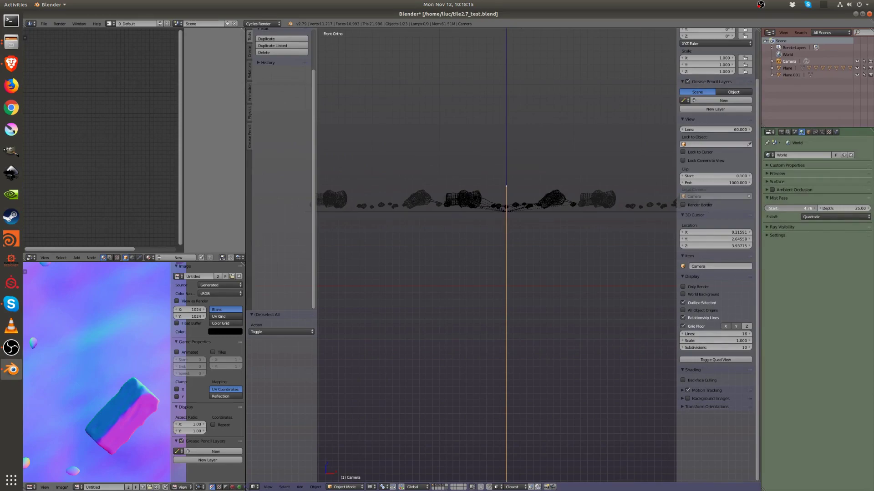
pyautogui.moveTo(844, 209); pyautogui.dragTo(865, 208)
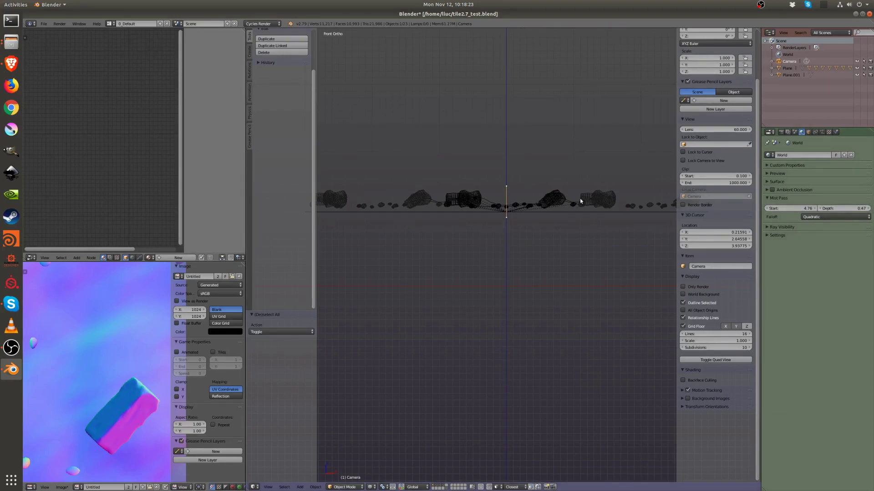
# - Return to solid shading in the camera view and render the image
pyautogui.scroll(-4, 502, 242)
pyautogui.moveTo(547, 214); pyautogui.dragTo(490, 266, button='middle')
pyautogui.press('z')
pyautogui.press('KP_0')
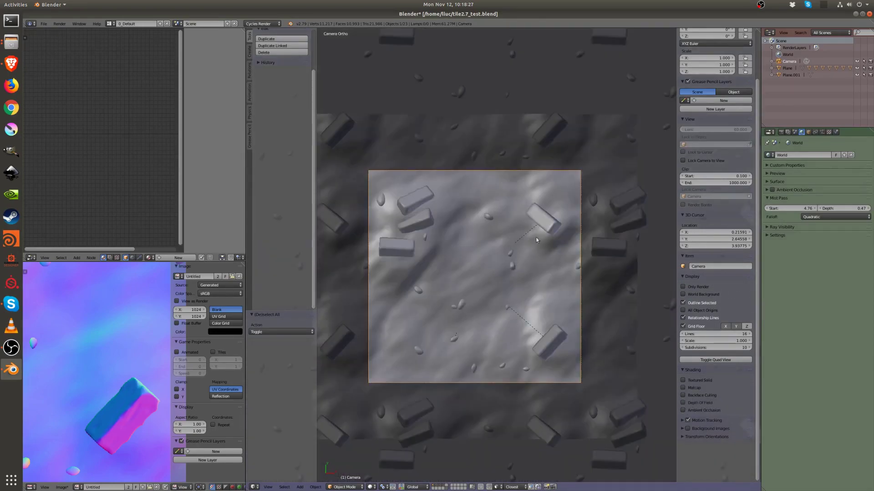
pyautogui.click(780, 132)
pyautogui.press('F12')
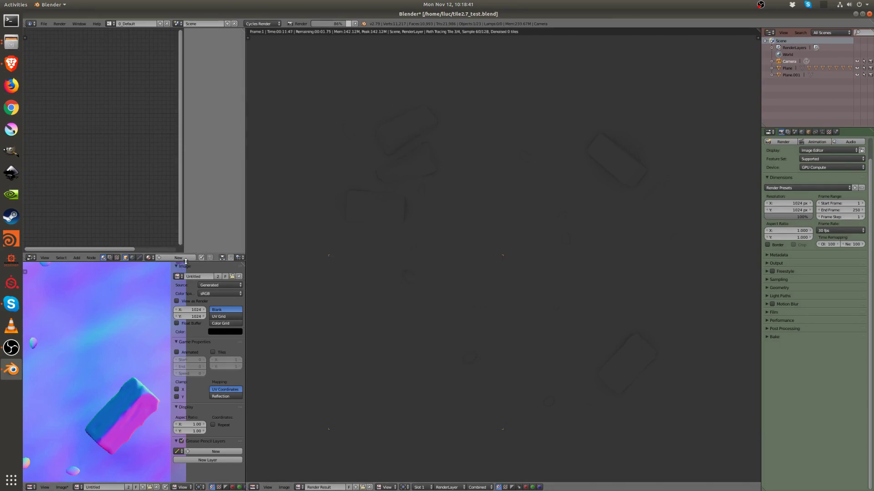
# - Widen the node and image editor areas, fit the whole normal map in view, and rebalance their heights
pyautogui.moveTo(243, 262); pyautogui.dragTo(243, 147)
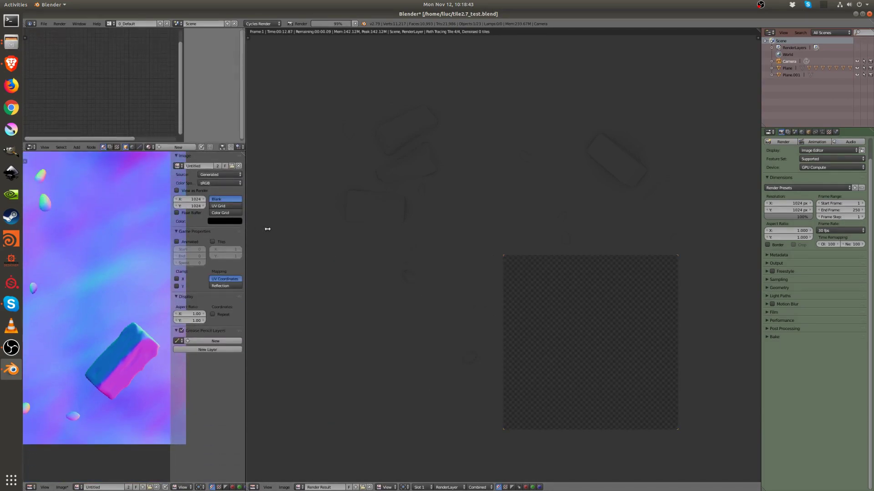
pyautogui.moveTo(264, 229); pyautogui.dragTo(303, 230)
pyautogui.scroll(-5, 146, 310)
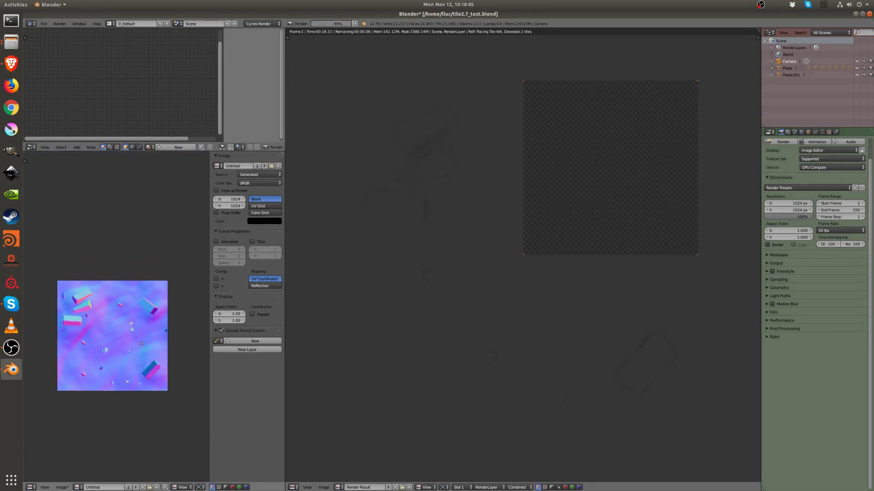
pyautogui.moveTo(113, 354); pyautogui.dragTo(111, 376, button='middle')
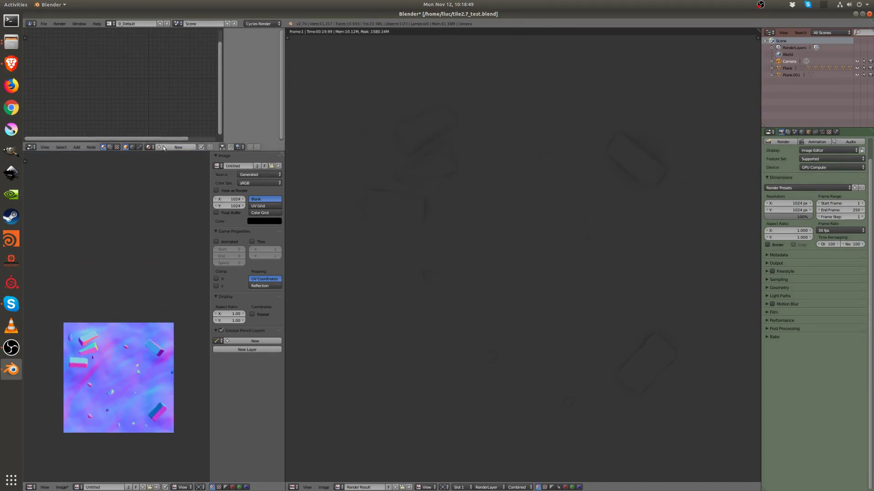
pyautogui.moveTo(160, 150); pyautogui.dragTo(159, 221)
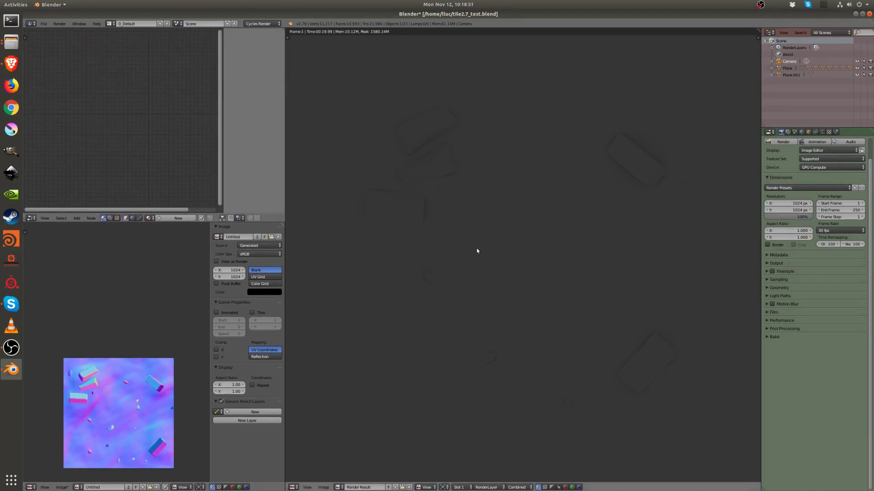
# - Switch the Node Editor to compositing, enable Use Nodes and Backdrop, and space out the Render Layers and Composite nodes
pyautogui.click(150, 218)
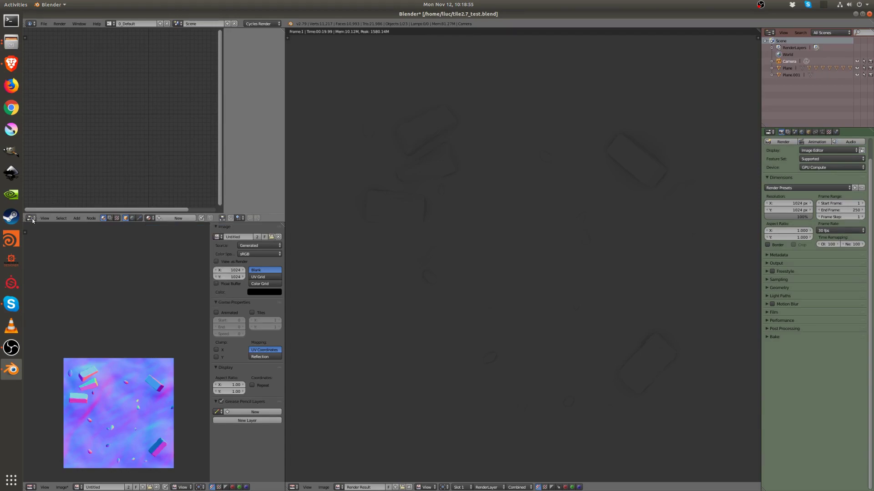
pyautogui.click(110, 218)
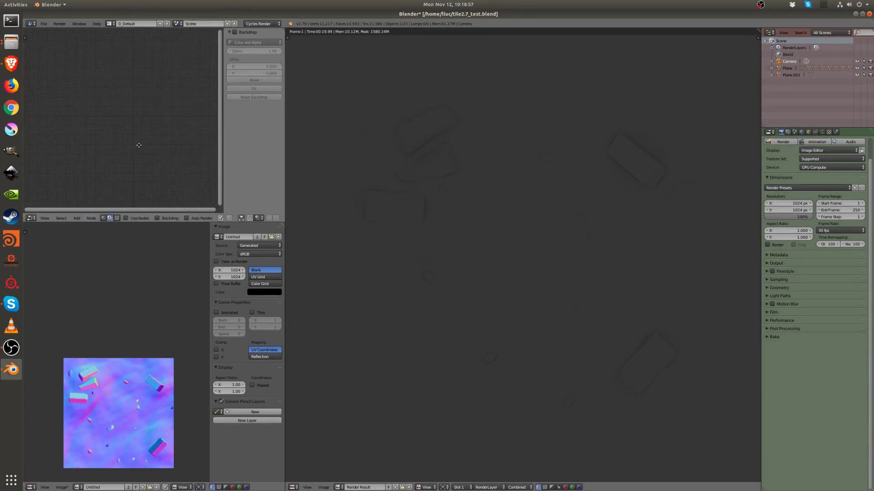
pyautogui.click(126, 218)
pyautogui.scroll(3, 144, 118)
pyautogui.scroll(7, 147, 143)
pyautogui.moveTo(162, 110); pyautogui.dragTo(94, 105)
pyautogui.moveTo(175, 150); pyautogui.dragTo(128, 148, button='middle')
pyautogui.scroll(-4, 128, 148)
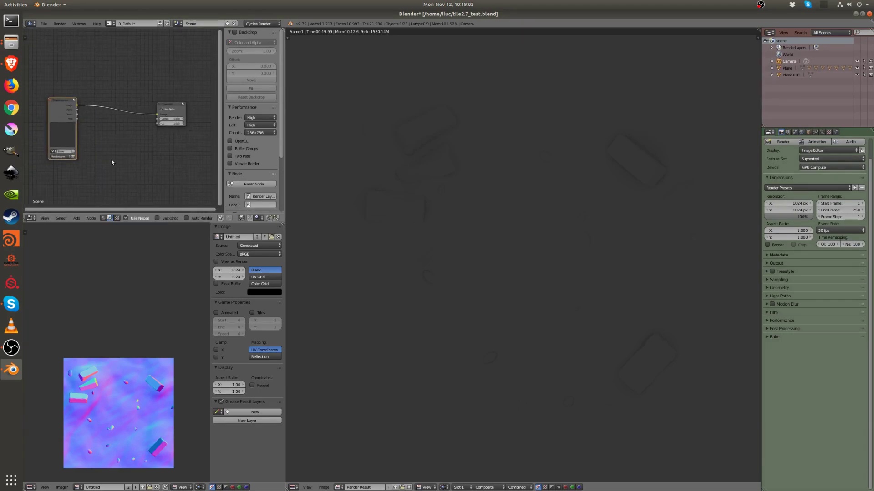
pyautogui.click(157, 218)
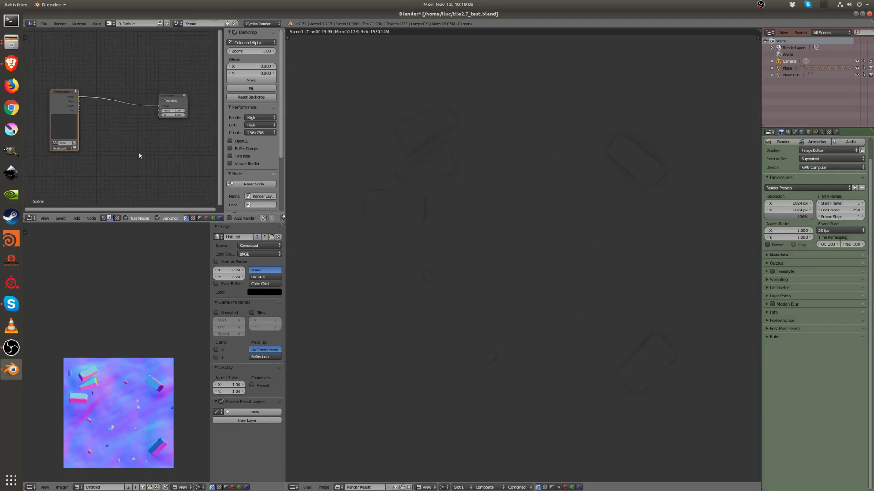
# - Add a Viewer node fed by the Render Layers Image output and move Render Layers away to make room
pyautogui.scroll(-1, 190, 161)
pyautogui.hotkey('shift', 'a')
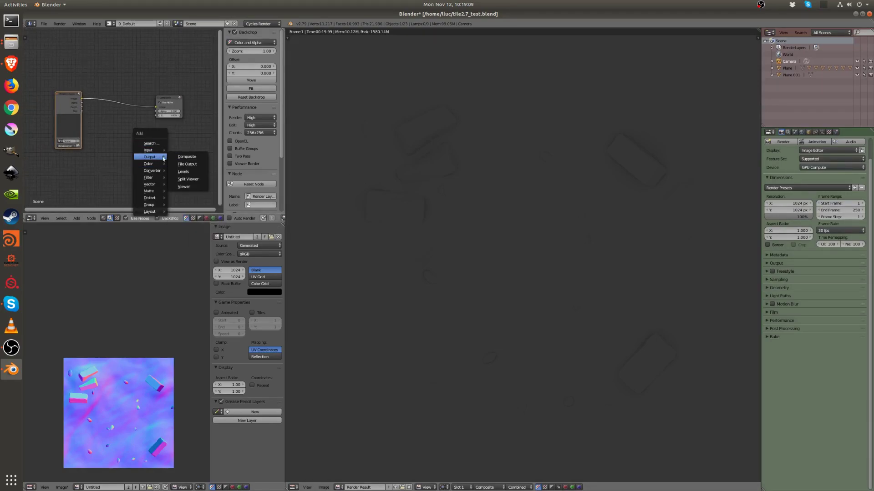
pyautogui.click(189, 186)
pyautogui.click(173, 172)
pyautogui.moveTo(82, 99); pyautogui.dragTo(157, 141)
pyautogui.moveTo(171, 132); pyautogui.dragTo(188, 120)
pyautogui.scroll(-1, 129, 147)
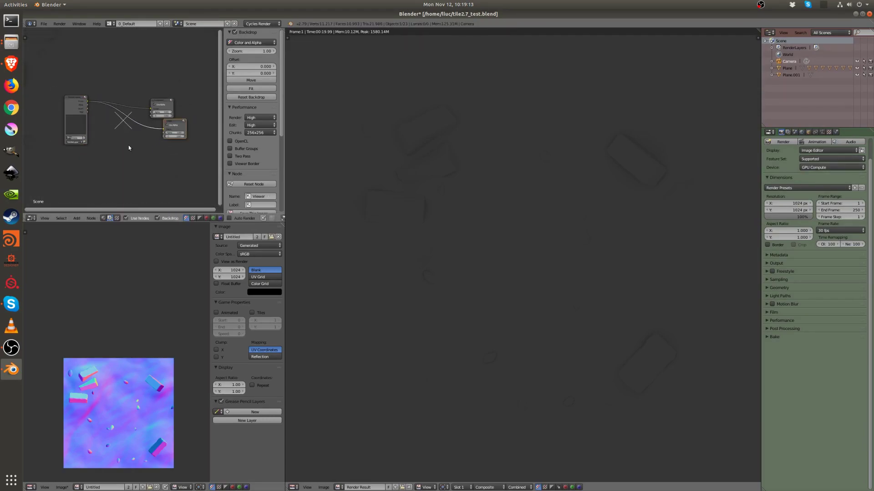
pyautogui.moveTo(124, 148); pyautogui.dragTo(150, 147, button='middle')
pyautogui.moveTo(93, 104); pyautogui.dragTo(39, 107)
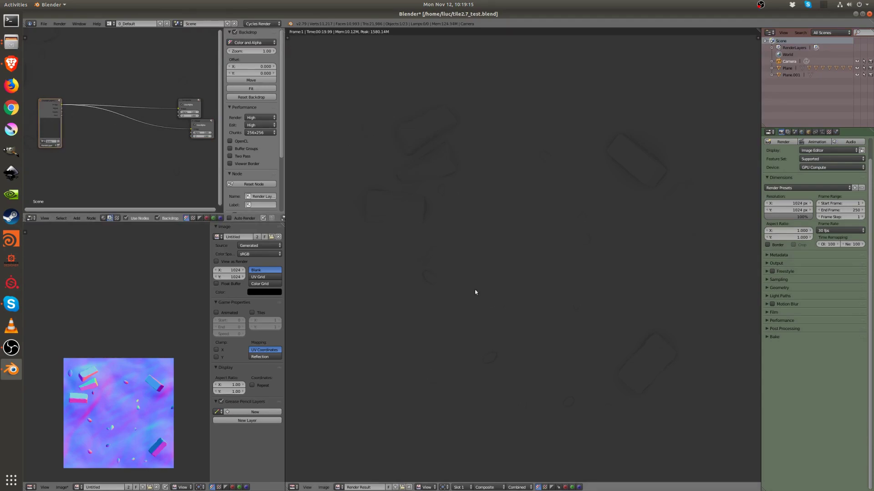
# - Insert an RGB Curves node between Render Layers and Viewer, and maximize the Node Editor
pyautogui.scroll(2, 203, 179)
pyautogui.hotkey('shift', 'a')
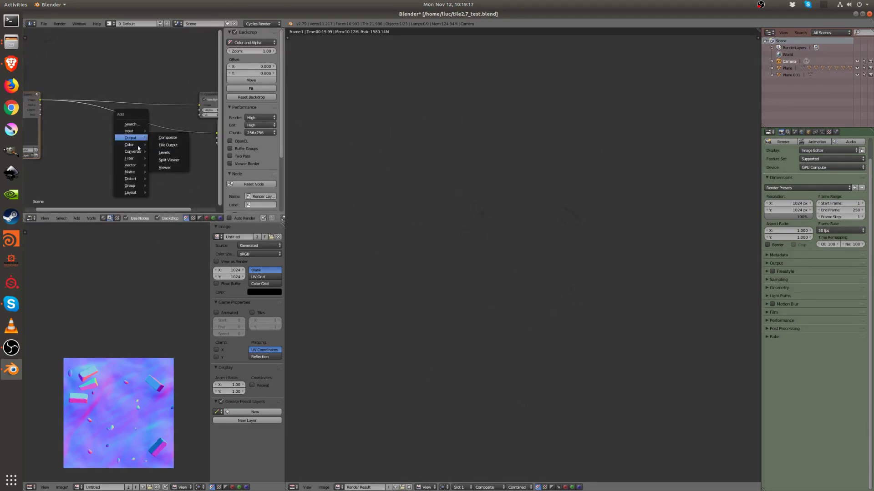
pyautogui.moveTo(131, 157)
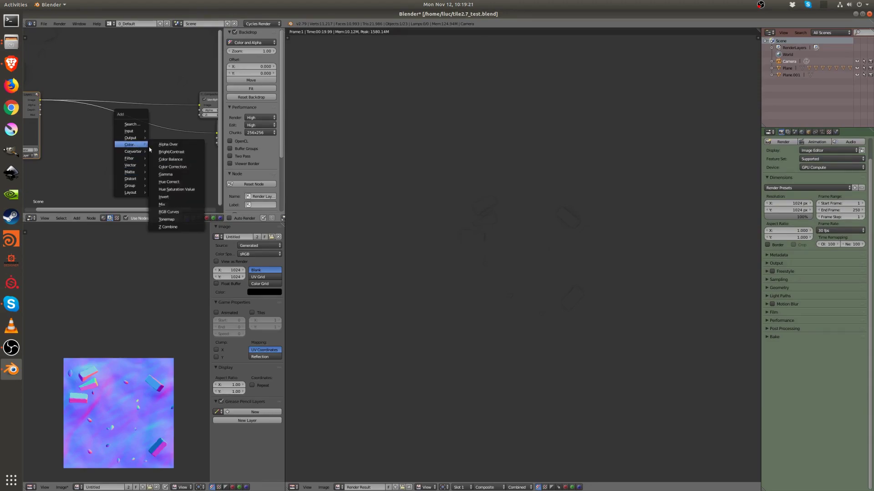
pyautogui.click(174, 215)
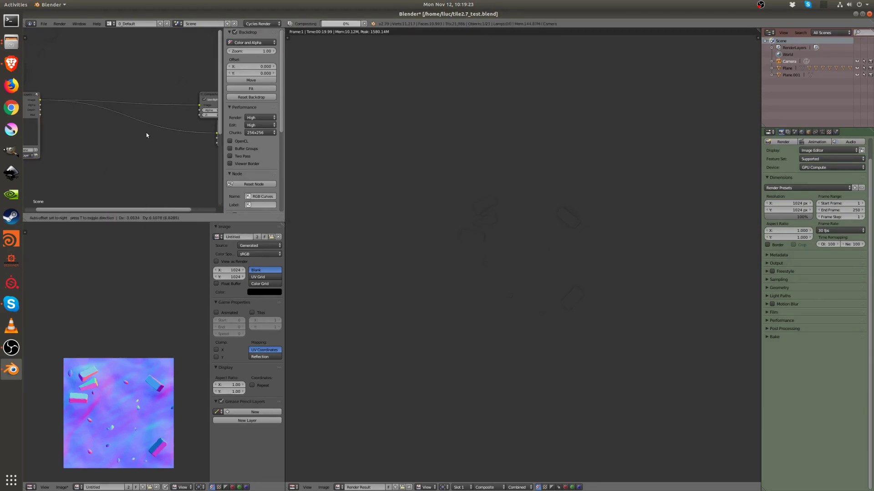
pyautogui.moveTo(137, 152); pyautogui.dragTo(120, 165)
pyautogui.hotkey('shift', 'space')
pyautogui.scroll(-3, 528, 275)
pyautogui.moveTo(446, 262); pyautogui.dragTo(499, 227, button='middle')
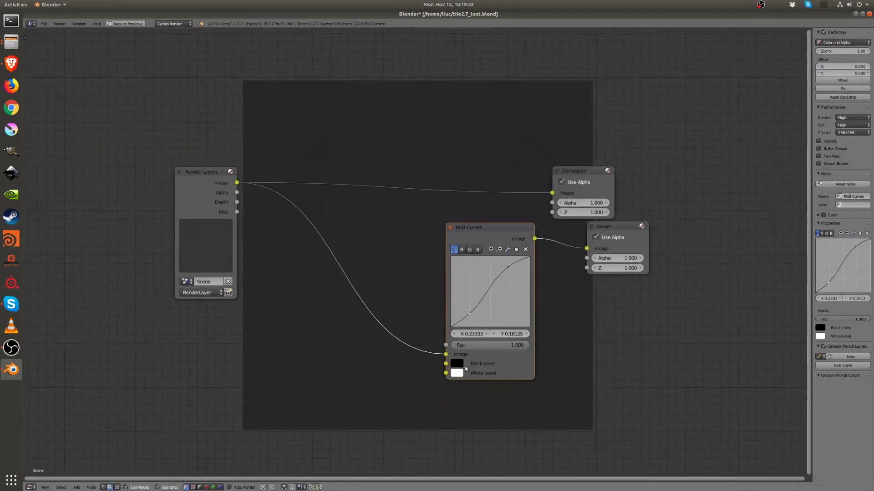
# - Set the RGB Curves black level to 0.007 and the white level to 0.094 grey
pyautogui.click(456, 364)
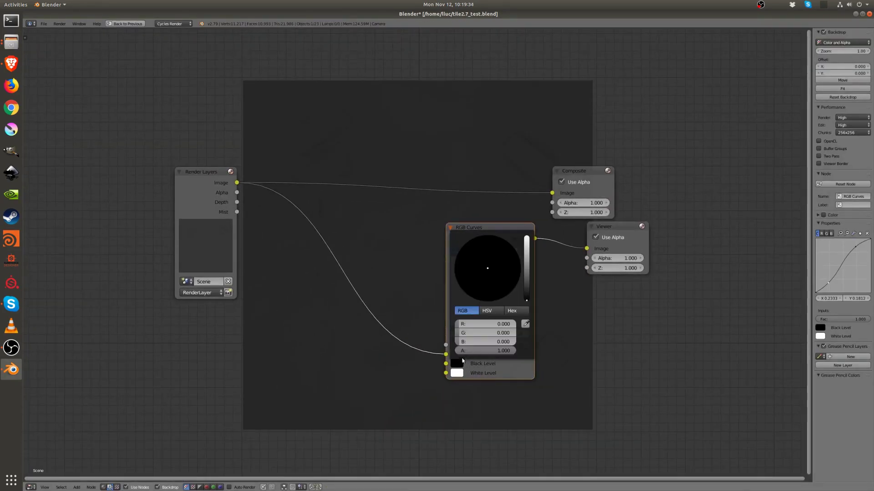
pyautogui.click(526, 282)
pyautogui.moveTo(526, 282); pyautogui.dragTo(526, 297)
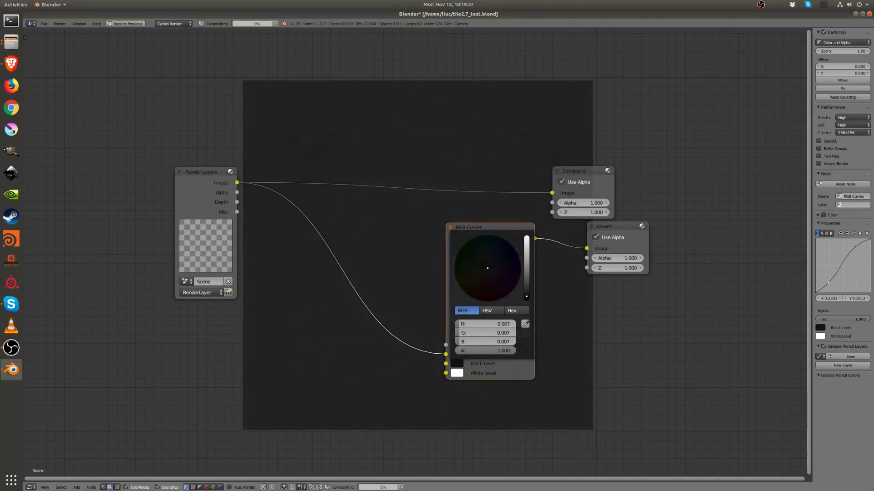
pyautogui.click(457, 373)
pyautogui.moveTo(528, 250); pyautogui.dragTo(528, 289)
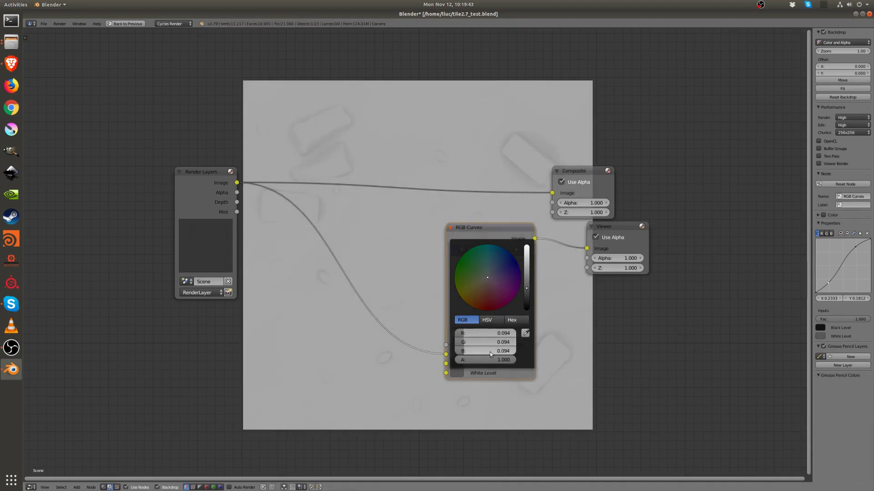
# - Raise the RGB Curves black level to 0.023 grey and lower the white level to 0.053 for more contrast
pyautogui.click(462, 364)
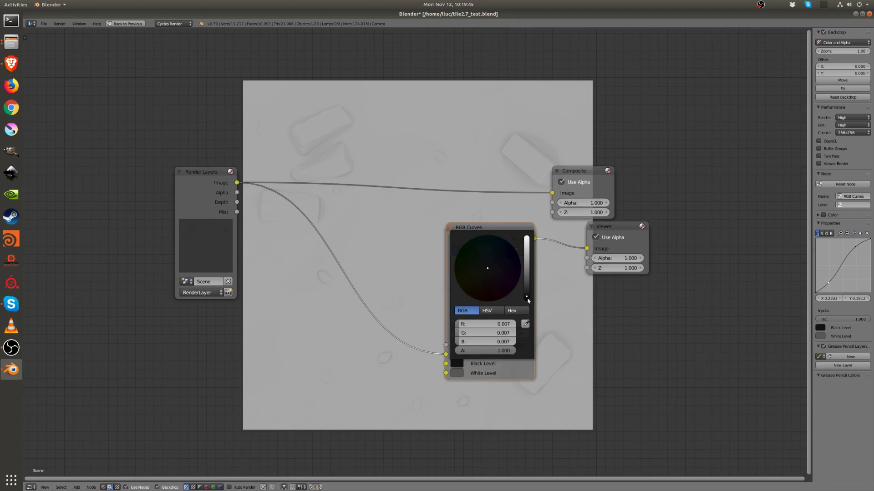
pyautogui.moveTo(526, 292); pyautogui.dragTo(526, 291)
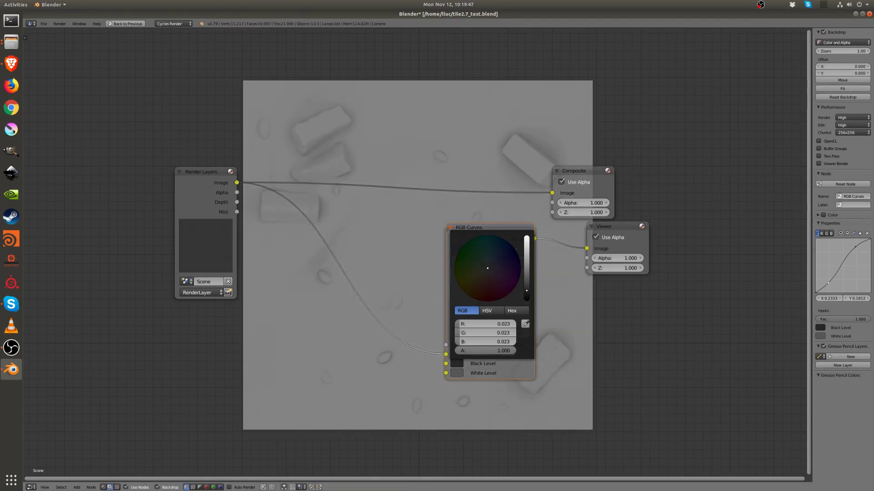
pyautogui.click(457, 373)
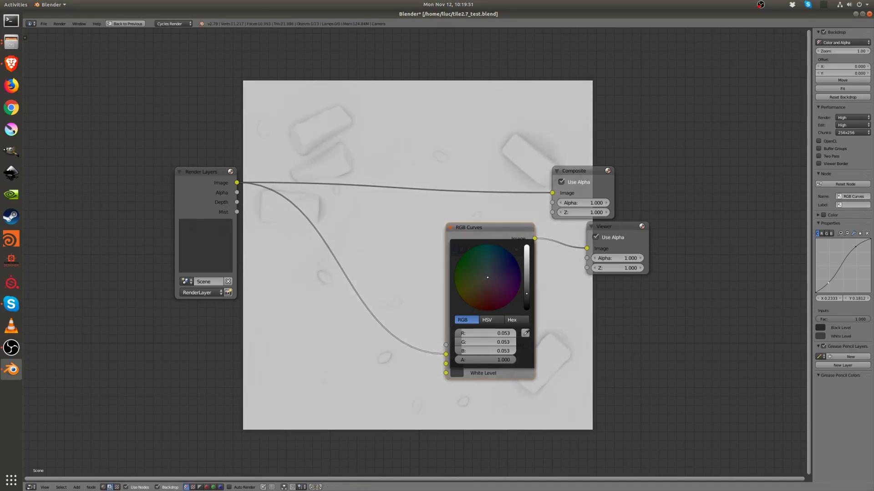
# - Spread out the Render Layers, RGB Curves and Composite nodes to make room in the node graph
pyautogui.moveTo(214, 172); pyautogui.dragTo(195, 80)
pyautogui.moveTo(481, 235); pyautogui.dragTo(482, 97)
pyautogui.moveTo(570, 184); pyautogui.dragTo(631, 114)
pyautogui.moveTo(219, 125); pyautogui.dragTo(154, 171)
# - Link the Render Layers Mist output to the Viewer Image input and move RGB Curves clear of the link
pyautogui.hotkey('shift', 'a')
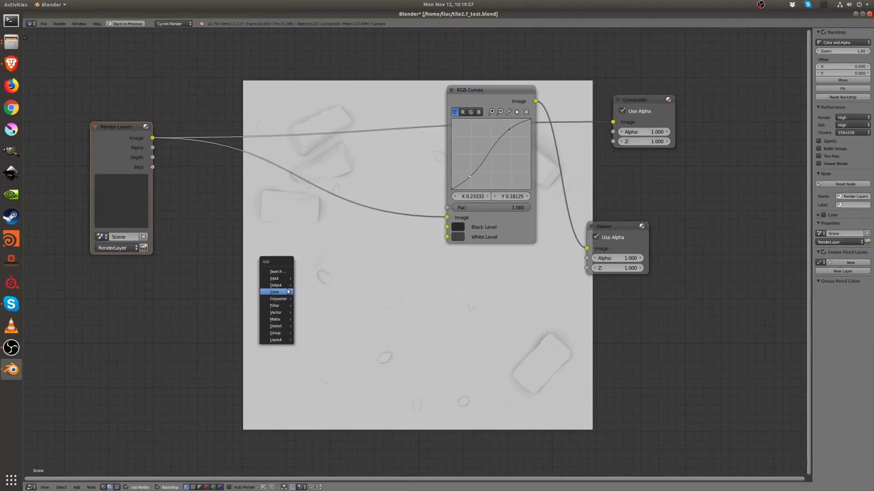
pyautogui.moveTo(152, 167); pyautogui.dragTo(633, 222)
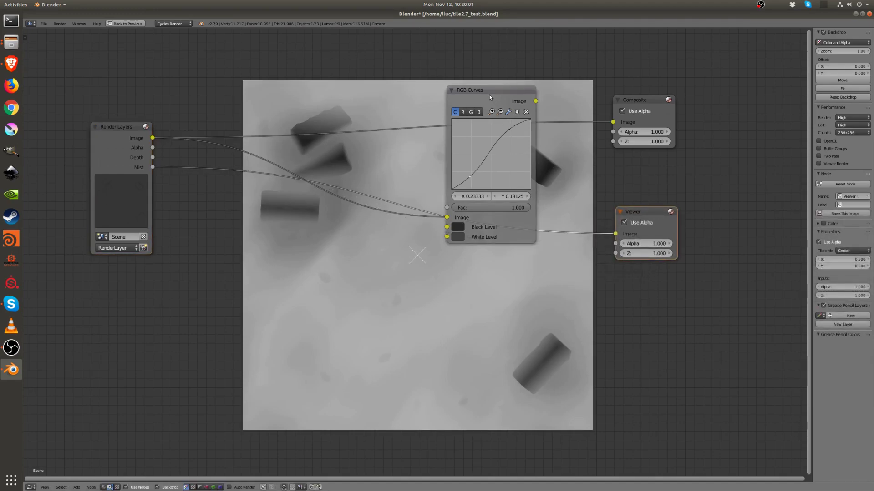
pyautogui.moveTo(490, 95); pyautogui.dragTo(497, 49)
# - Insert an Invert node between the Mist output and the Viewer, and space the two nodes apart
pyautogui.hotkey('shift', 'a')
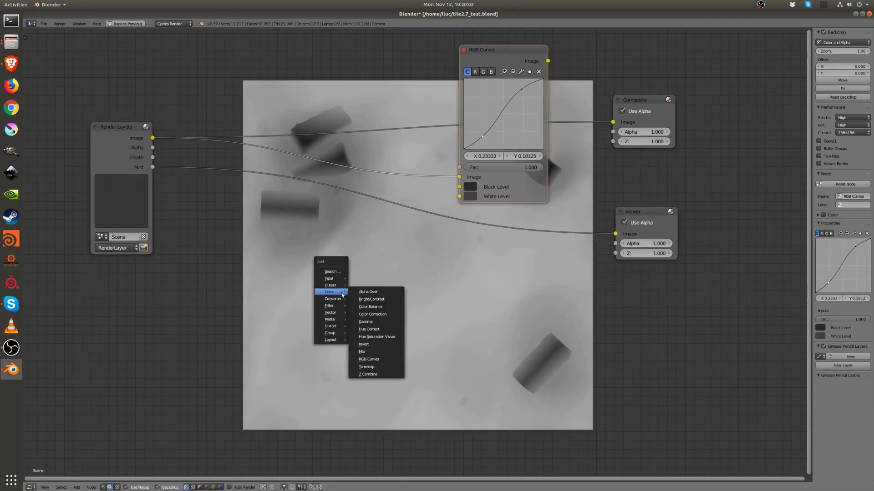
pyautogui.moveTo(330, 311)
pyautogui.moveTo(327, 279)
pyautogui.click(364, 342)
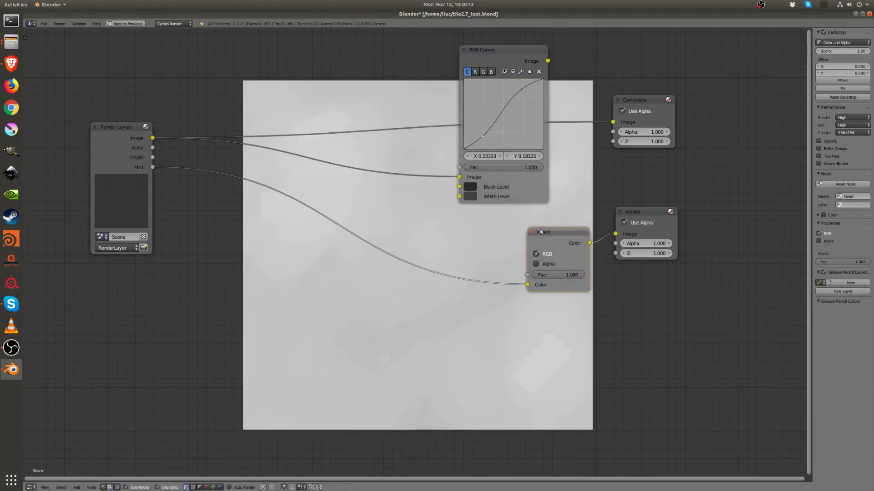
pyautogui.click(522, 240)
pyautogui.moveTo(643, 217); pyautogui.dragTo(644, 234)
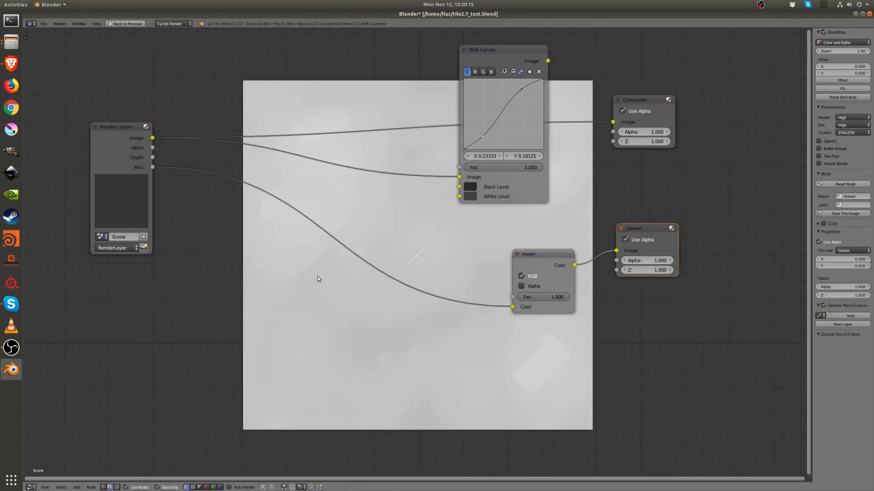
# - Insert a ColorRamp node on the link between the Mist output and the Invert node
pyautogui.hotkey('shift', 'a')
pyautogui.moveTo(304, 303)
pyautogui.moveTo(309, 283)
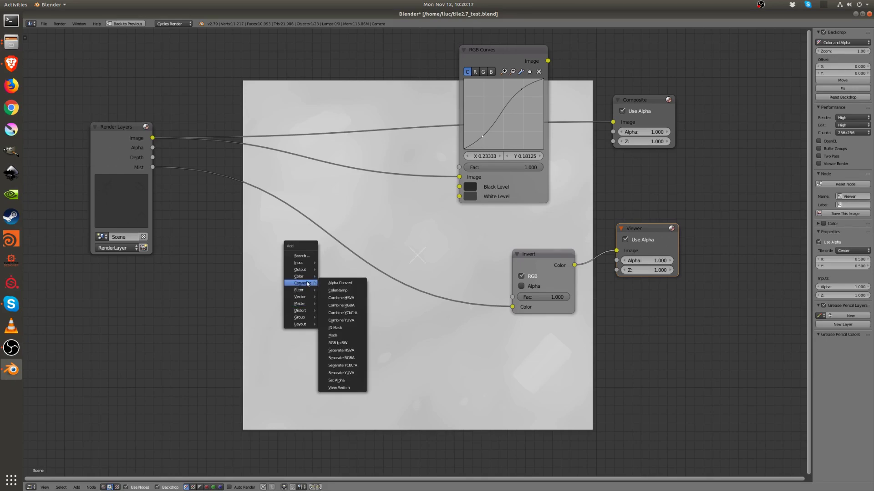
pyautogui.click(341, 287)
pyautogui.click(319, 235)
pyautogui.moveTo(413, 251); pyautogui.dragTo(348, 255)
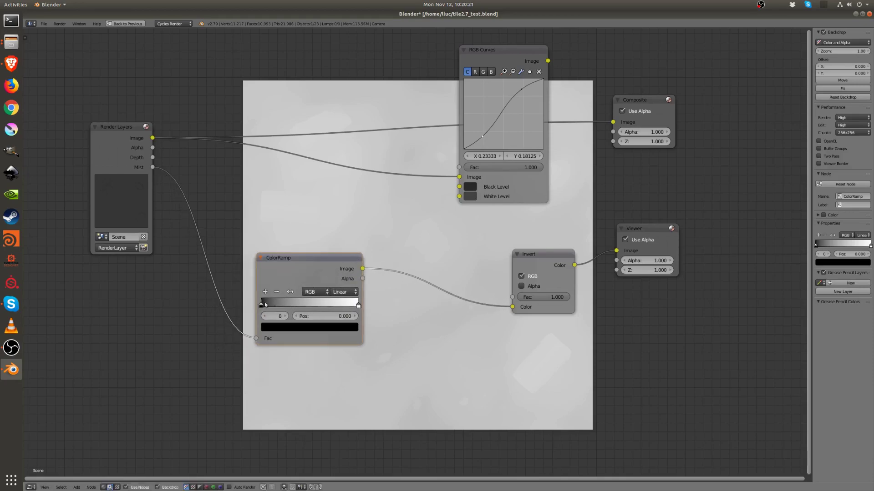
# - Set the ColorRamp's white stop to position 0.464 and move the node closer to Render Layers
pyautogui.moveTo(264, 306)
pyautogui.mouseDown()
pyautogui.moveTo(287, 309)
pyautogui.moveTo(261, 308)
pyautogui.mouseUp()
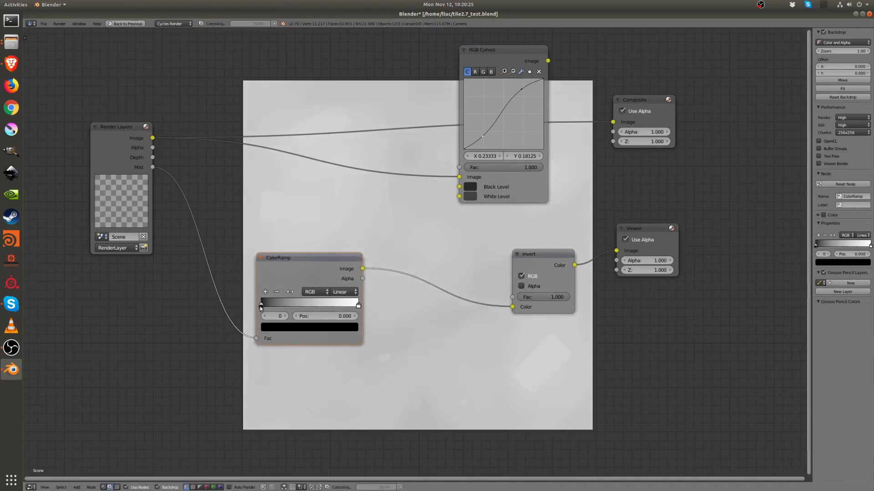
pyautogui.moveTo(358, 304); pyautogui.dragTo(317, 307)
pyautogui.moveTo(262, 306); pyautogui.dragTo(306, 307)
pyautogui.moveTo(319, 266); pyautogui.dragTo(299, 201)
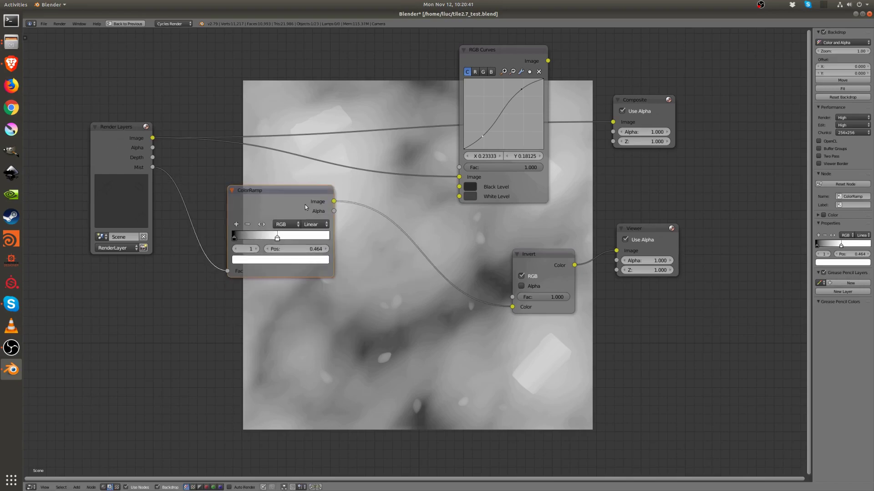
# - Link the RGB Curves Image output to the Viewer in place of the Invert node and tidy the node positions
pyautogui.scroll(-2, 300, 201)
pyautogui.moveTo(409, 55); pyautogui.dragTo(383, 217, button='middle')
pyautogui.scroll(-4, 360, 257)
pyautogui.moveTo(362, 261); pyautogui.dragTo(363, 168, button='middle')
pyautogui.scroll(5, 382, 278)
pyautogui.moveTo(485, 150); pyautogui.dragTo(535, 288)
pyautogui.keyDown('shift'); pyautogui.scroll(1, 334, 175); pyautogui.keyUp('shift')
pyautogui.keyDown('ctrl'); pyautogui.hscroll(1, 334, 176); pyautogui.keyUp('ctrl')
pyautogui.moveTo(358, 187)
pyautogui.mouseDown(button='middle')
pyautogui.moveTo(373, 253)
pyautogui.moveTo(411, 201)
pyautogui.moveTo(362, 180)
pyautogui.mouseUp(button='middle')
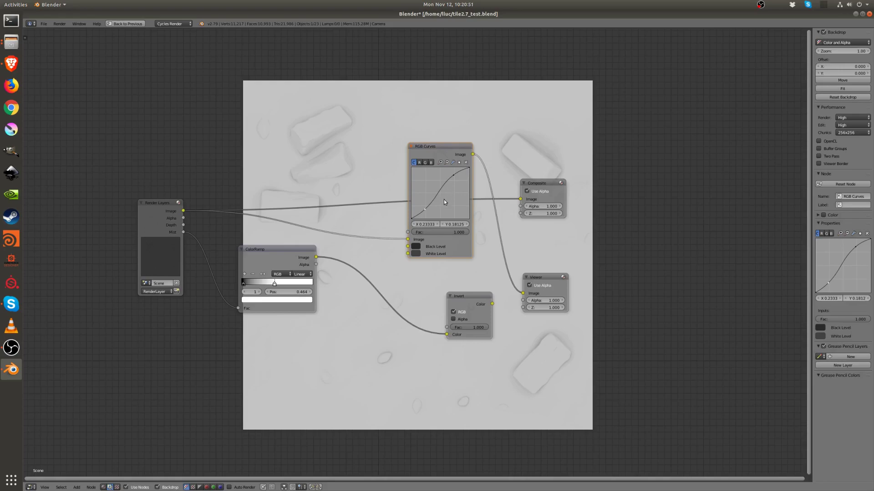
# - Restore the Node Editor from full screen to the multi-editor layout and bring the baked normal map into view
pyautogui.hotkey('ctrl', 'space')
pyautogui.moveTo(120, 349); pyautogui.dragTo(112, 265, button='middle')
pyautogui.scroll(5, 166, 329)
pyautogui.scroll(-5, 136, 311)
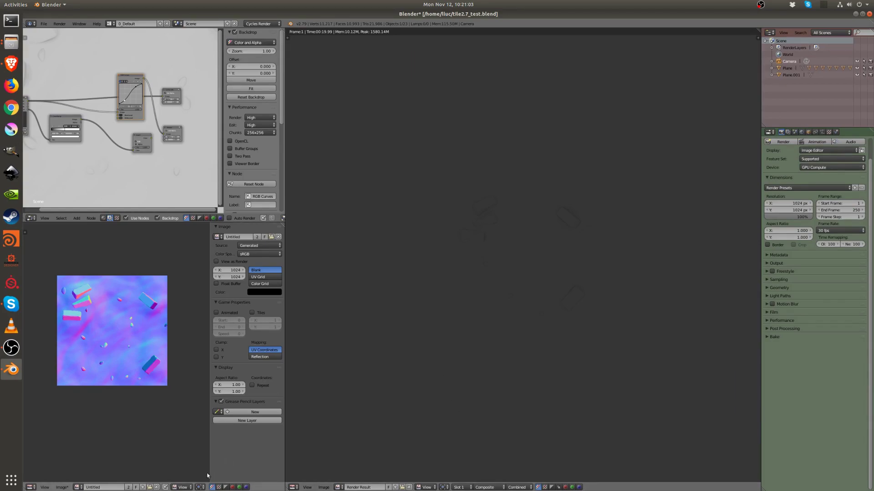
# - Switch to the Brave browser and show the ArtStation page with the stone pavement texture
pyautogui.press('super')
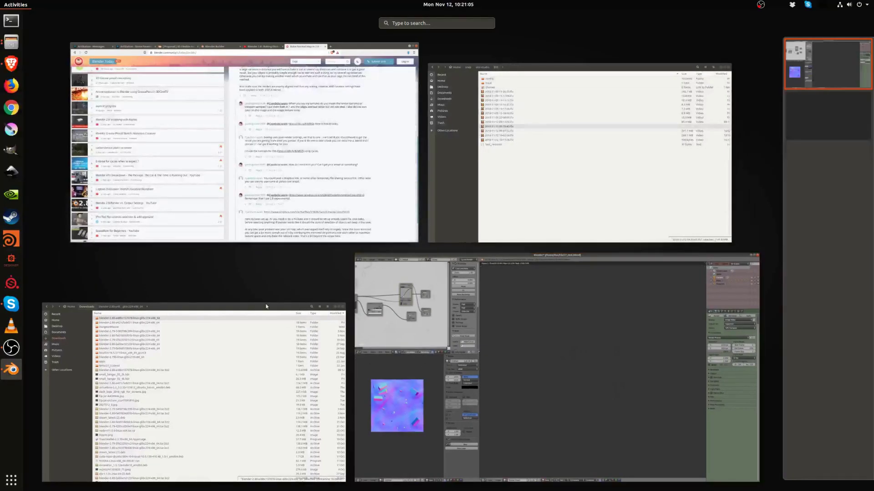
pyautogui.click(154, 52)
pyautogui.click(188, 58)
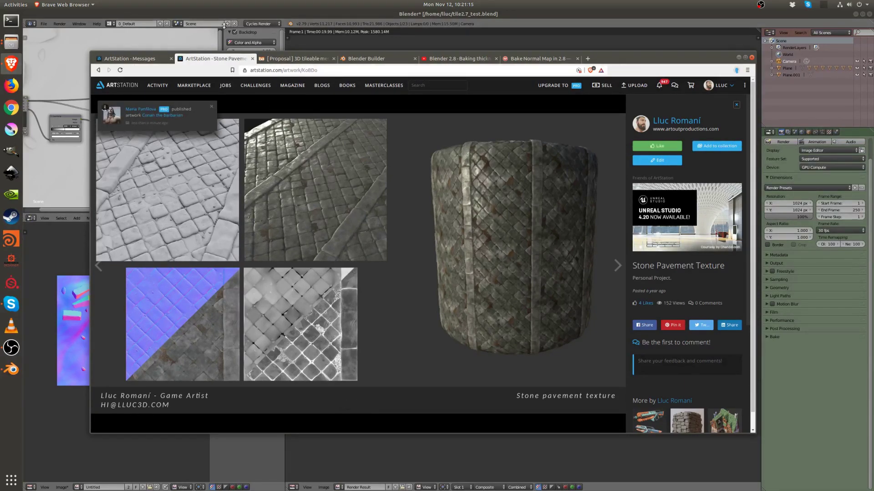
pyautogui.click(164, 44)
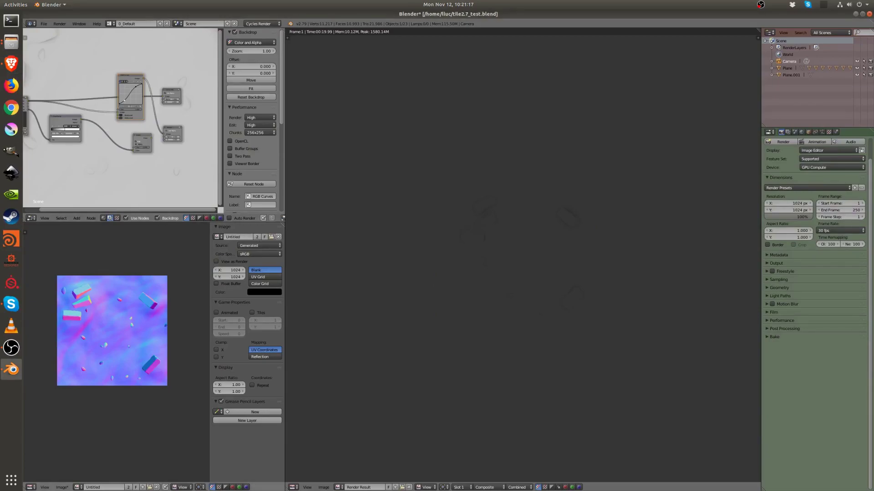
# - Return to the stone pavement artwork in the browser, then open Stone wall texture from the artist's portfolio
pyautogui.press('super')
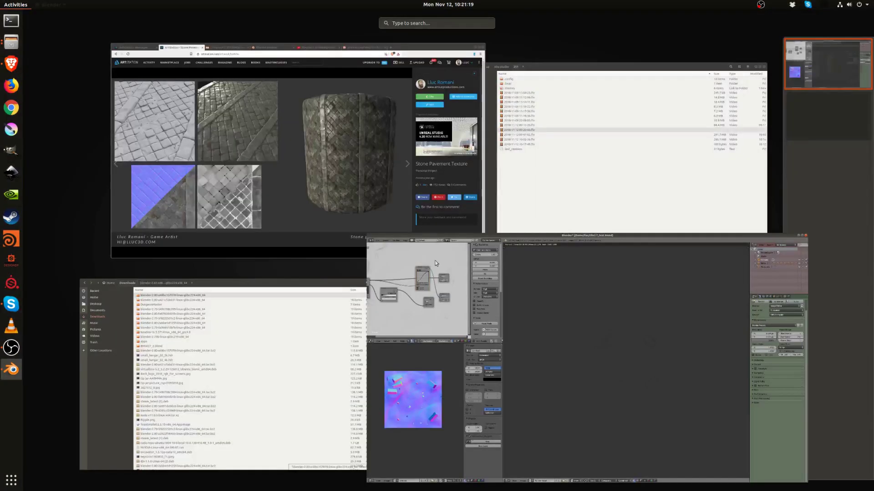
pyautogui.click(258, 187)
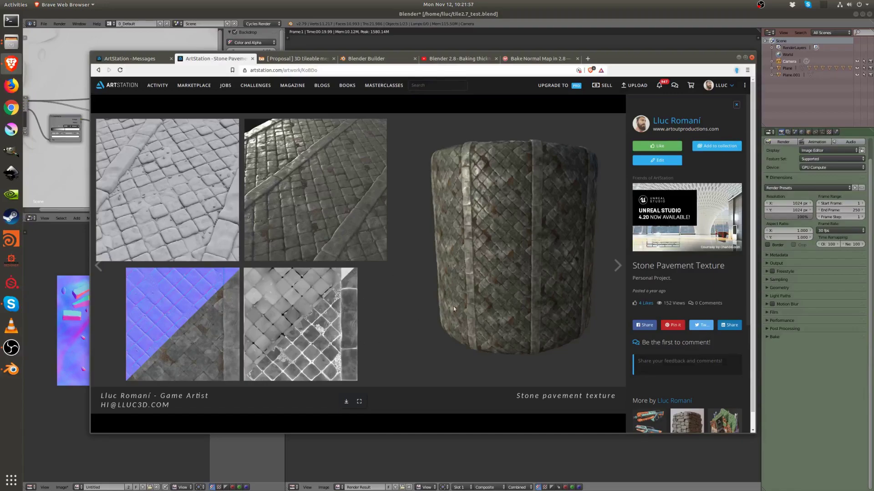
pyautogui.click(690, 123)
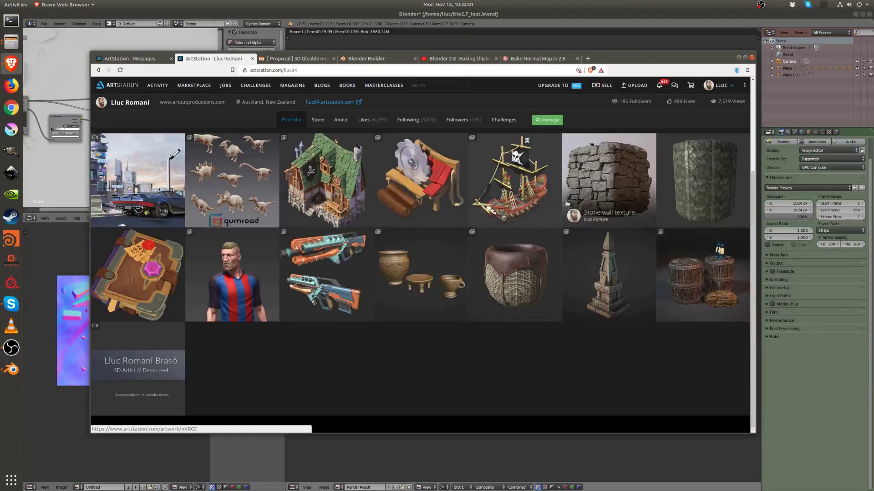
pyautogui.click(567, 203)
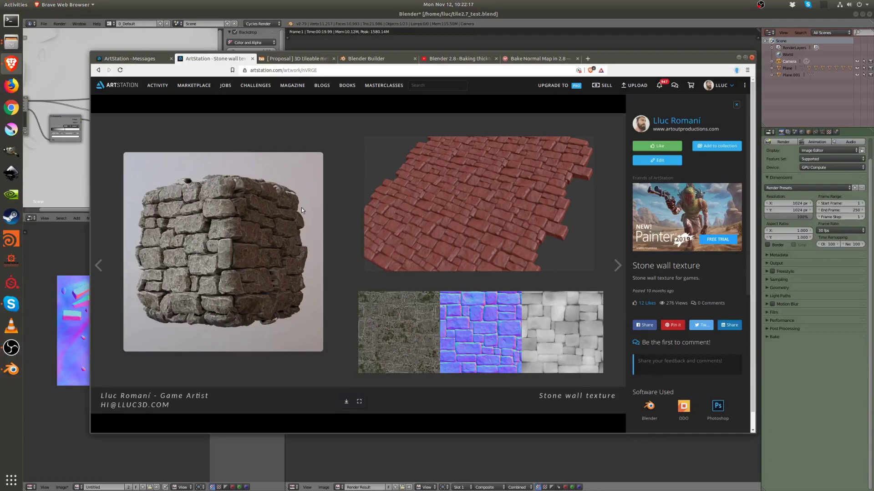
# - Examine the Blender Artists thread proposing 3D tileable mesh/texture sculpting, including its example images and the 3DCoat demonstration
pyautogui.click(296, 59)
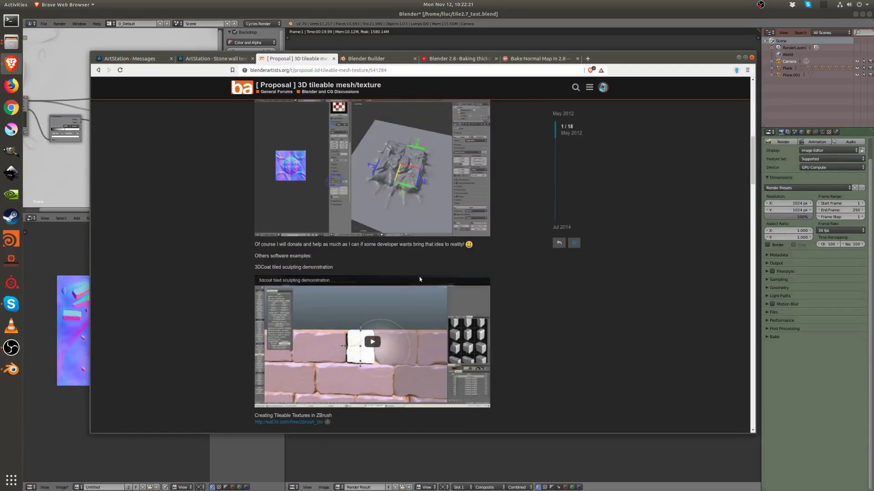
pyautogui.scroll(3, 376, 304)
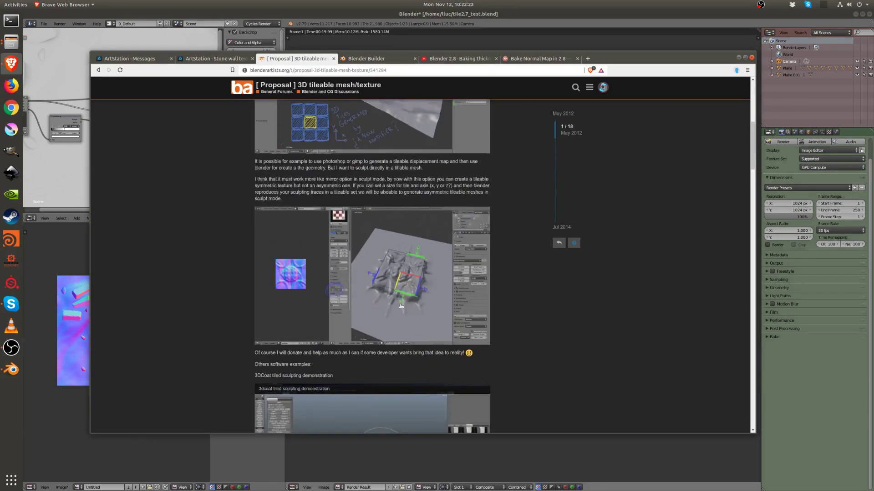
pyautogui.scroll(4, 357, 302)
pyautogui.scroll(4, 357, 302)
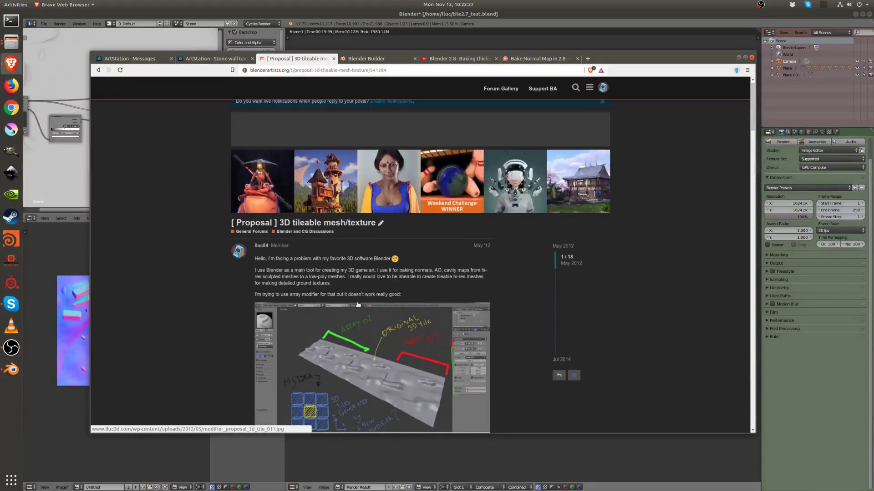
pyautogui.scroll(-3, 306, 281)
pyautogui.scroll(-6, 306, 281)
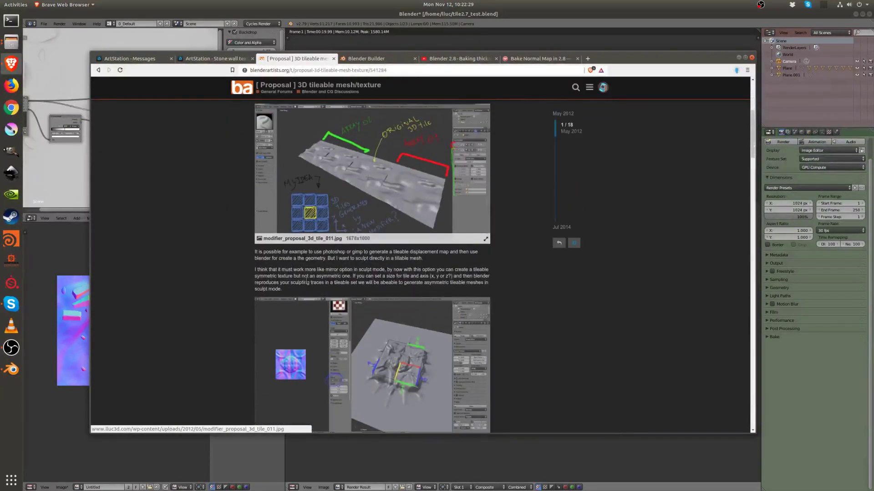
pyautogui.scroll(-2, 344, 351)
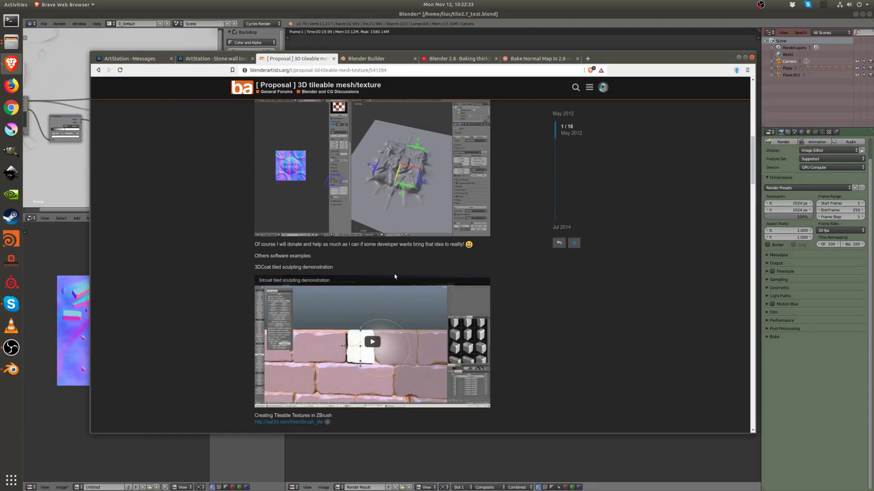
pyautogui.scroll(-3, 358, 392)
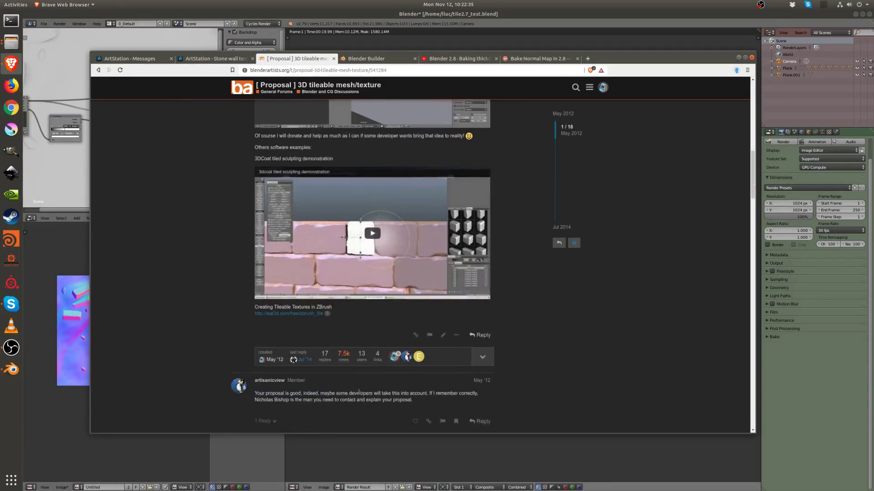
pyautogui.scroll(9, 360, 392)
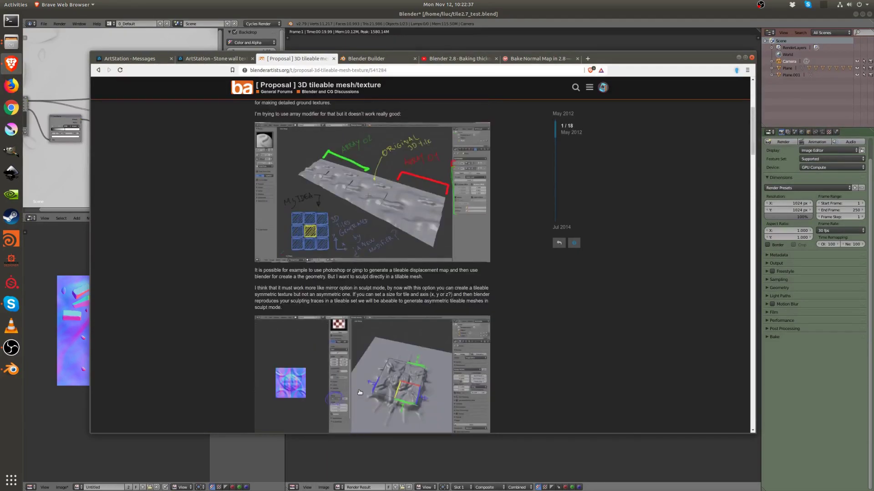
pyautogui.scroll(4, 319, 232)
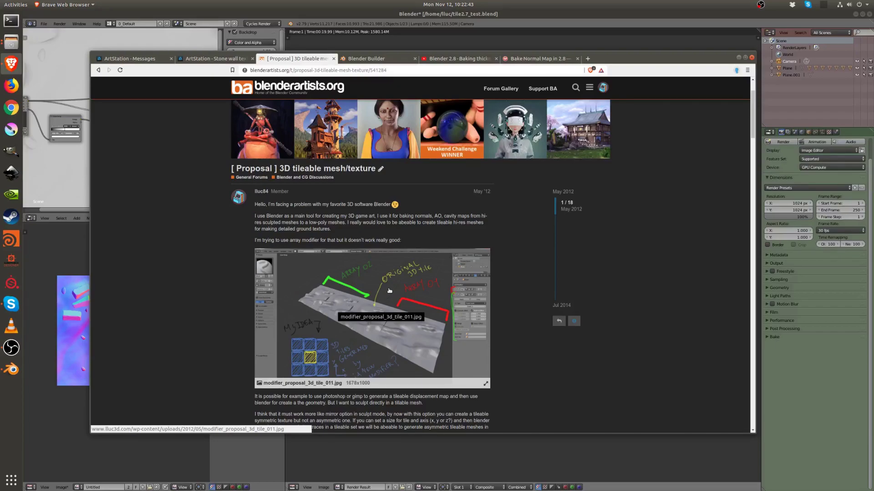
pyautogui.scroll(-5, 389, 290)
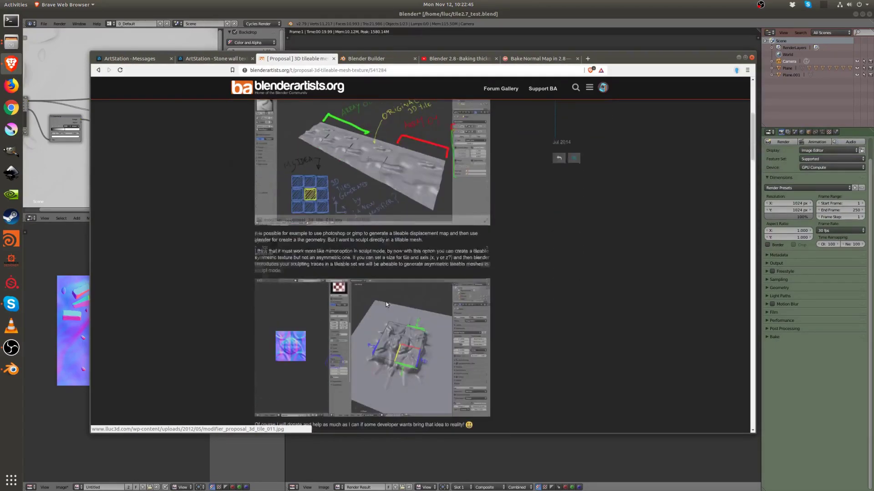